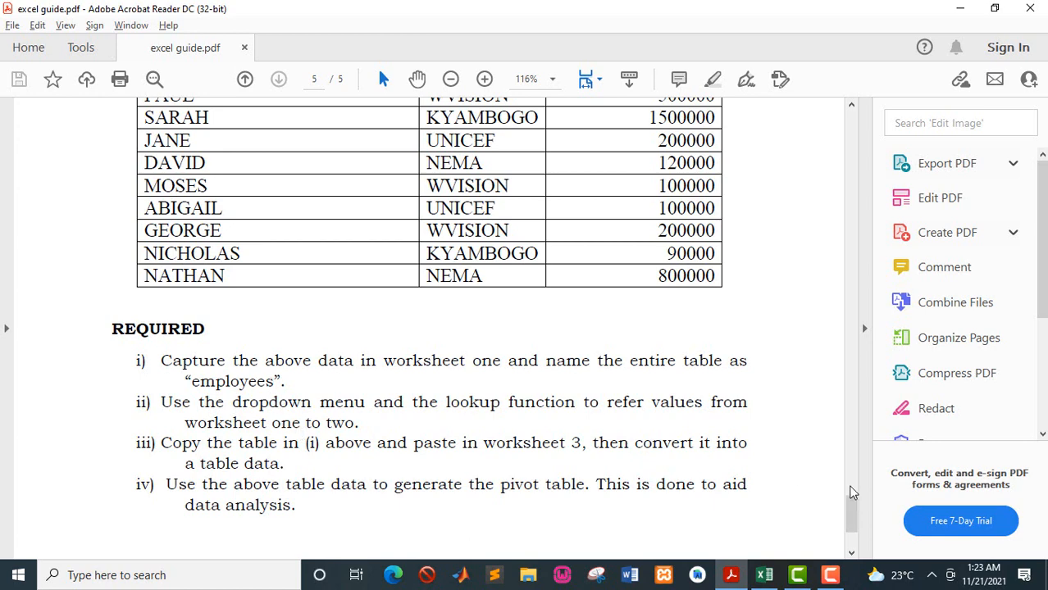
- Review the employee table and requirements in the PDF guide, then switch to the Excel workbook
{"action": "left_click_drag", "start_coordinate": [860, 515], "coordinate": [858, 506]}
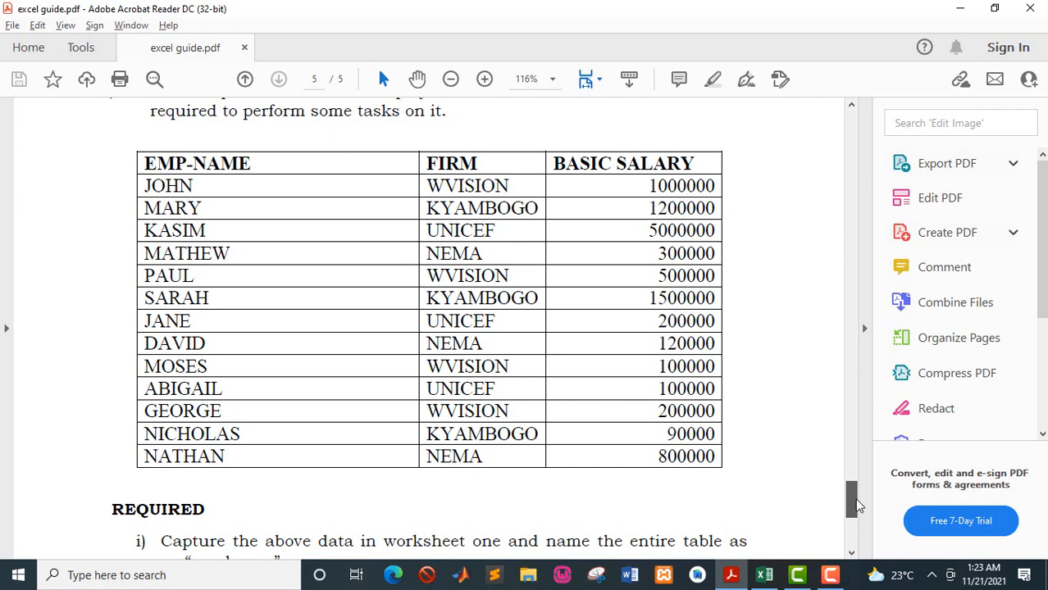
{"action": "left_click_drag", "start_coordinate": [855, 502], "coordinate": [852, 505]}
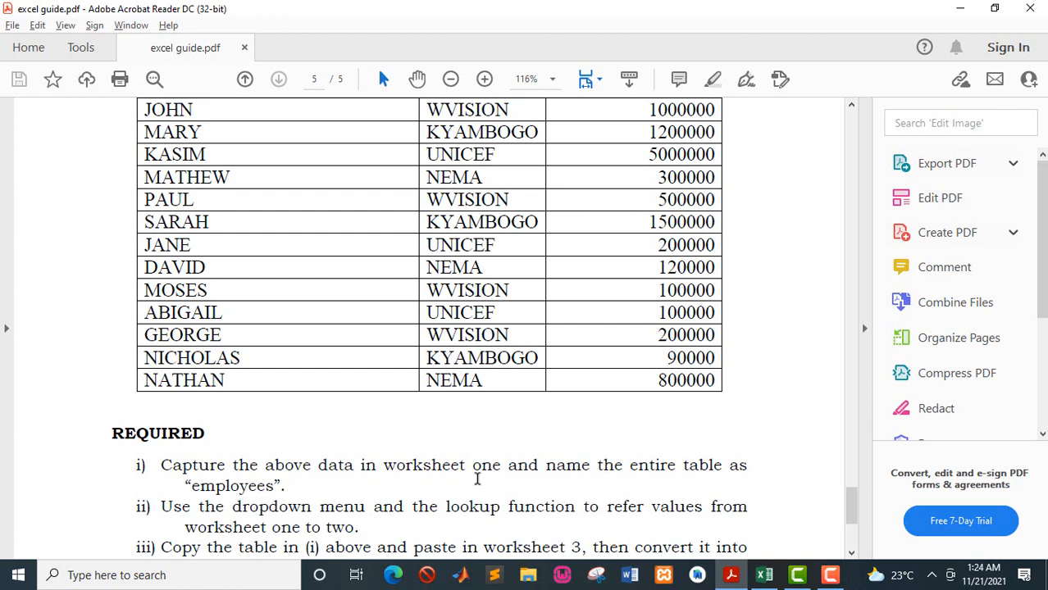
{"action": "left_click", "coordinate": [767, 579]}
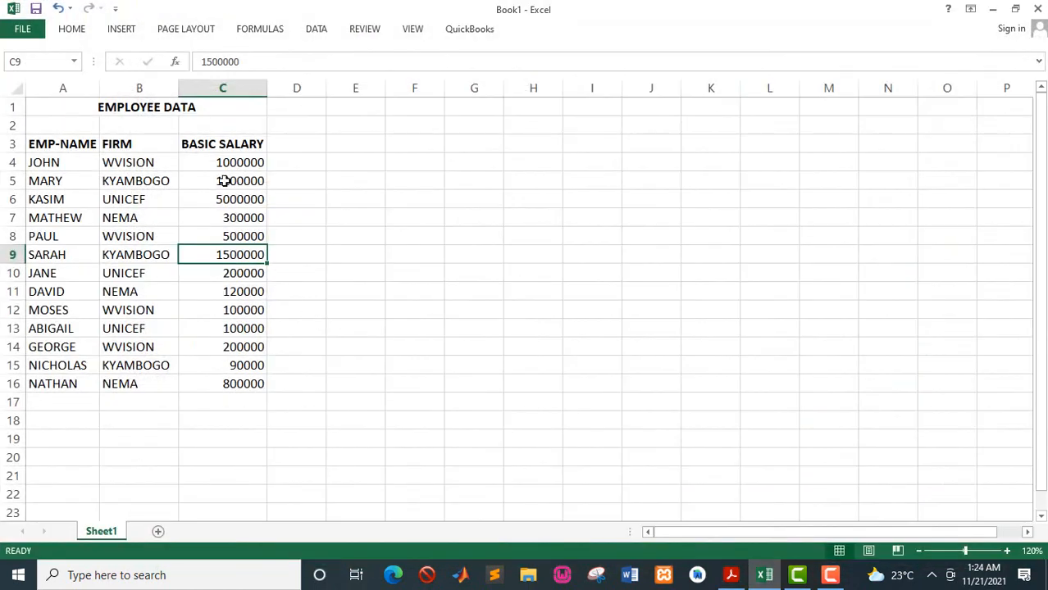
- Select the table A3:C16 on Sheet1 and name the range employees
{"action": "left_click", "coordinate": [43, 144]}
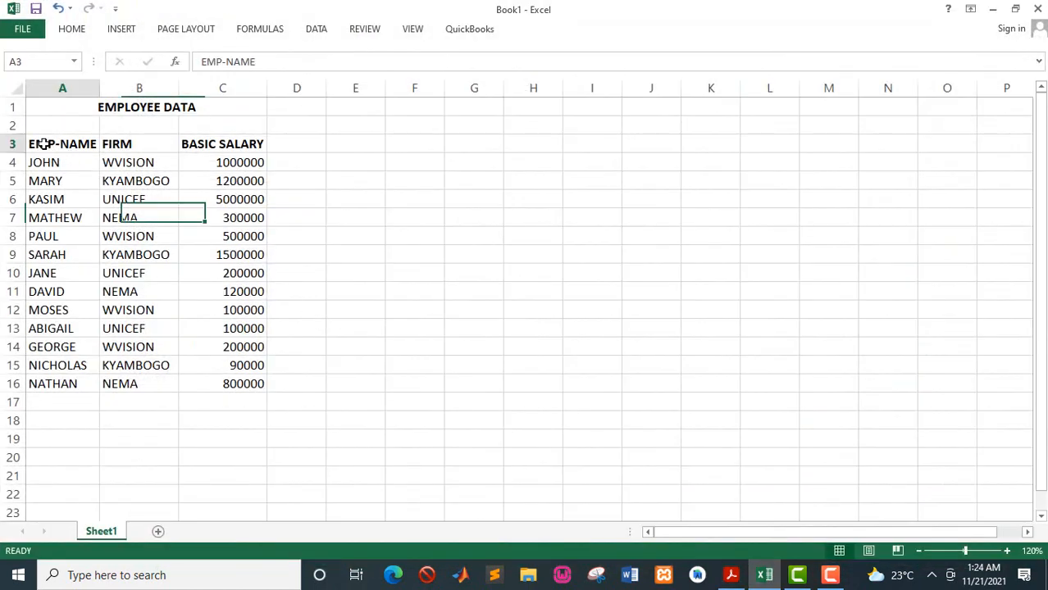
{"action": "left_click_drag", "start_coordinate": [43, 144], "coordinate": [231, 379]}
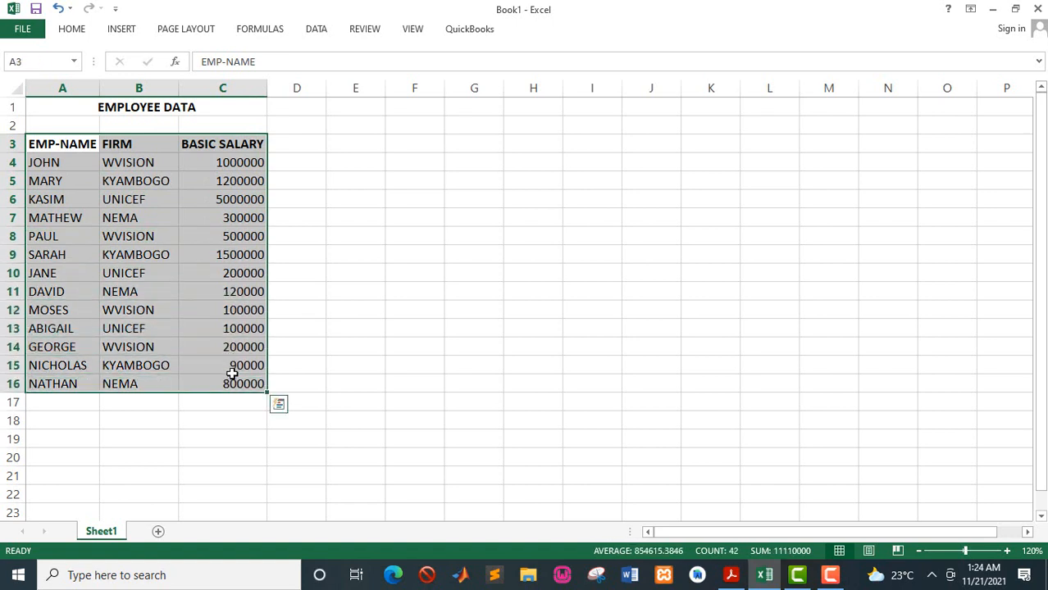
{"action": "left_click", "coordinate": [38, 62]}
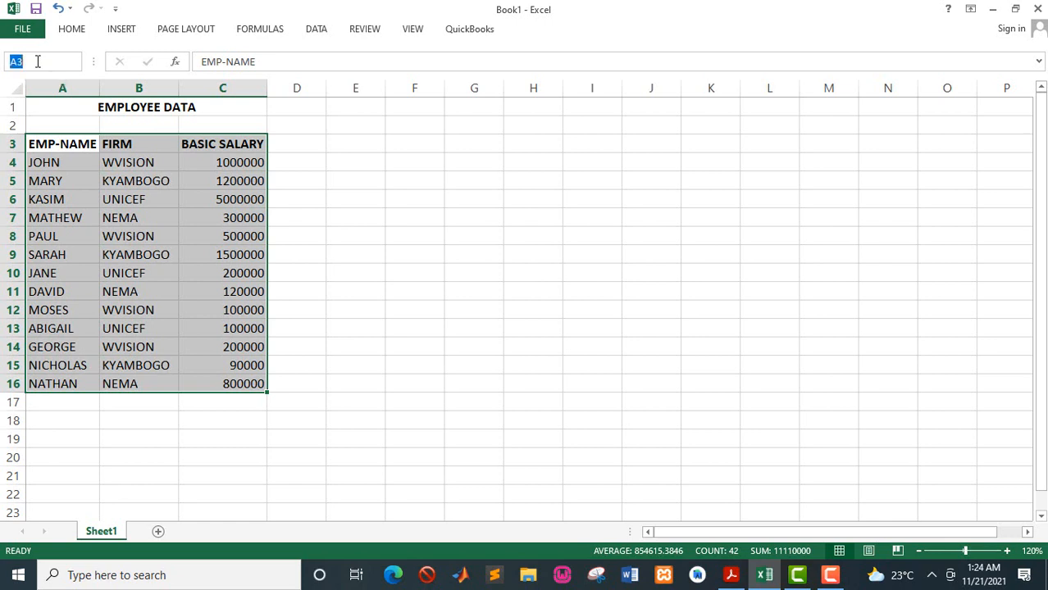
{"action": "type", "text": "employees"}
{"action": "key", "text": "Return"}
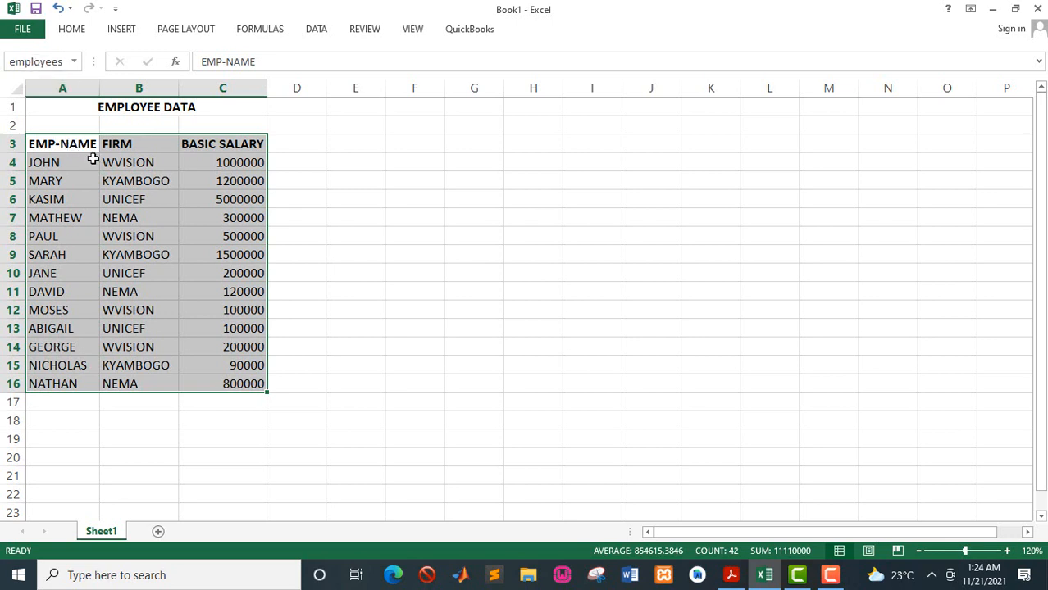
- Reselect the table to check its range name and review the next requirement in the PDF guide
{"action": "left_click", "coordinate": [109, 181]}
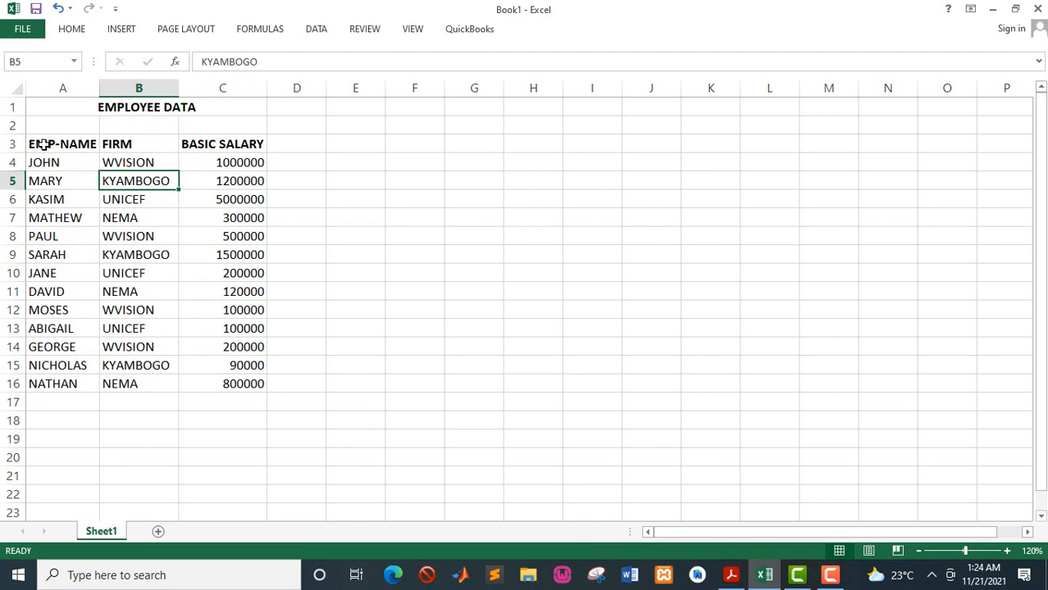
{"action": "left_click_drag", "start_coordinate": [44, 144], "coordinate": [222, 382]}
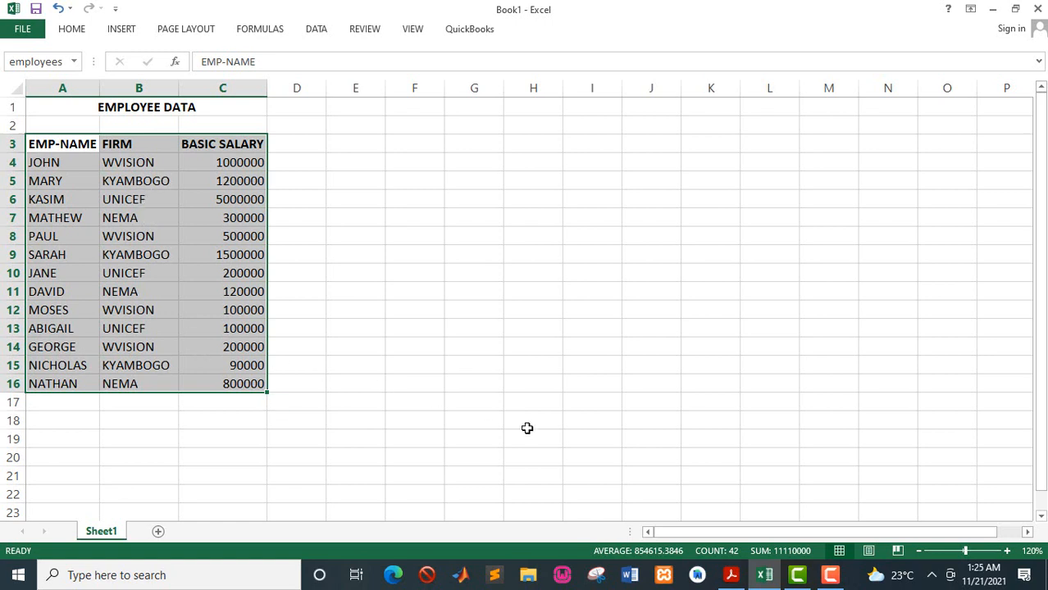
{"action": "key", "text": "alt+Tab"}
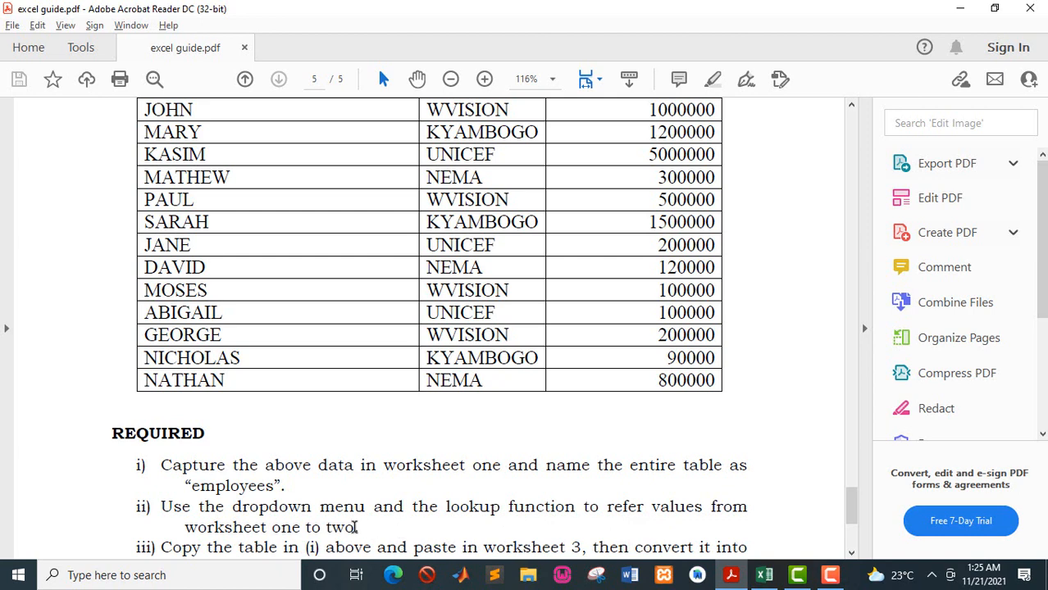
{"action": "key", "text": "alt+Tab"}
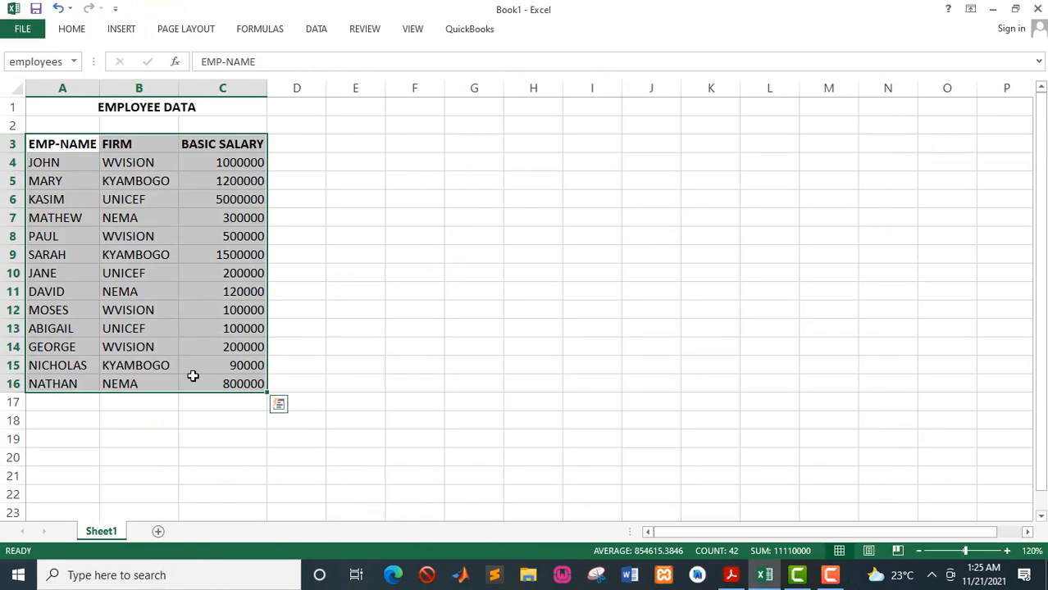
- Copy the title and header rows A1:C3 and paste them into a new Sheet2
{"action": "left_click", "coordinate": [151, 345]}
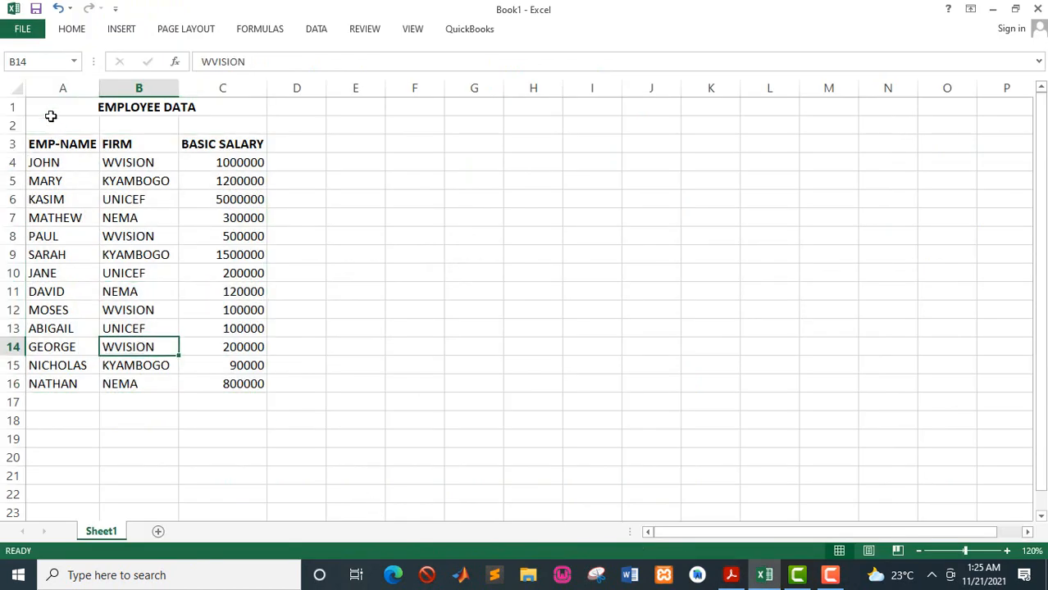
{"action": "left_click_drag", "start_coordinate": [50, 105], "coordinate": [161, 146]}
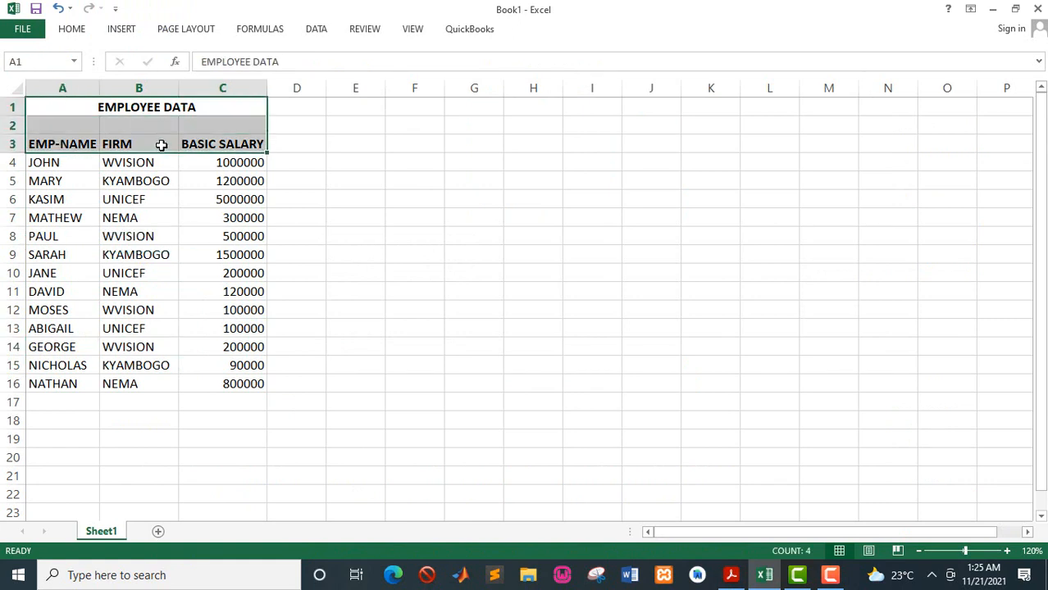
{"action": "key", "text": "ctrl+c"}
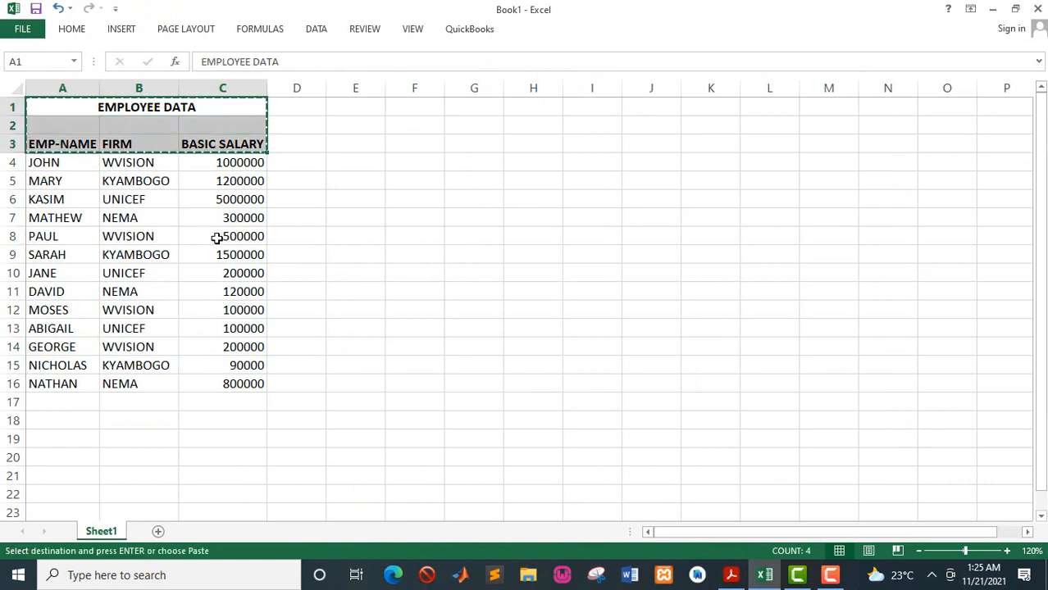
{"action": "left_click", "coordinate": [158, 533]}
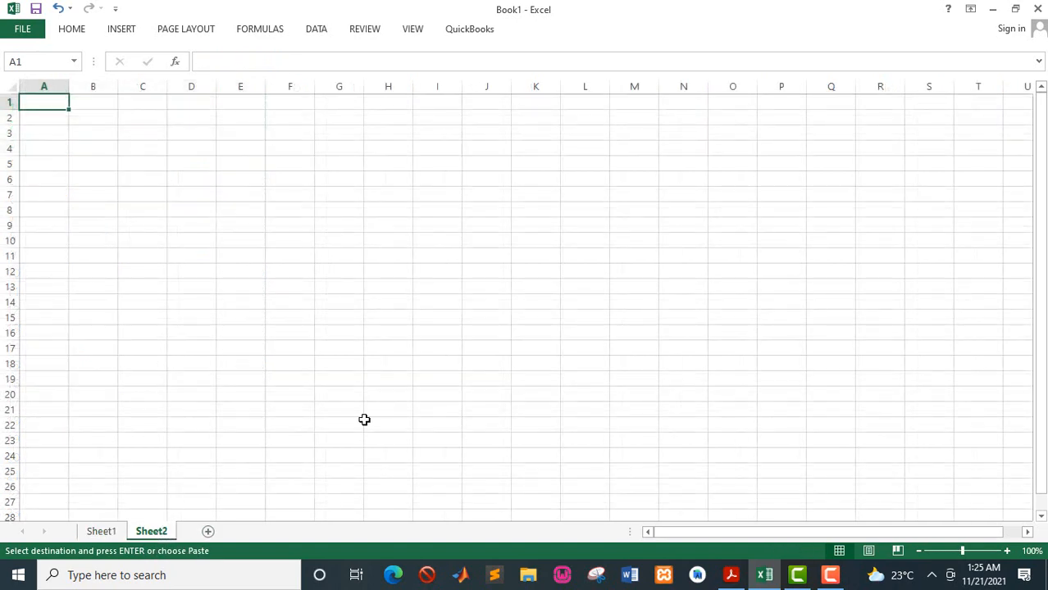
{"action": "key", "text": "ctrl+v"}
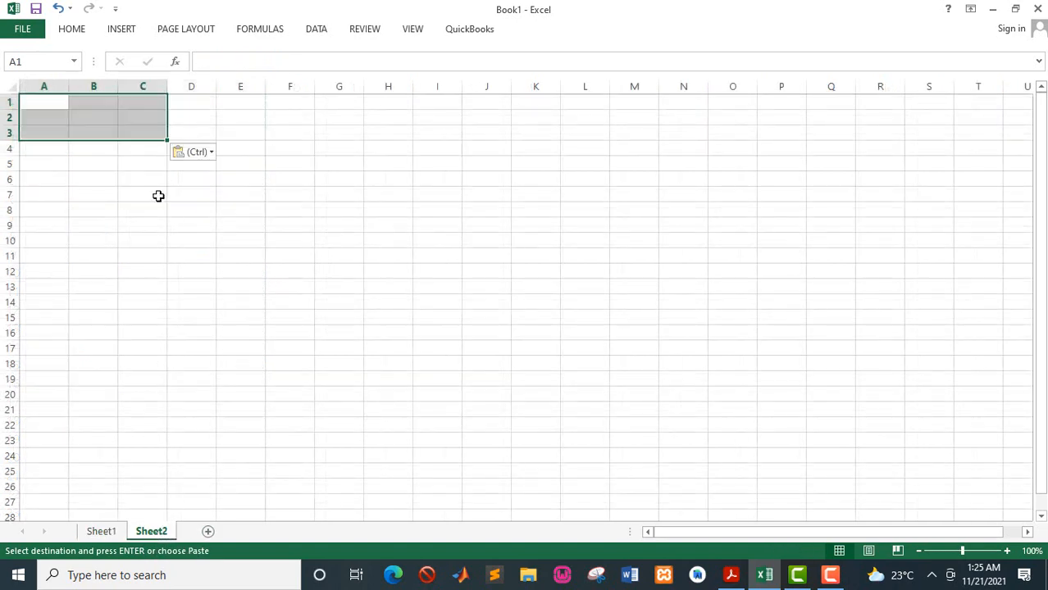
- Autofit the widths of columns A, B and C on Sheet2
{"action": "double_click", "coordinate": [168, 87]}
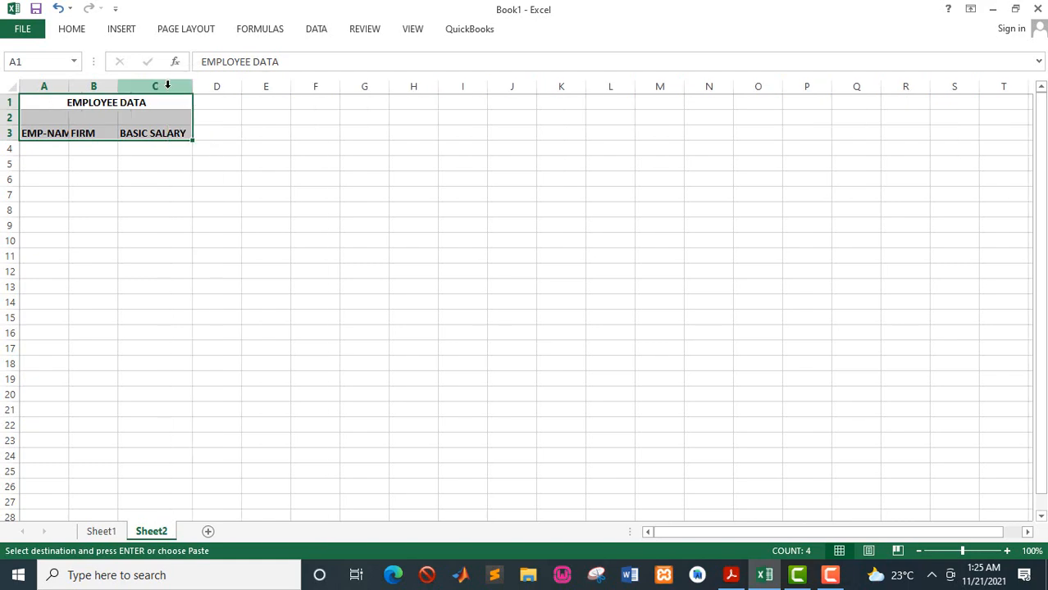
{"action": "double_click", "coordinate": [119, 87]}
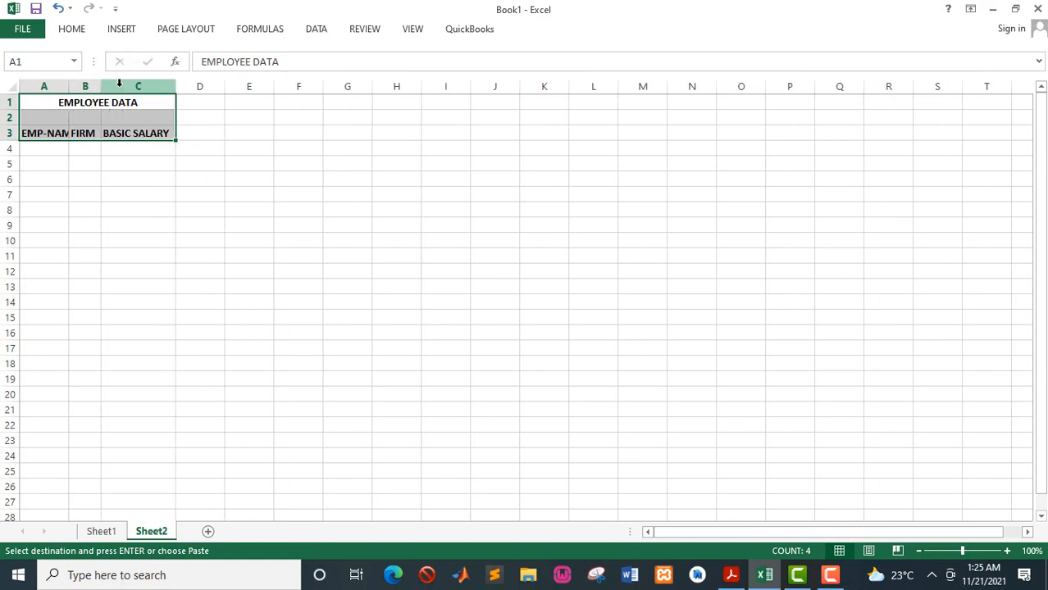
{"action": "double_click", "coordinate": [69, 86]}
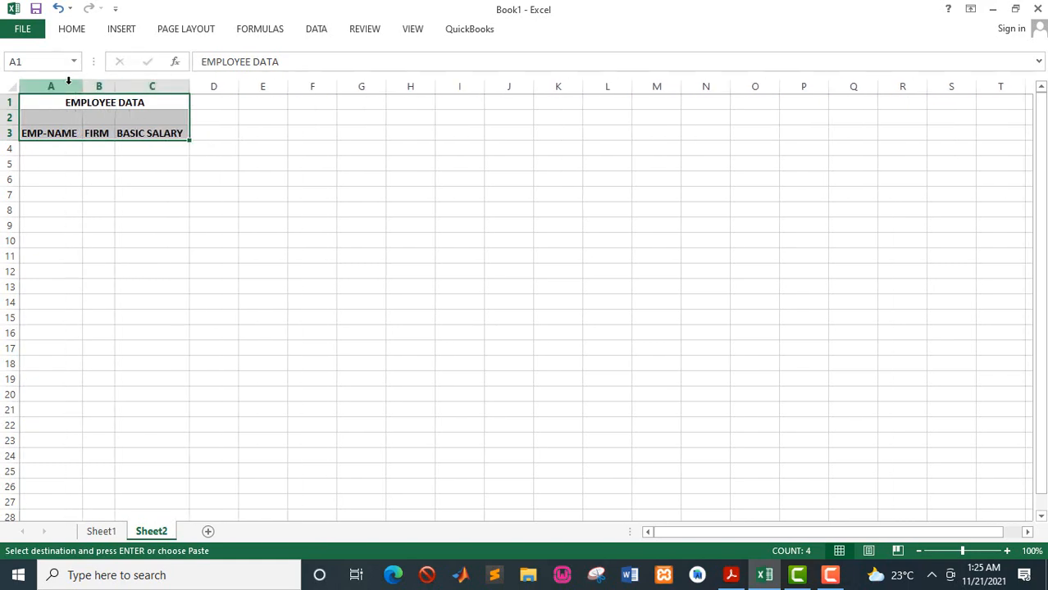
- Review the dropdown and lookup requirement in the PDF guide
{"action": "left_click", "coordinate": [45, 150]}
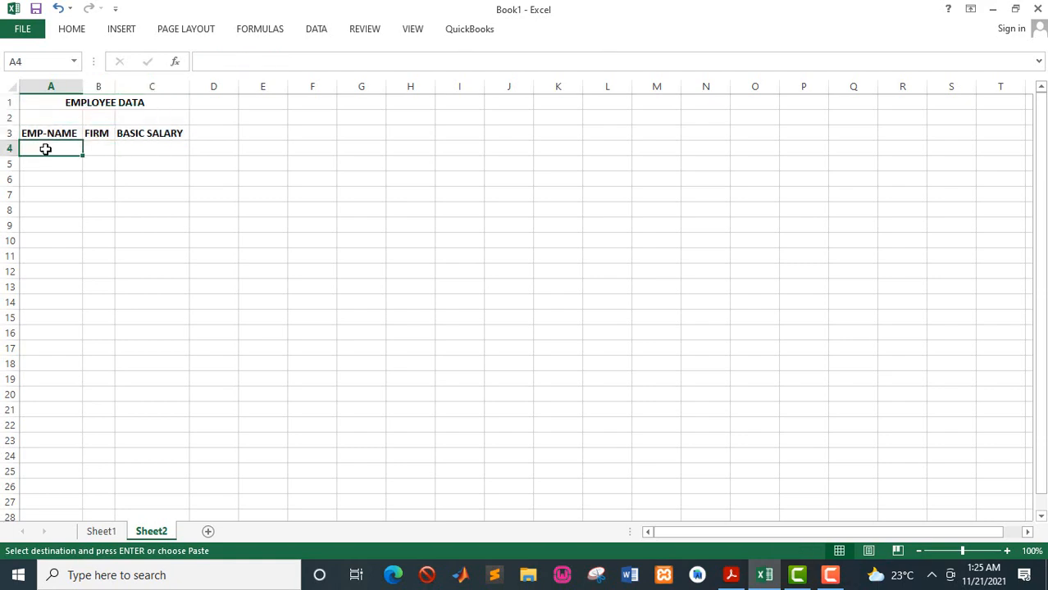
{"action": "key", "text": "alt+Tab"}
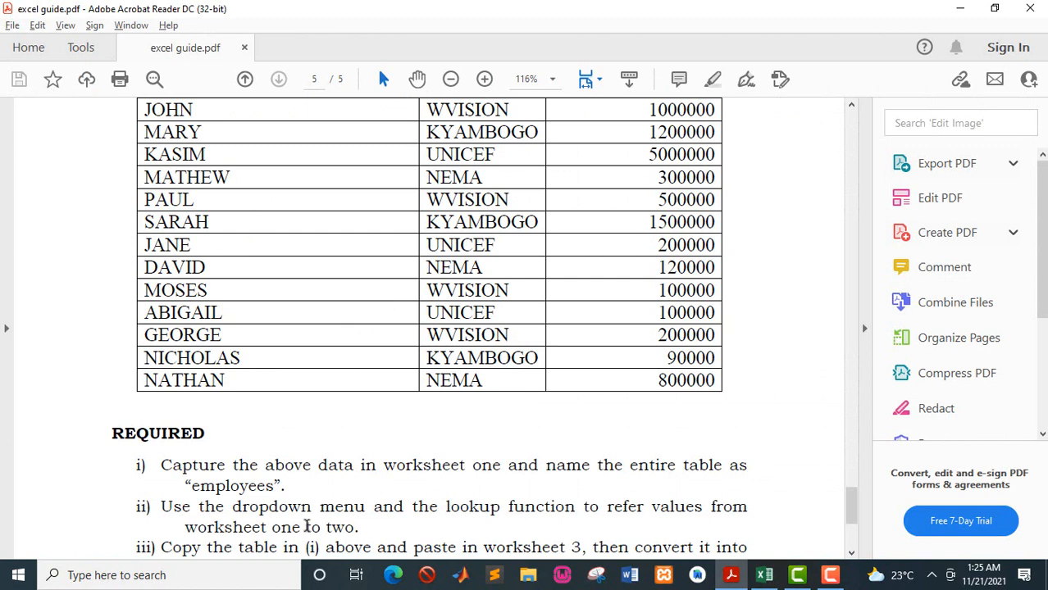
{"action": "key", "text": "alt+Tab"}
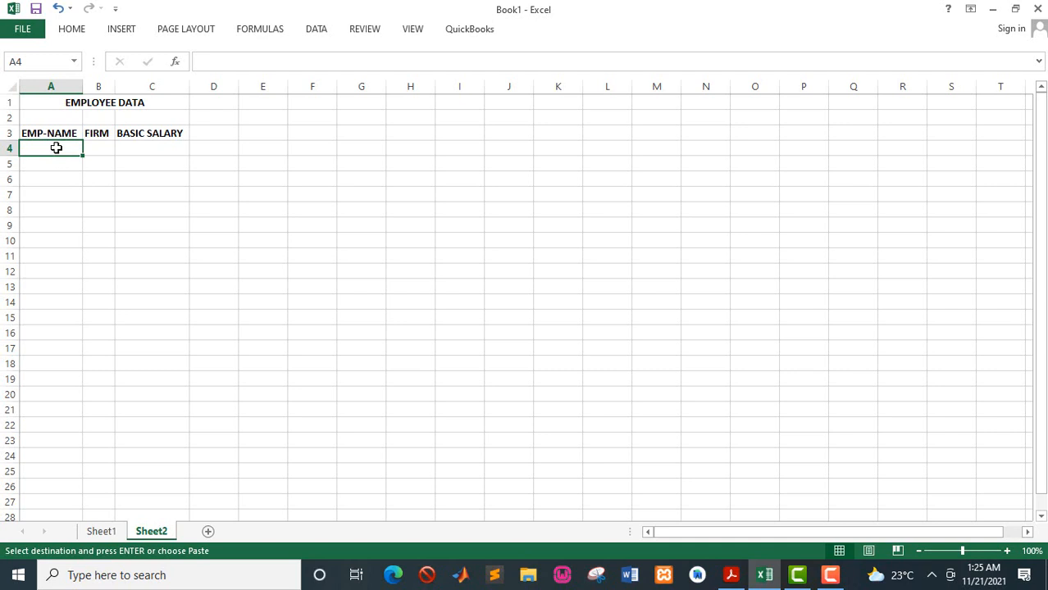
- Add a List data validation dropdown to A4:A22 on Sheet2 with source =Sheet1!$A$4:$A$16
{"action": "left_click_drag", "start_coordinate": [56, 148], "coordinate": [58, 431]}
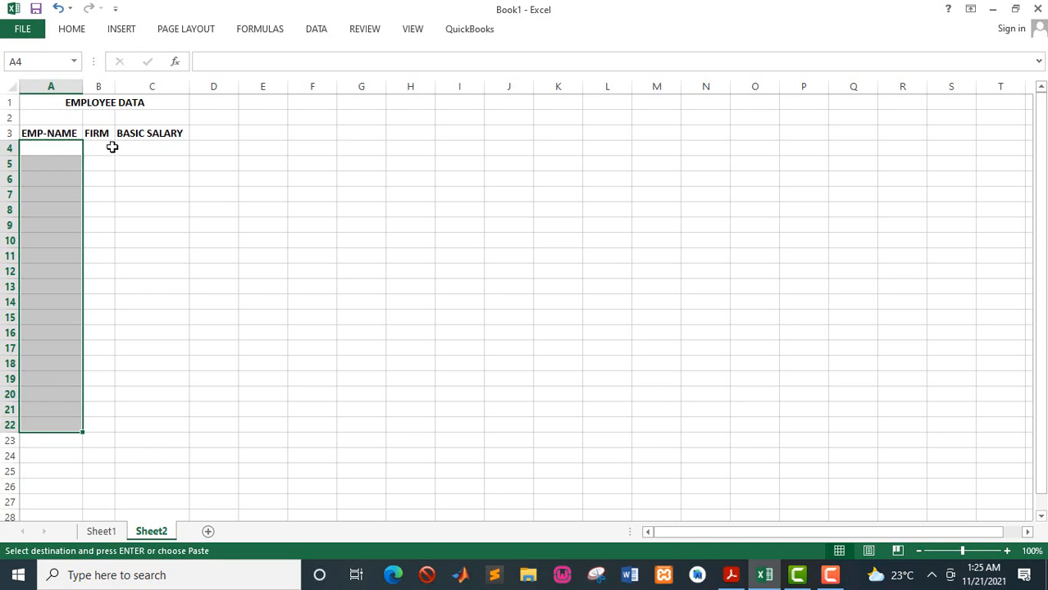
{"action": "left_click", "coordinate": [308, 31]}
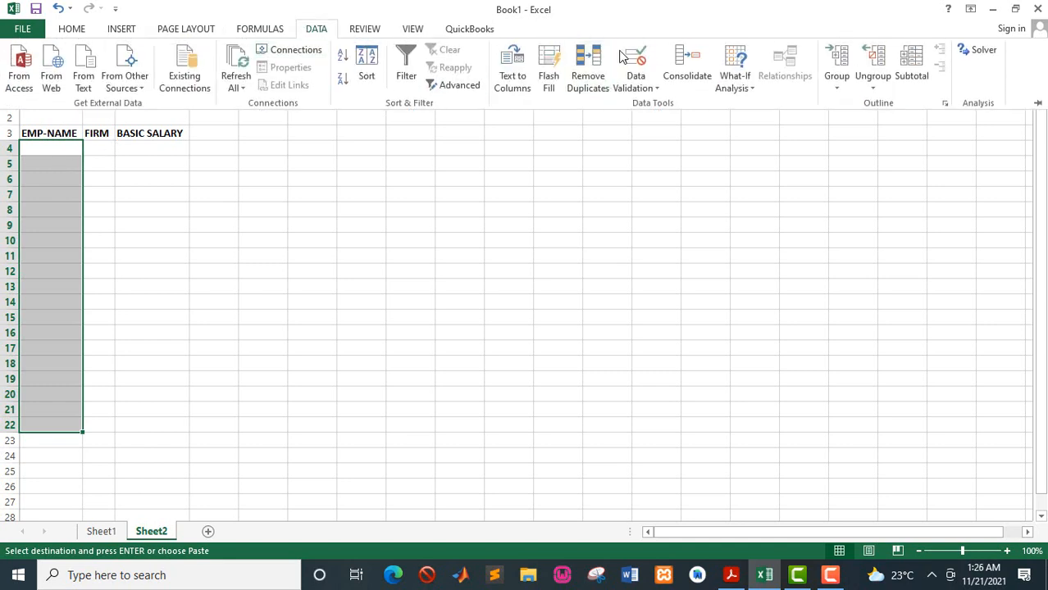
{"action": "left_click", "coordinate": [656, 89]}
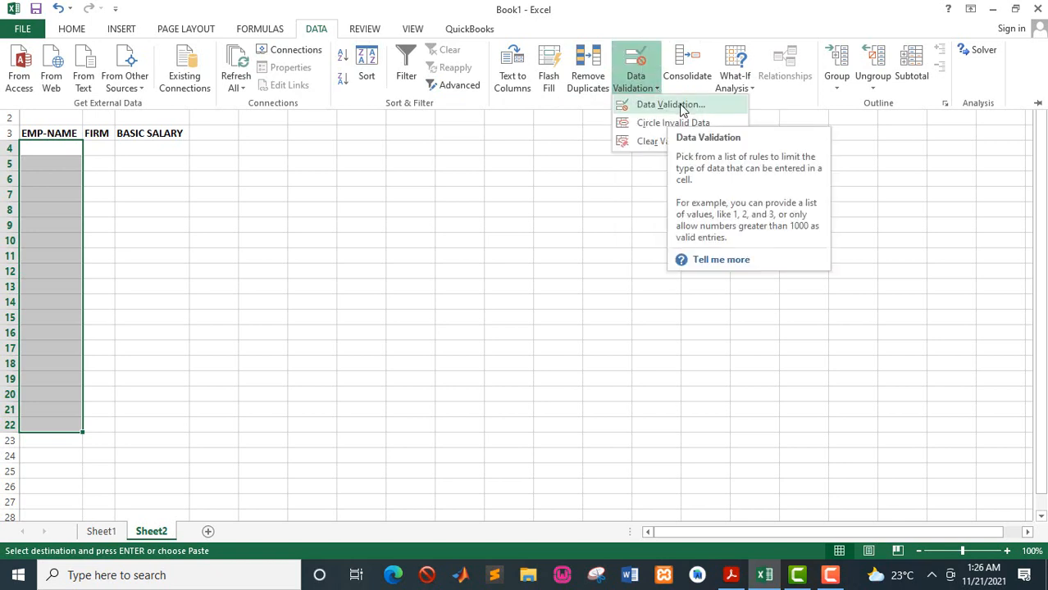
{"action": "left_click", "coordinate": [683, 110]}
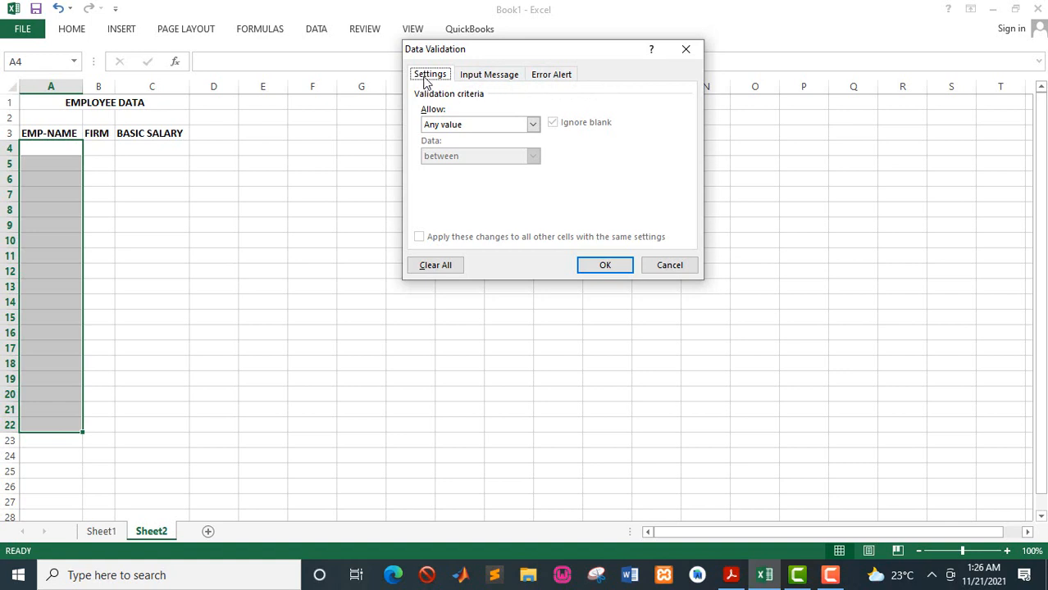
{"action": "left_click", "coordinate": [485, 80]}
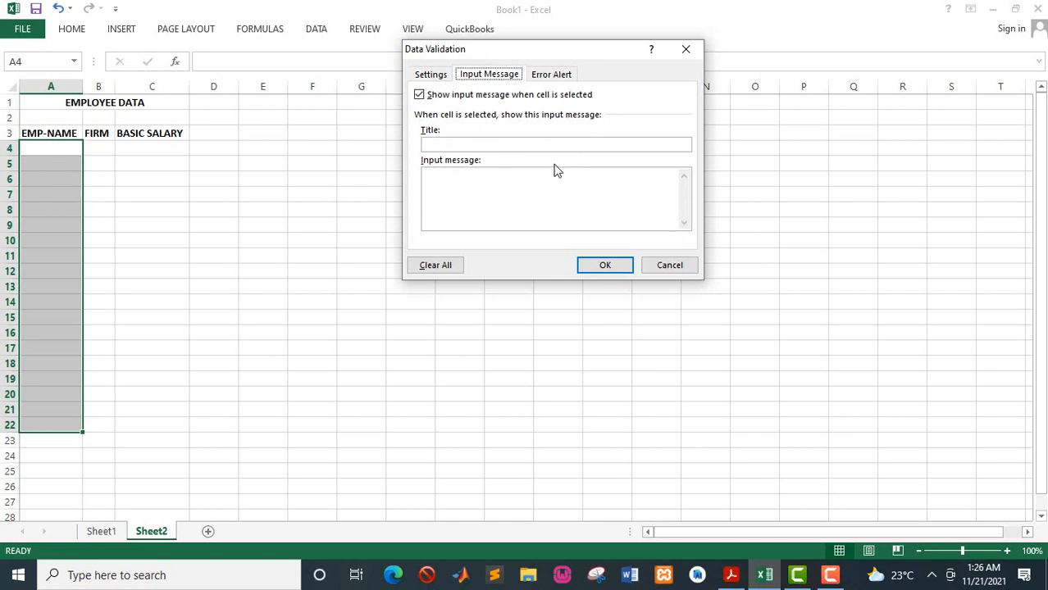
{"action": "left_click", "coordinate": [566, 76]}
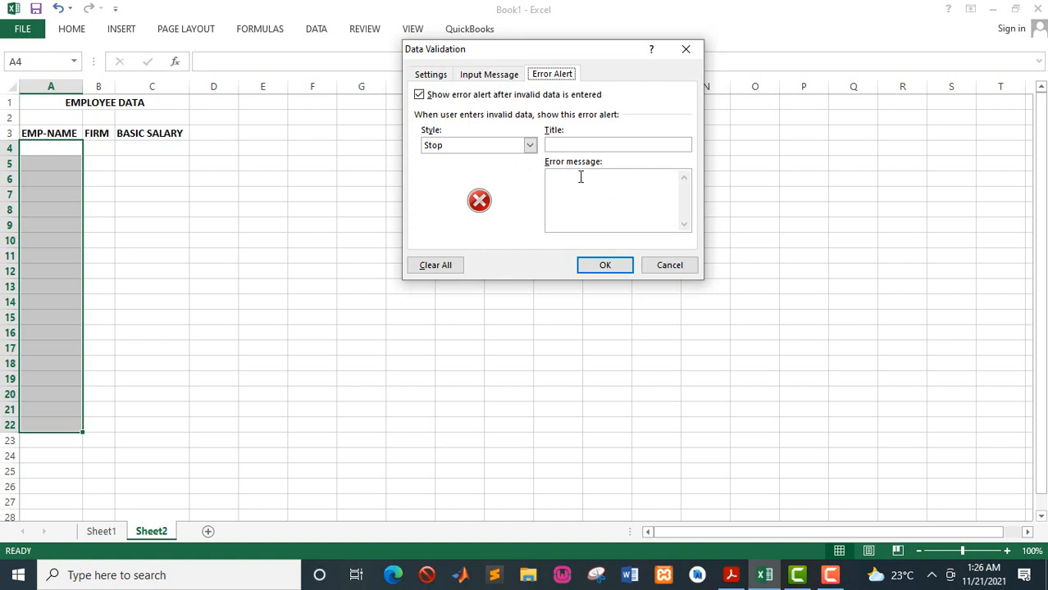
{"action": "left_click", "coordinate": [445, 76]}
{"action": "left_click", "coordinate": [533, 127]}
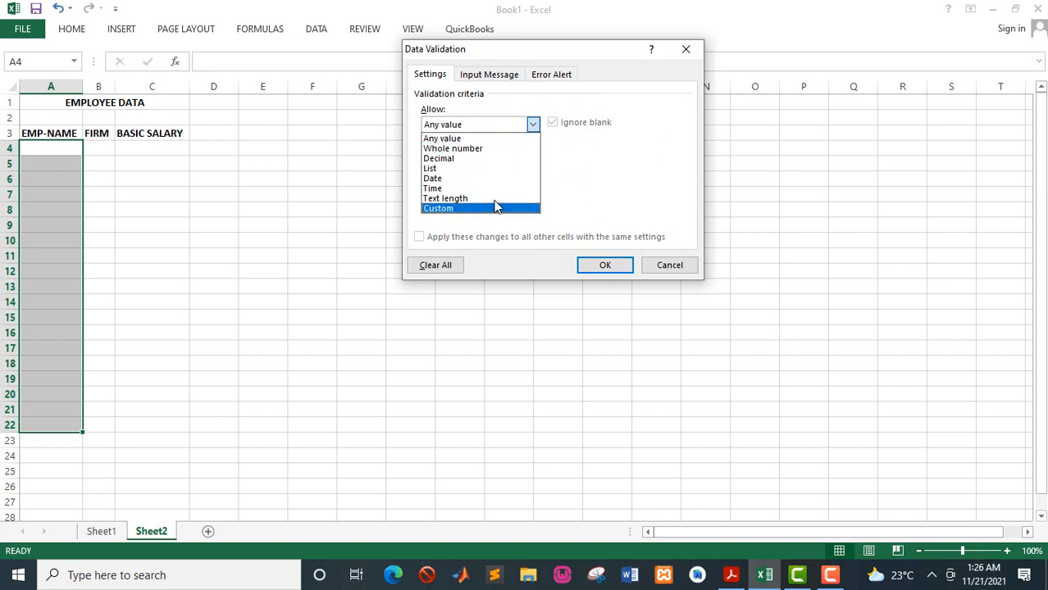
{"action": "left_click", "coordinate": [434, 168]}
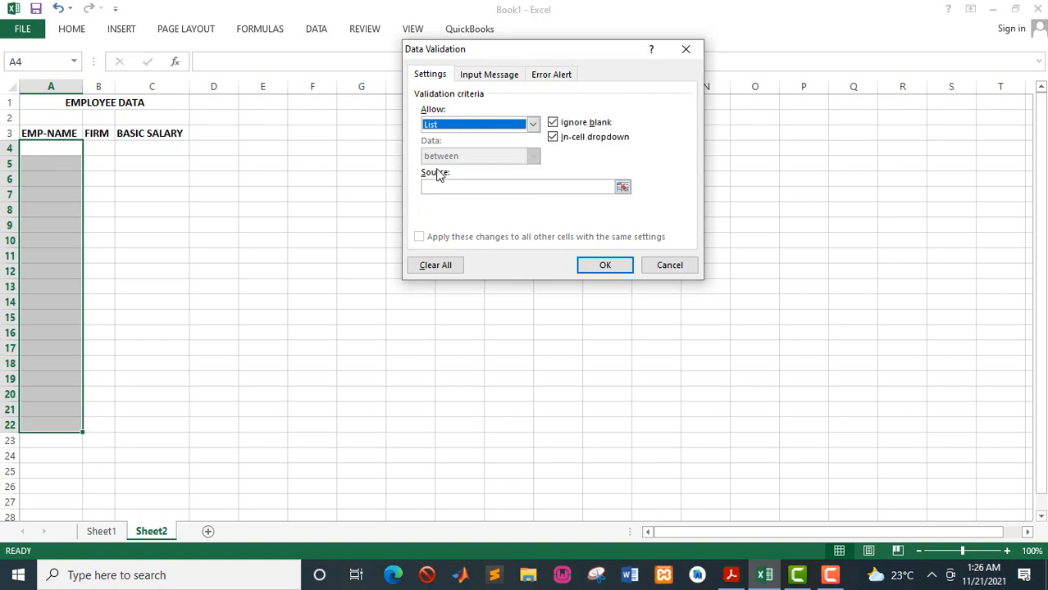
{"action": "left_click", "coordinate": [623, 188]}
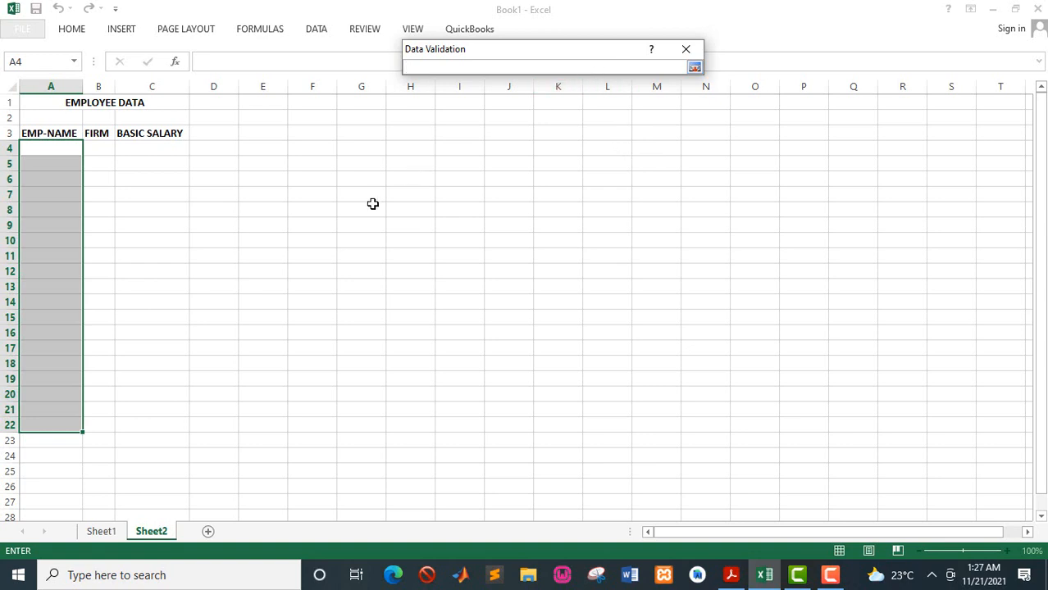
{"action": "left_click", "coordinate": [102, 532]}
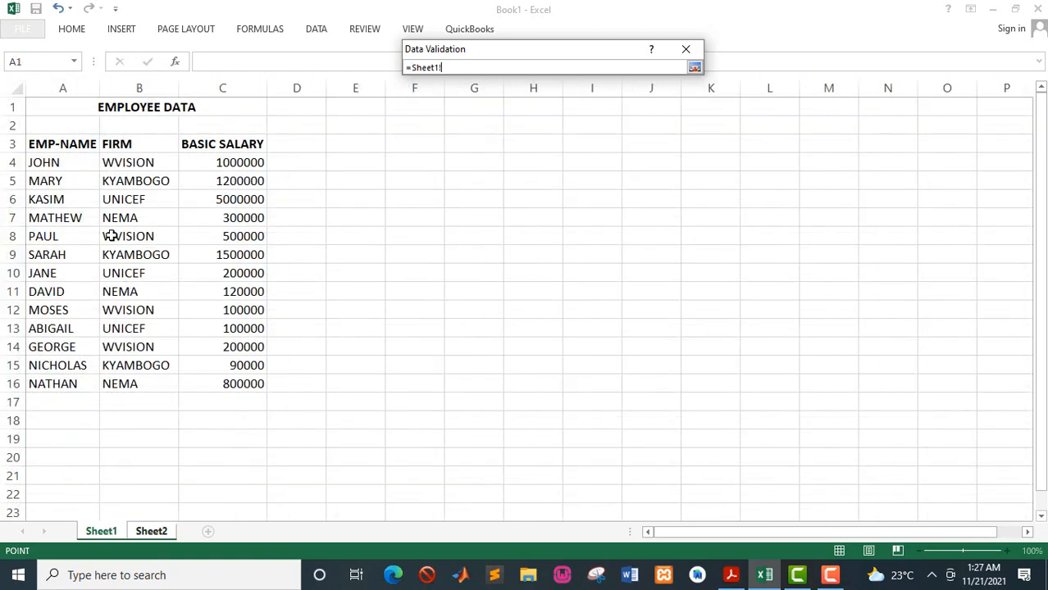
{"action": "left_click_drag", "start_coordinate": [60, 163], "coordinate": [73, 386]}
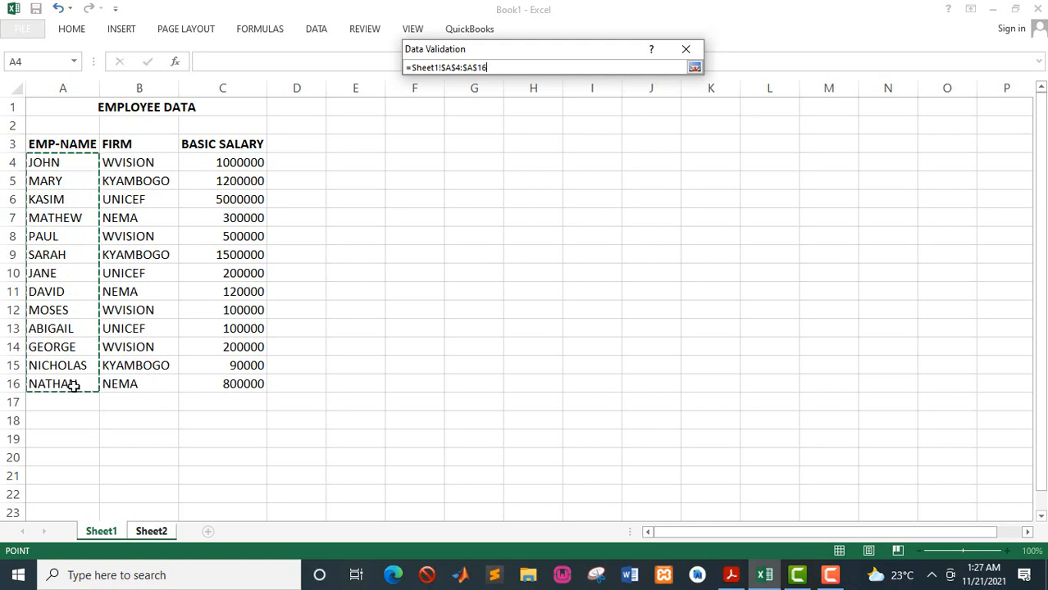
{"action": "key", "text": "Return"}
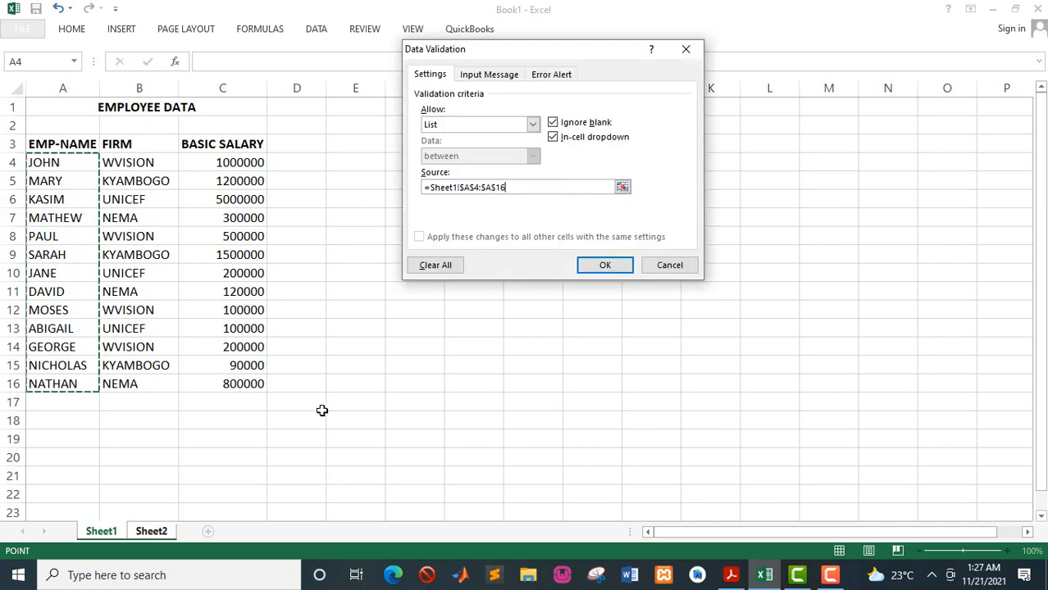
{"action": "left_click", "coordinate": [606, 266]}
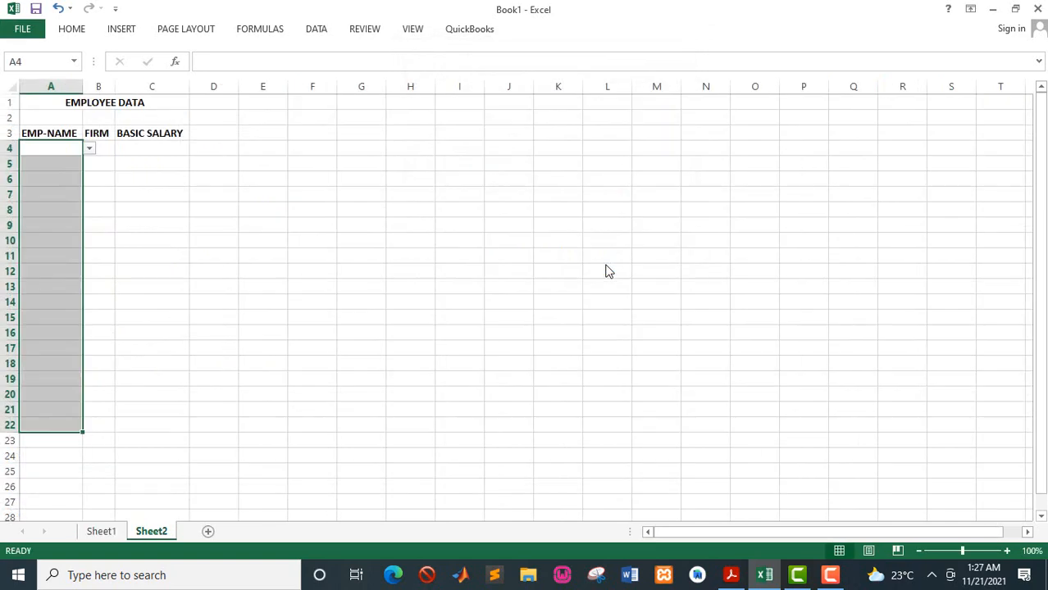
- Open the dropdown in Sheet2 cell A4 to check the list of employee names
{"action": "left_click", "coordinate": [57, 146]}
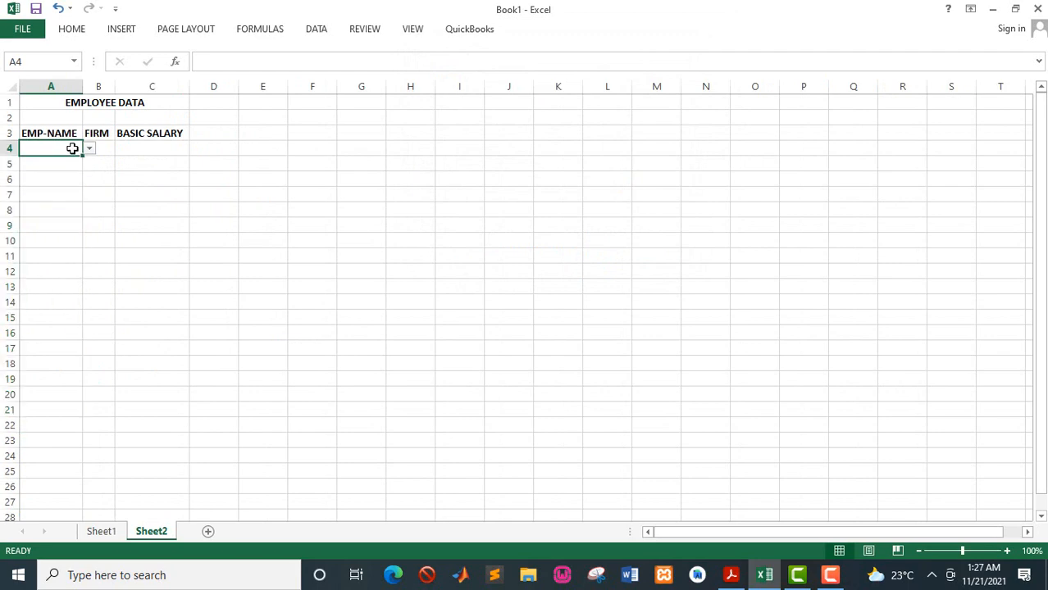
{"action": "left_click", "coordinate": [89, 148]}
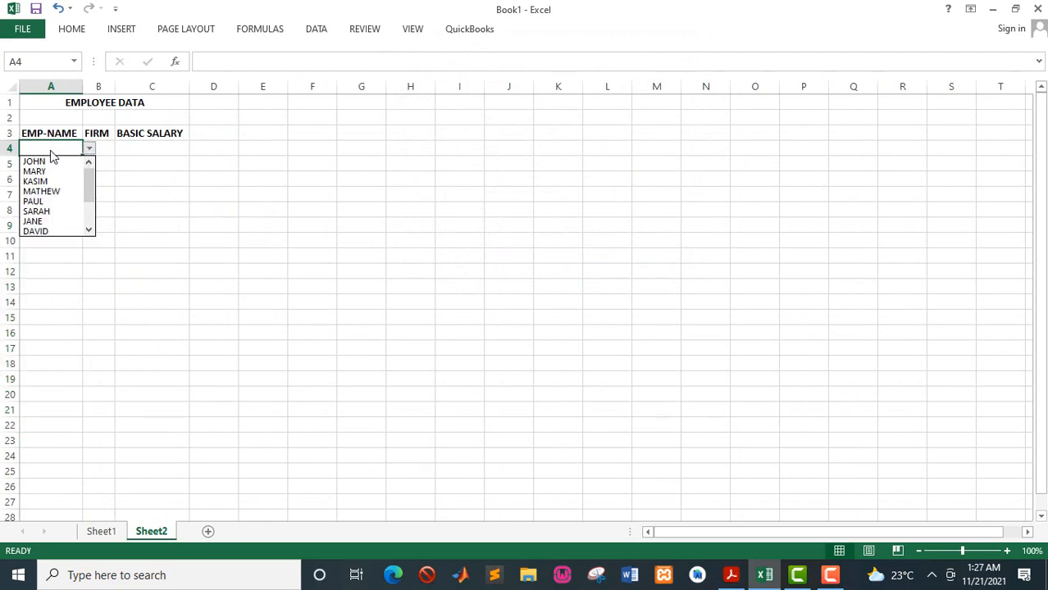
{"action": "left_click", "coordinate": [104, 150]}
{"action": "left_click", "coordinate": [102, 148]}
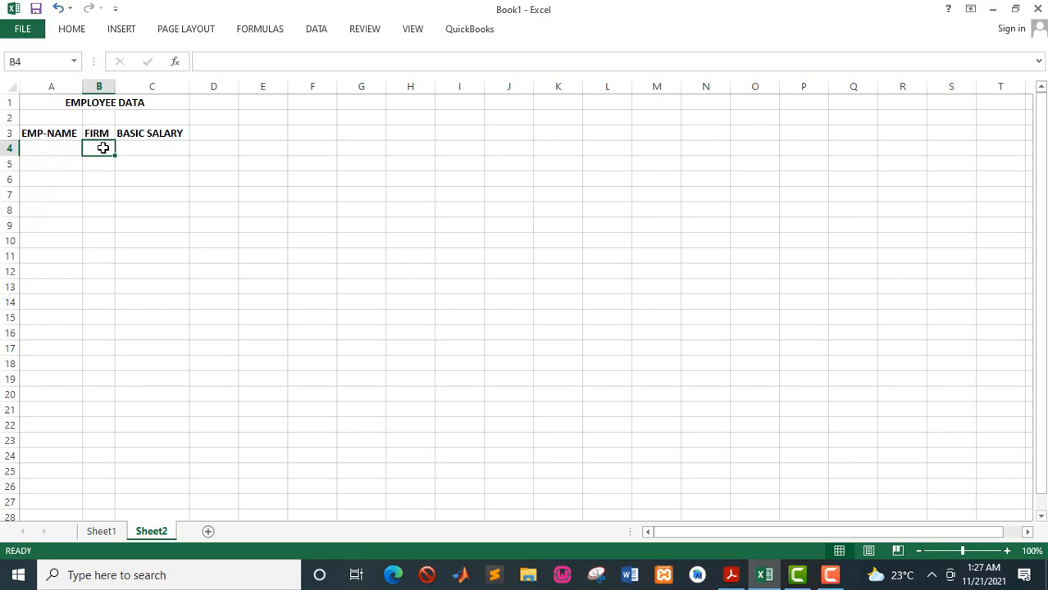
- Review the dropdown and lookup requirement in the PDF guide and the column layout of the data on Sheet1
{"action": "left_click", "coordinate": [730, 576]}
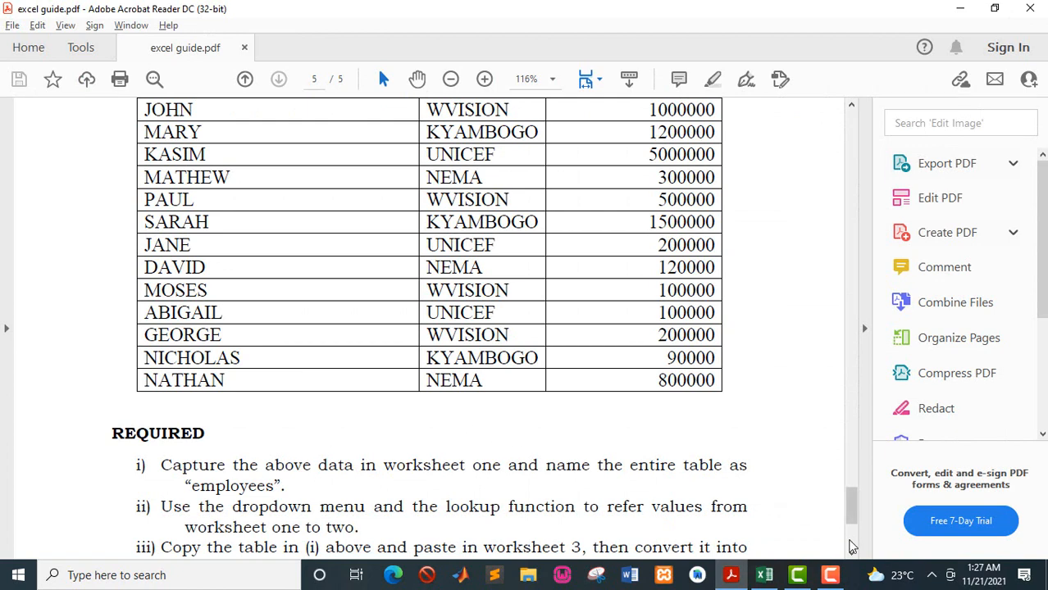
{"action": "left_click", "coordinate": [851, 555]}
{"action": "left_click", "coordinate": [851, 555]}
{"action": "left_click", "coordinate": [851, 556]}
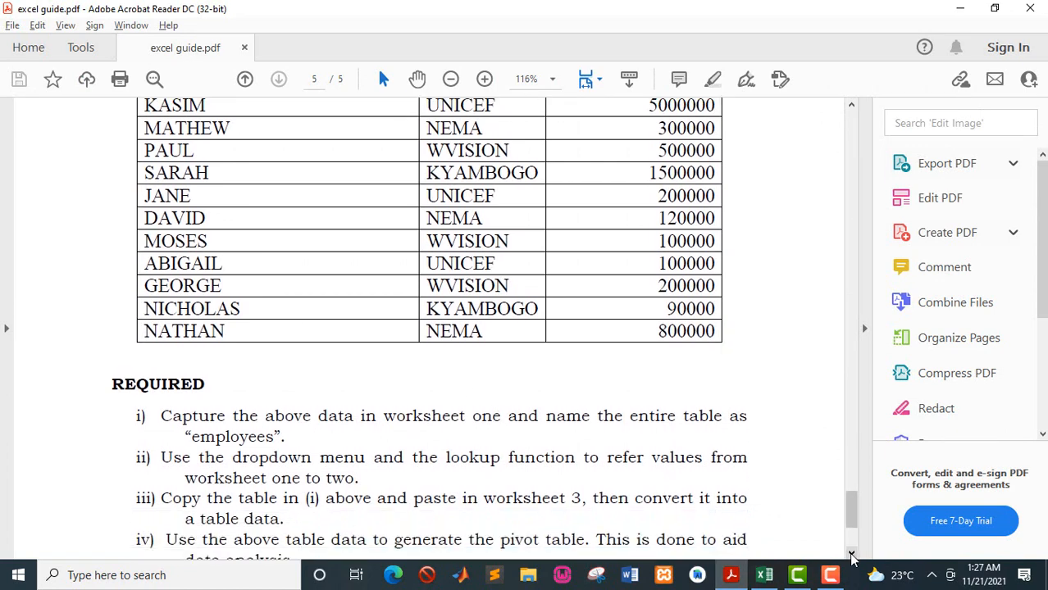
{"action": "left_click", "coordinate": [852, 556]}
{"action": "left_click", "coordinate": [851, 555]}
{"action": "left_click", "coordinate": [851, 555]}
{"action": "left_click", "coordinate": [851, 556]}
{"action": "left_click", "coordinate": [851, 555]}
{"action": "left_click", "coordinate": [851, 555]}
{"action": "left_click", "coordinate": [851, 555]}
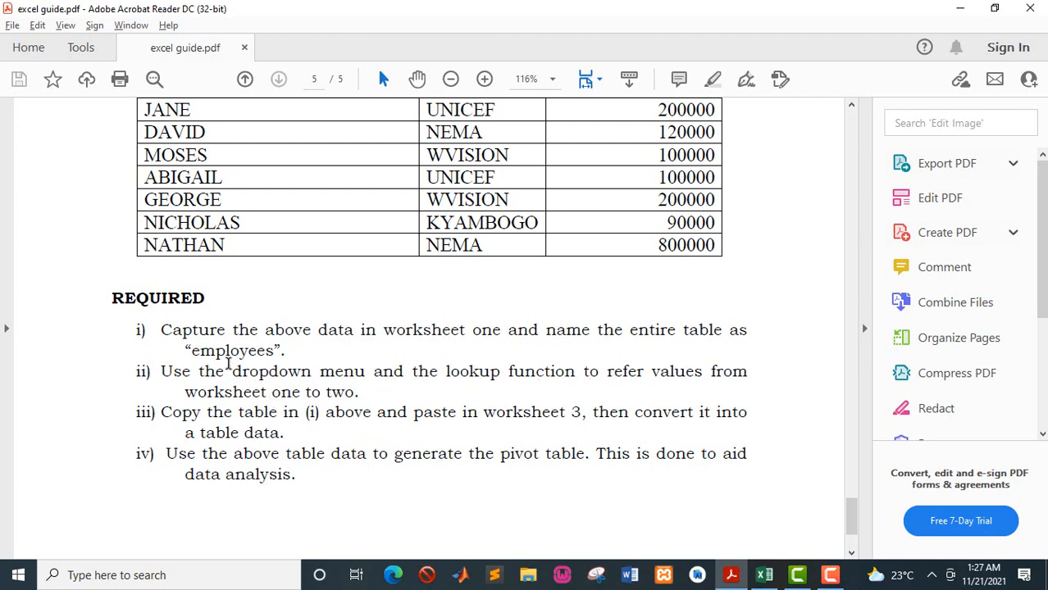
{"action": "left_click_drag", "start_coordinate": [232, 373], "coordinate": [336, 377]}
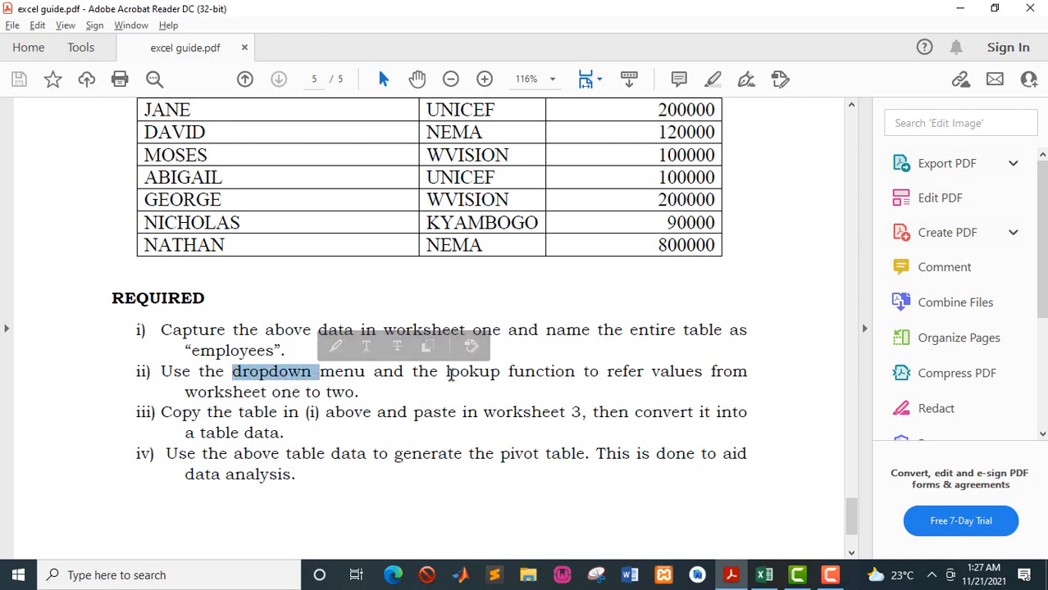
{"action": "left_click_drag", "start_coordinate": [445, 374], "coordinate": [504, 377]}
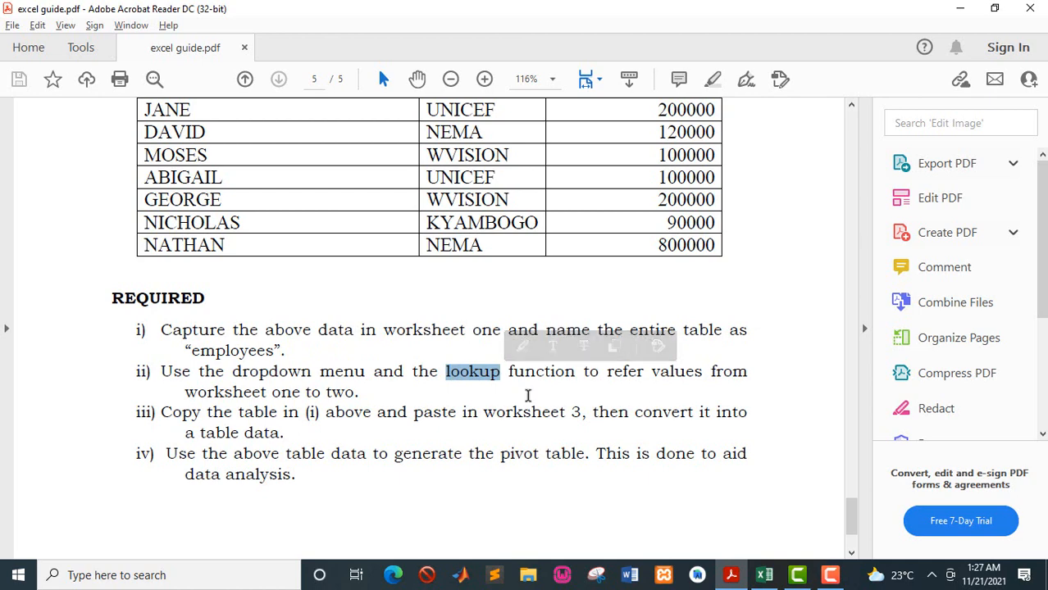
{"action": "left_click", "coordinate": [761, 574]}
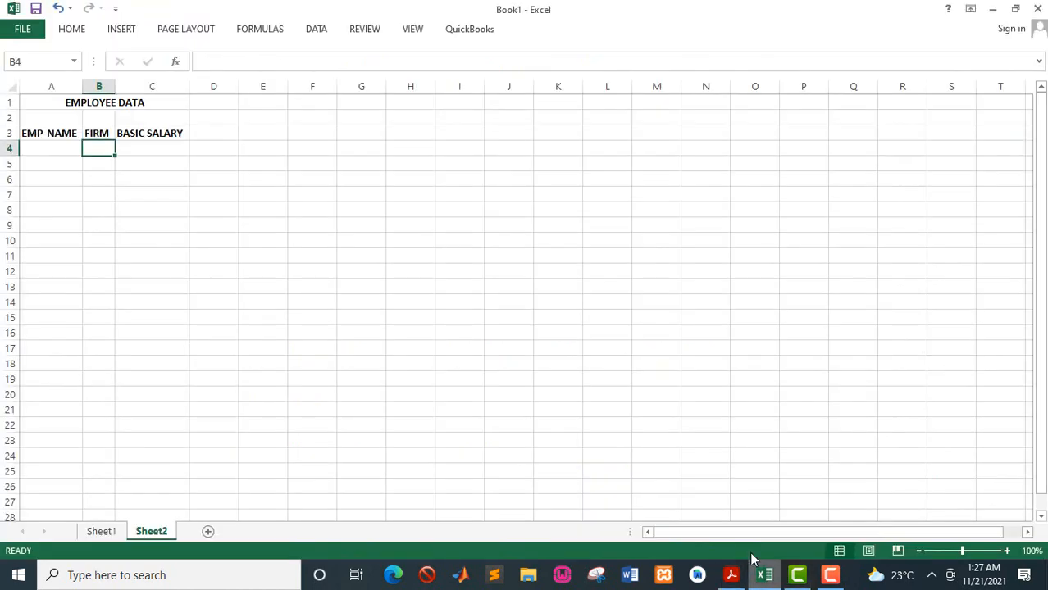
{"action": "left_click", "coordinate": [111, 532]}
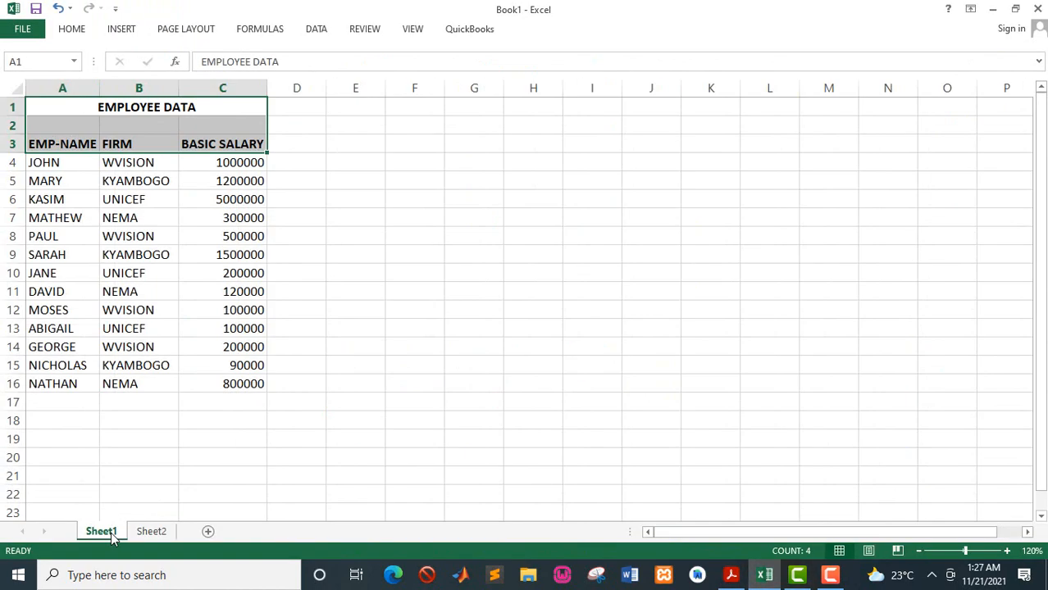
{"action": "left_click", "coordinate": [151, 531]}
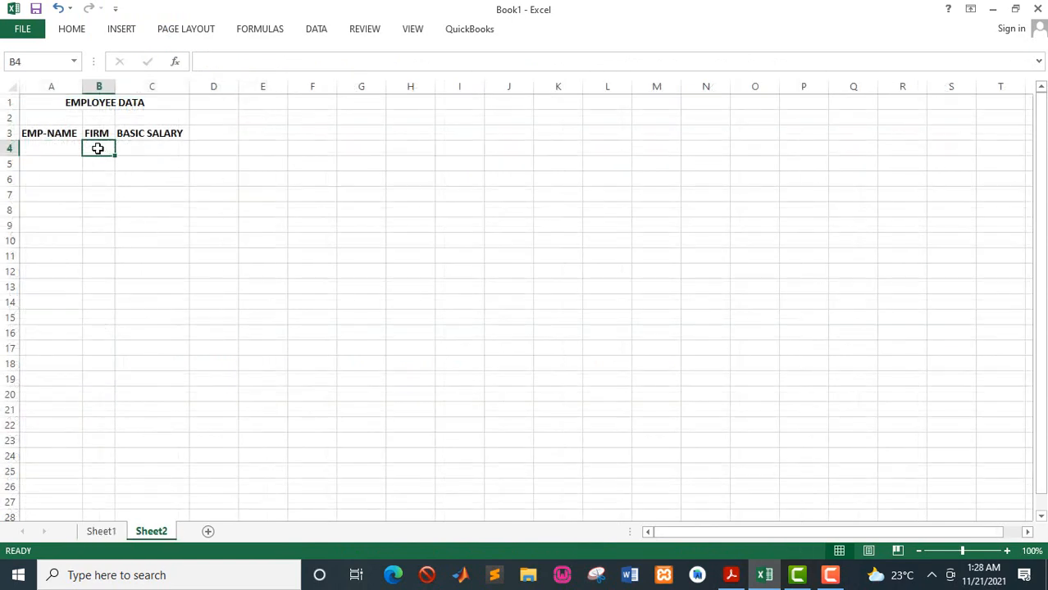
- Enter =VLOOKUP(A4,employees,2,FALSE) in B4 to return the firm for the chosen employee
{"action": "type", "text": "="}
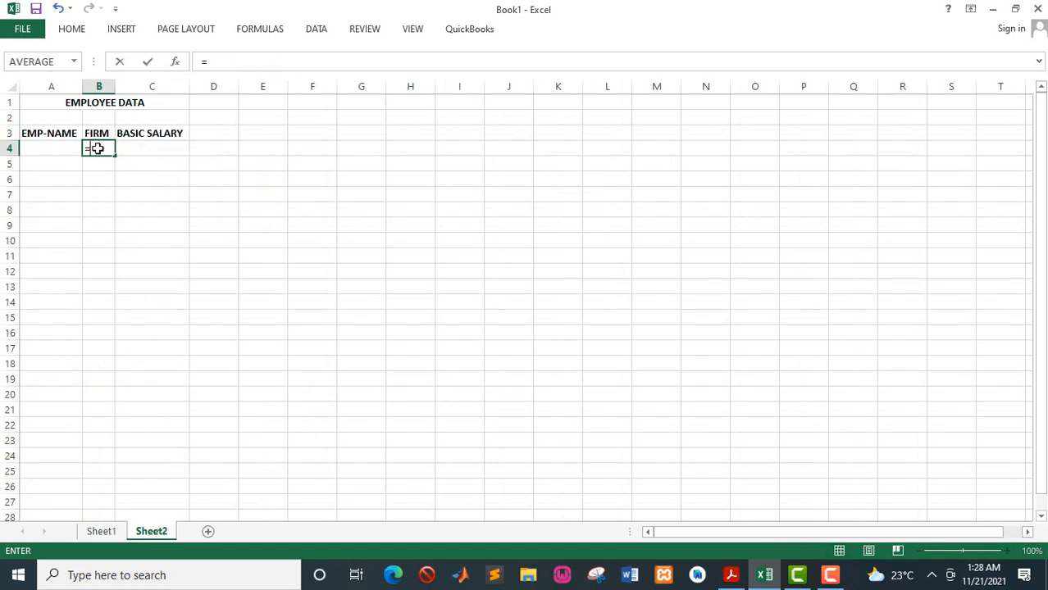
{"action": "type", "text": "vl"}
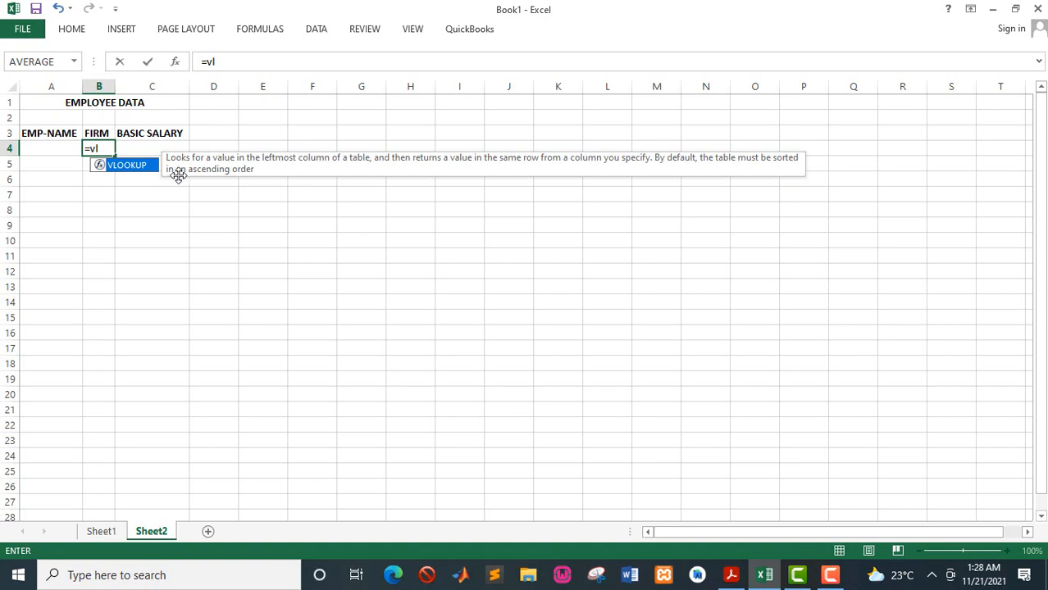
{"action": "double_click", "coordinate": [127, 166]}
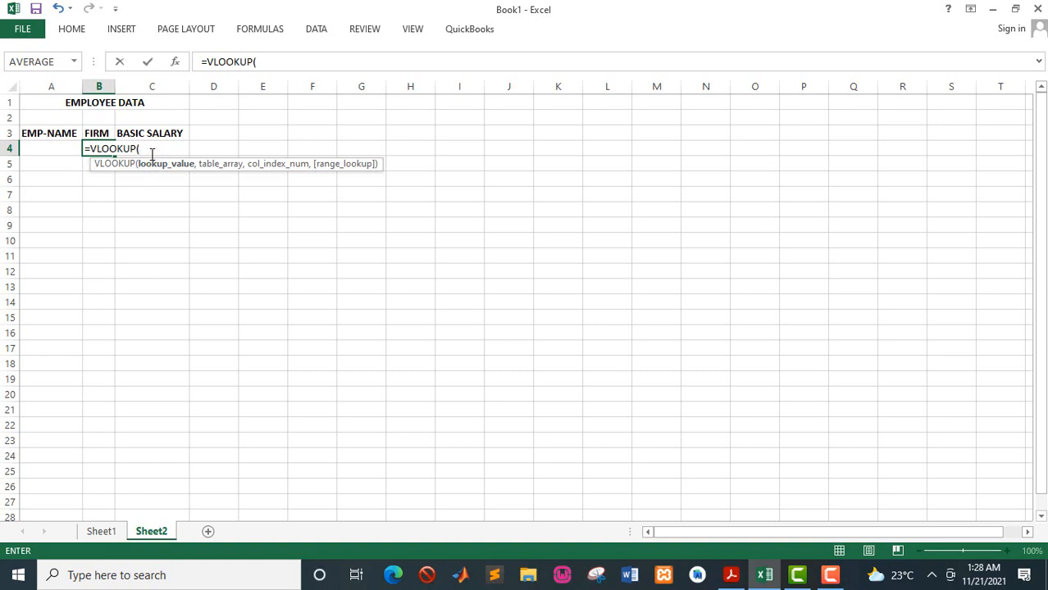
{"action": "left_click", "coordinate": [48, 149]}
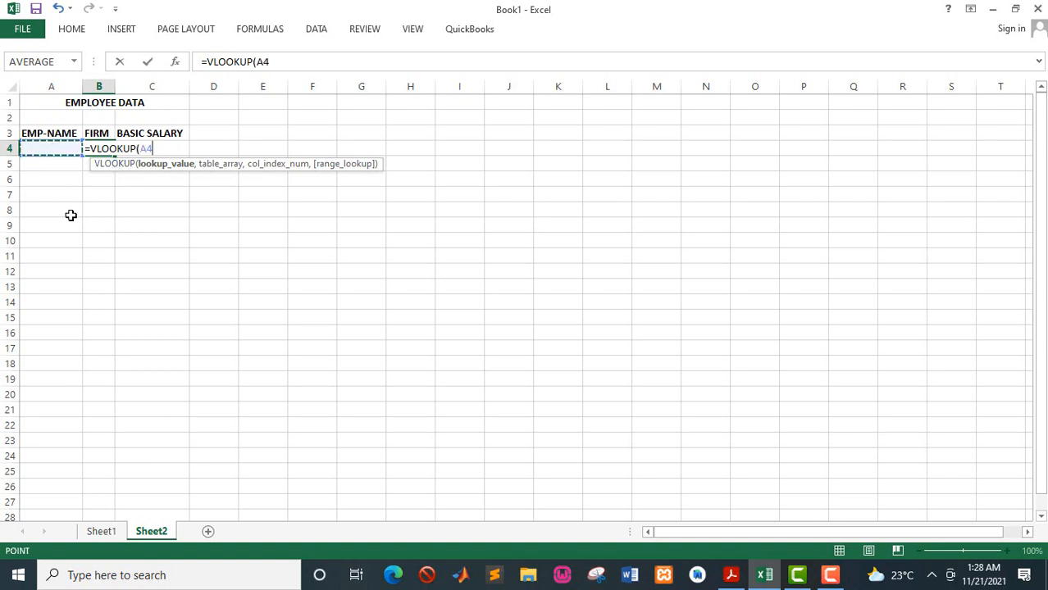
{"action": "type", "text": ","}
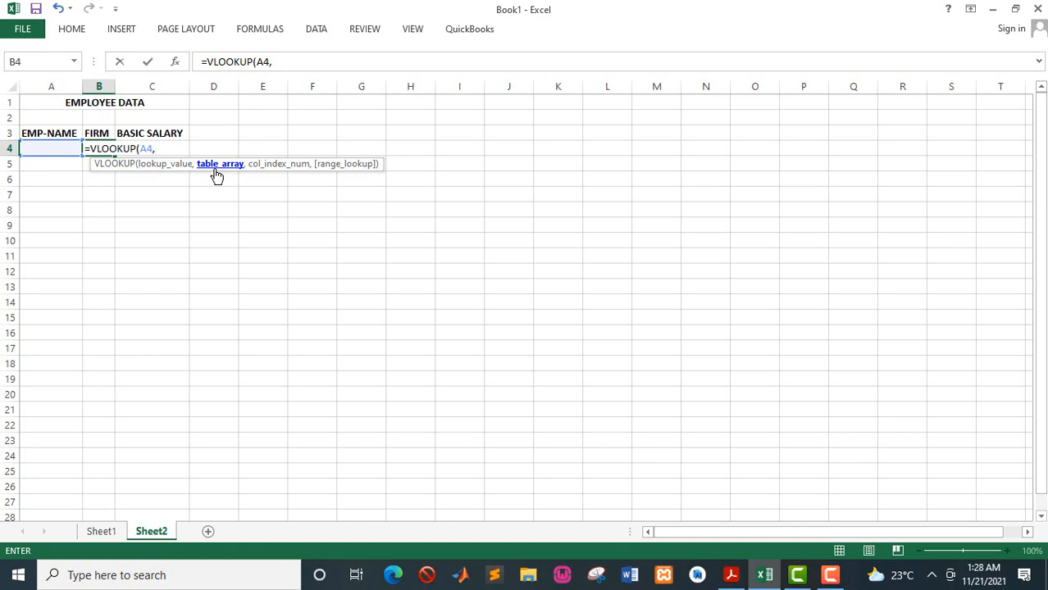
{"action": "type", "text": "em"}
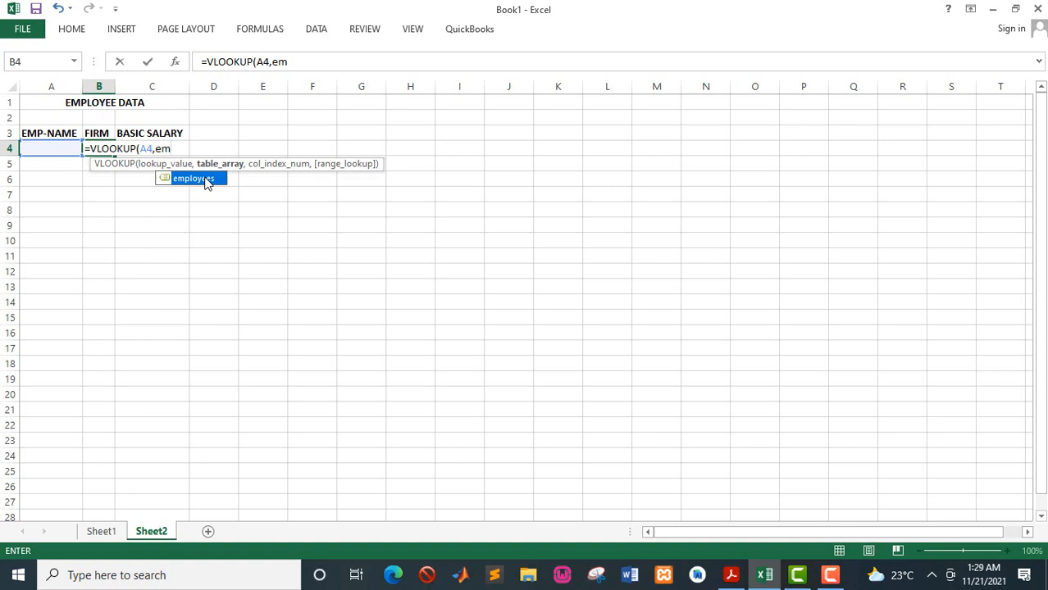
{"action": "double_click", "coordinate": [207, 180]}
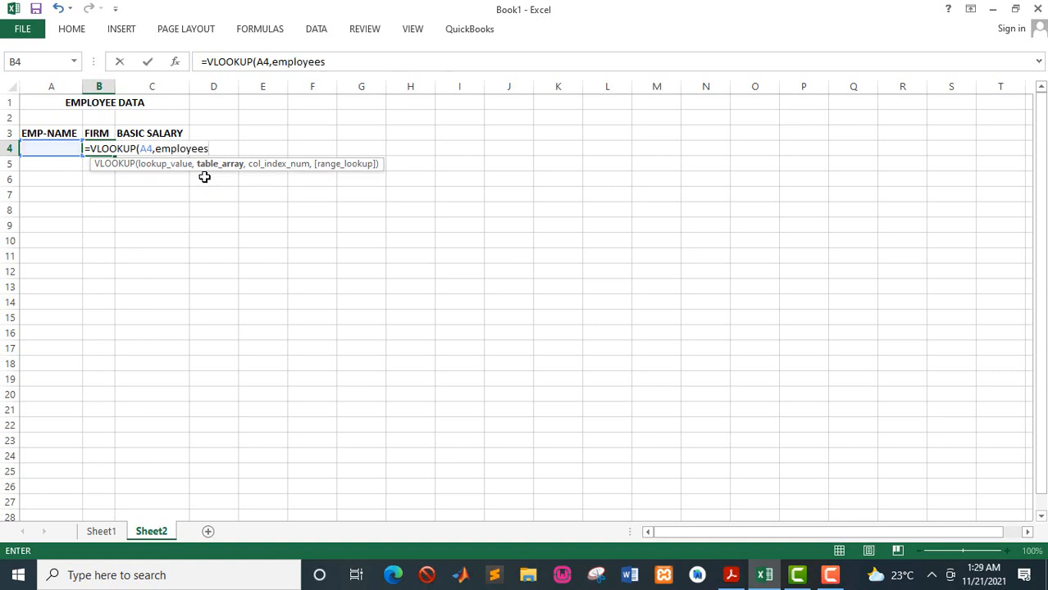
{"action": "type", "text": ",2"}
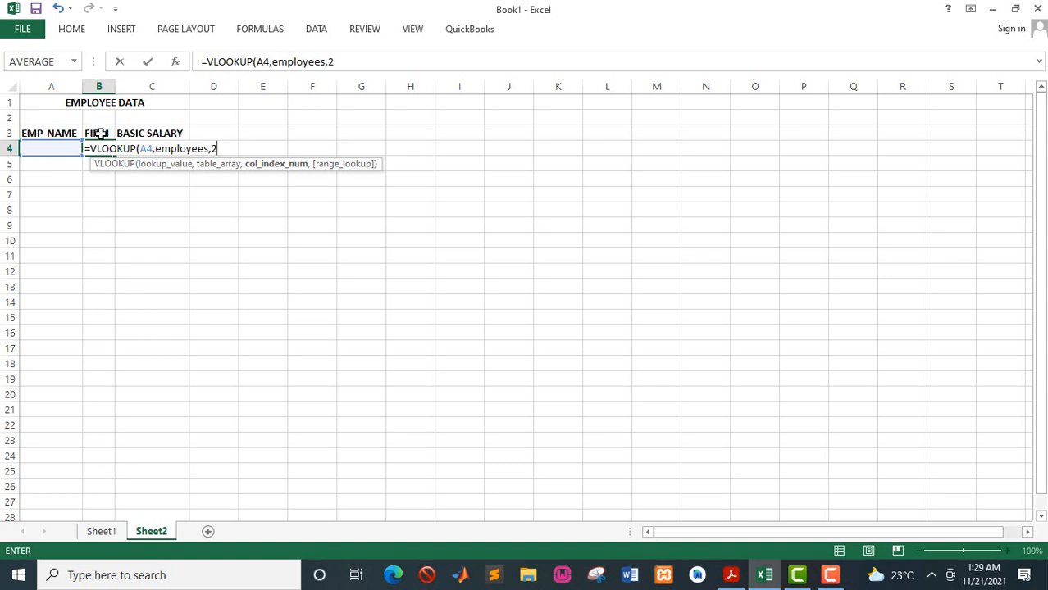
{"action": "type", "text": ","}
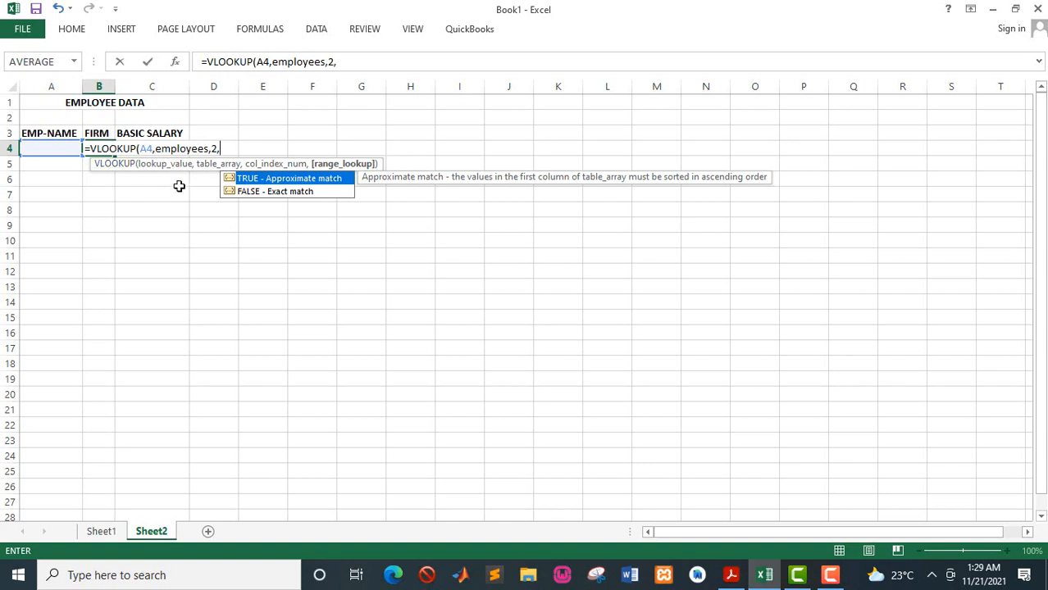
{"action": "double_click", "coordinate": [271, 193]}
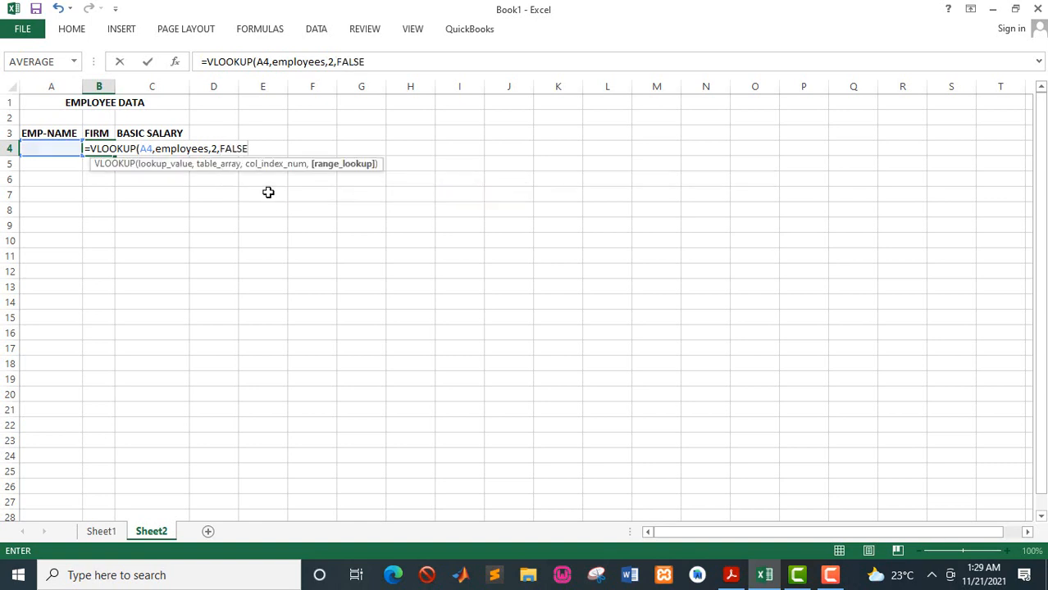
{"action": "type", "text": ")"}
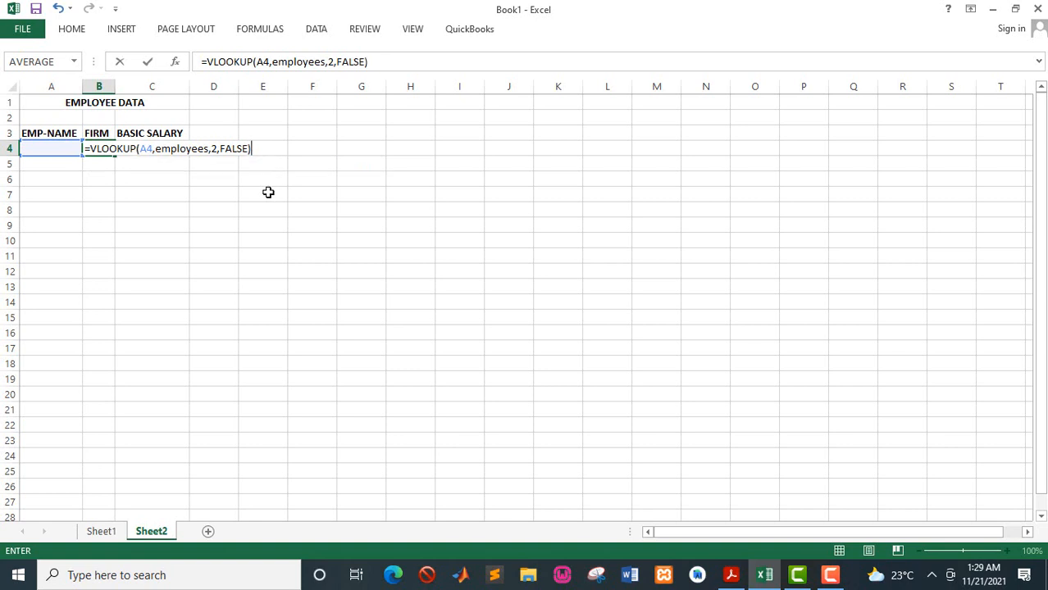
{"action": "key", "text": "Return"}
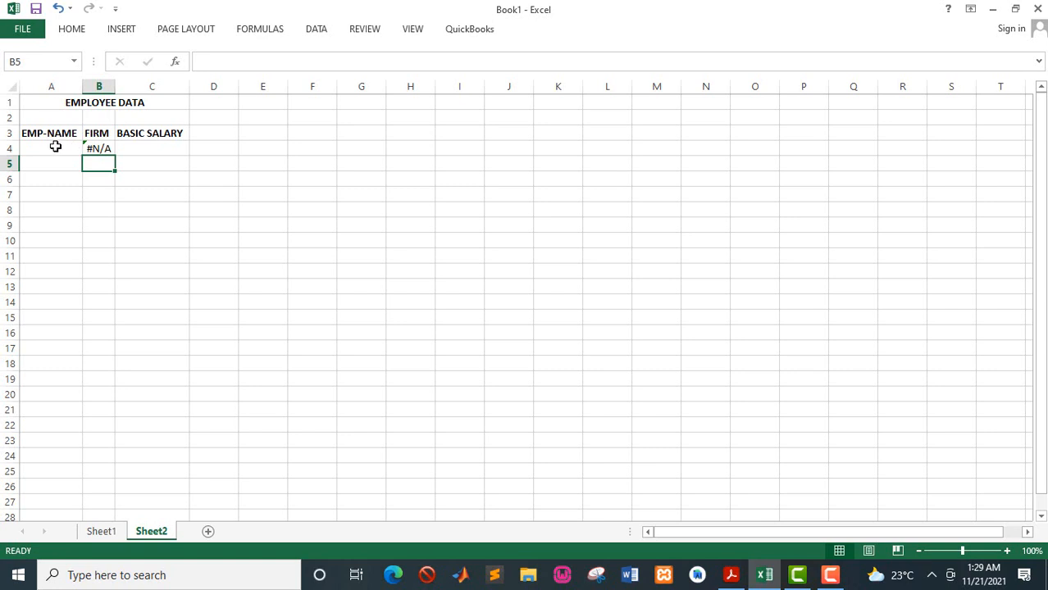
- Choose MARY from the A4 dropdown and widen column B to fit the firm name
{"action": "left_click", "coordinate": [54, 146]}
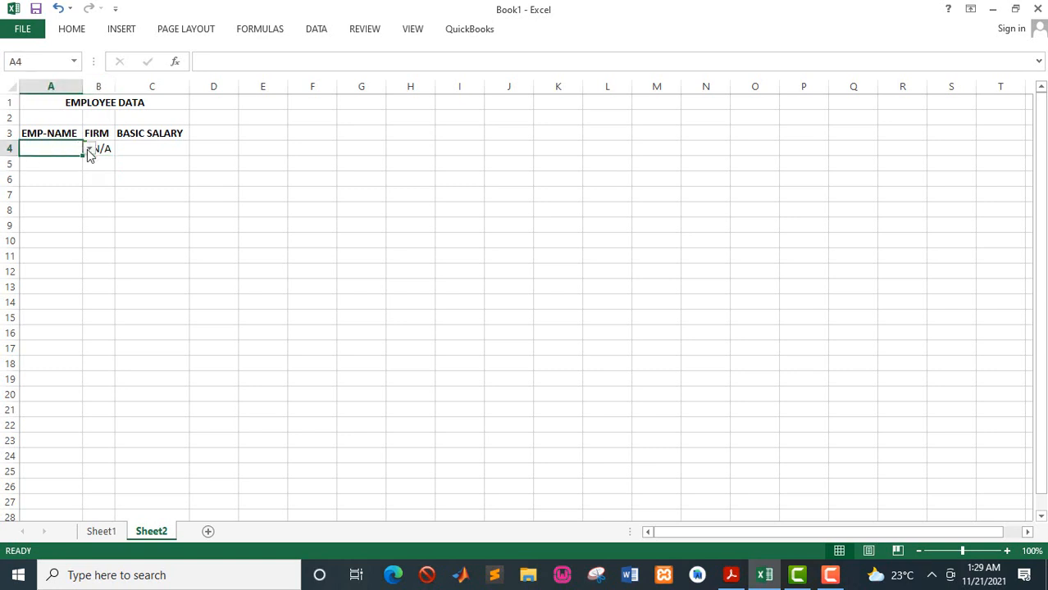
{"action": "left_click", "coordinate": [88, 149]}
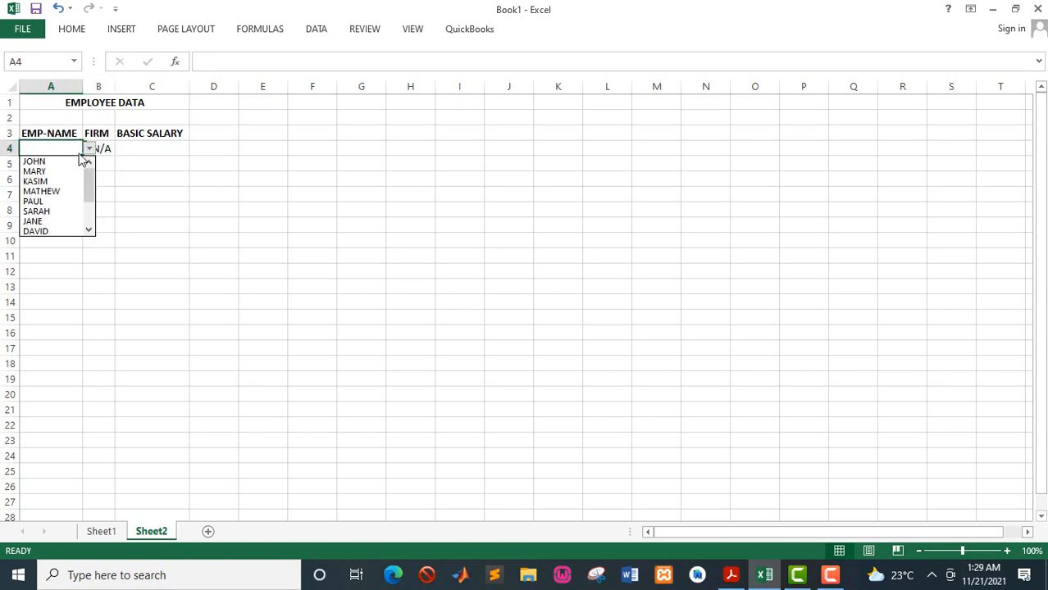
{"action": "left_click", "coordinate": [37, 172]}
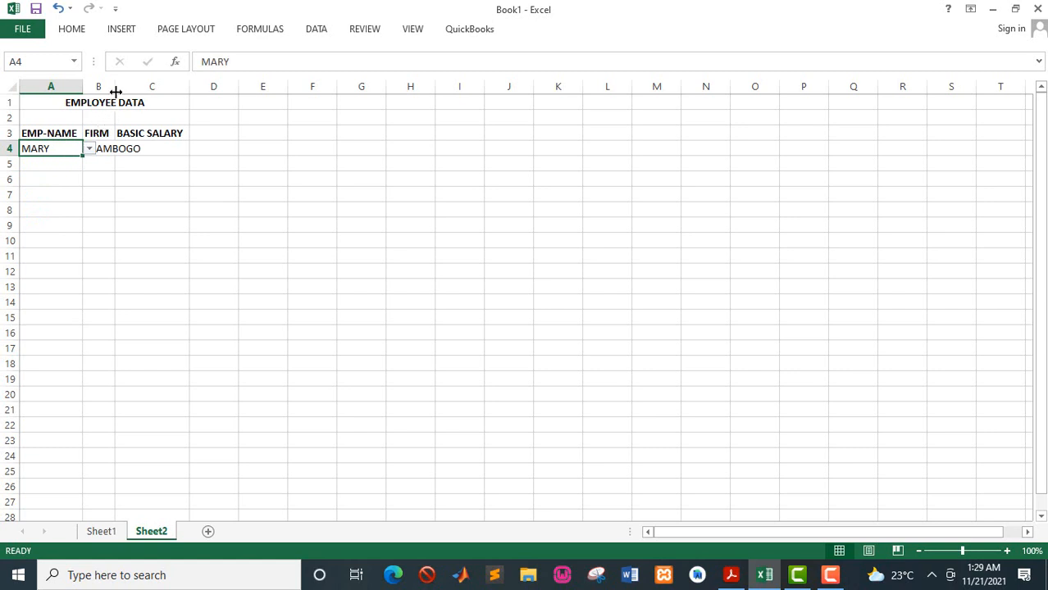
{"action": "left_click_drag", "start_coordinate": [116, 92], "coordinate": [147, 92]}
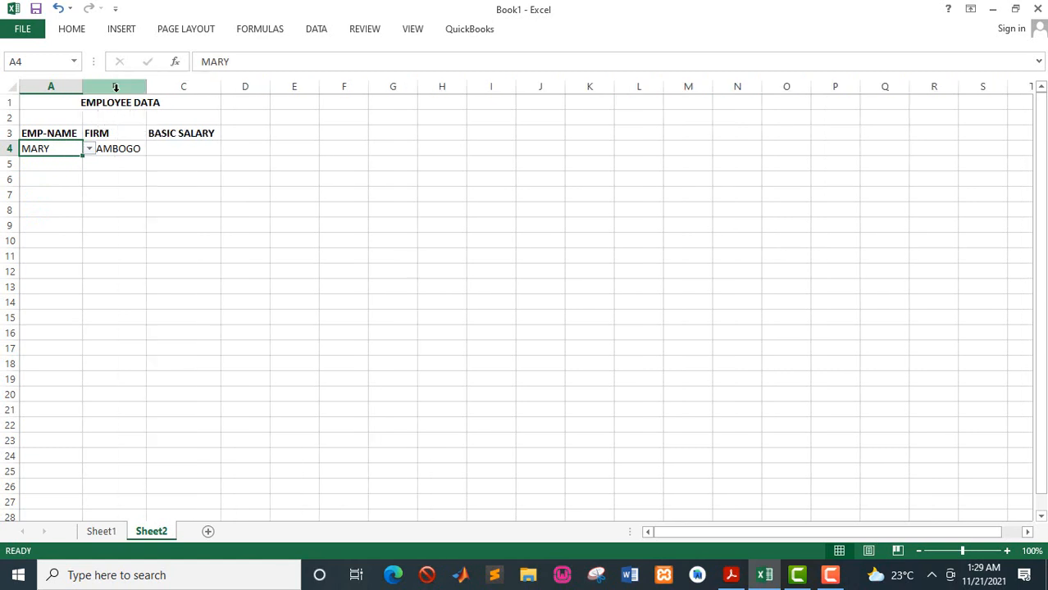
- Enter =VLOOKUP(A4,employees,3,FALSE) in C4 to return the basic salary for the chosen employee
{"action": "left_click", "coordinate": [158, 151]}
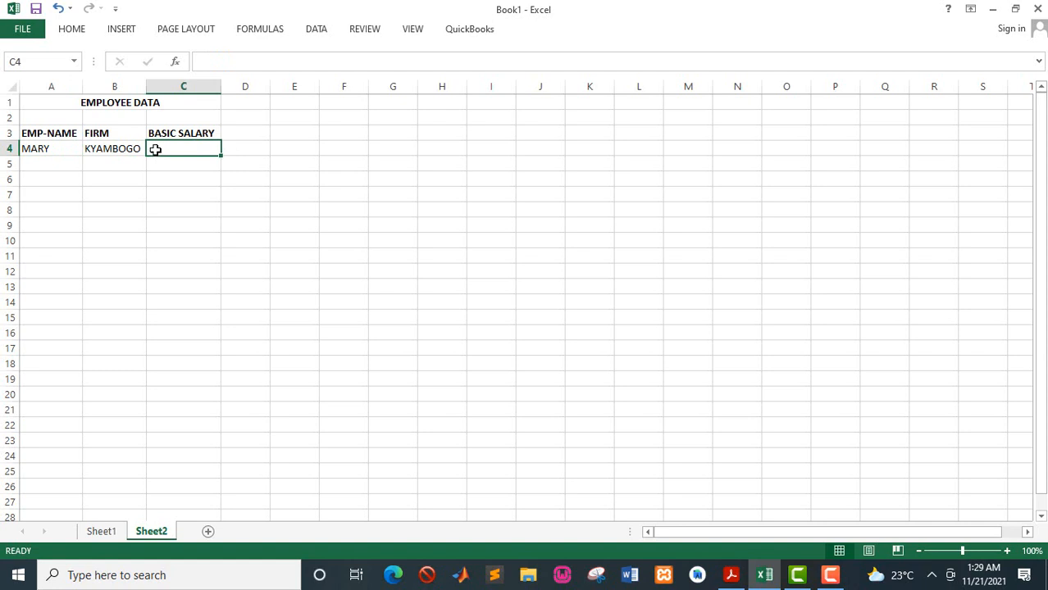
{"action": "type", "text": "="}
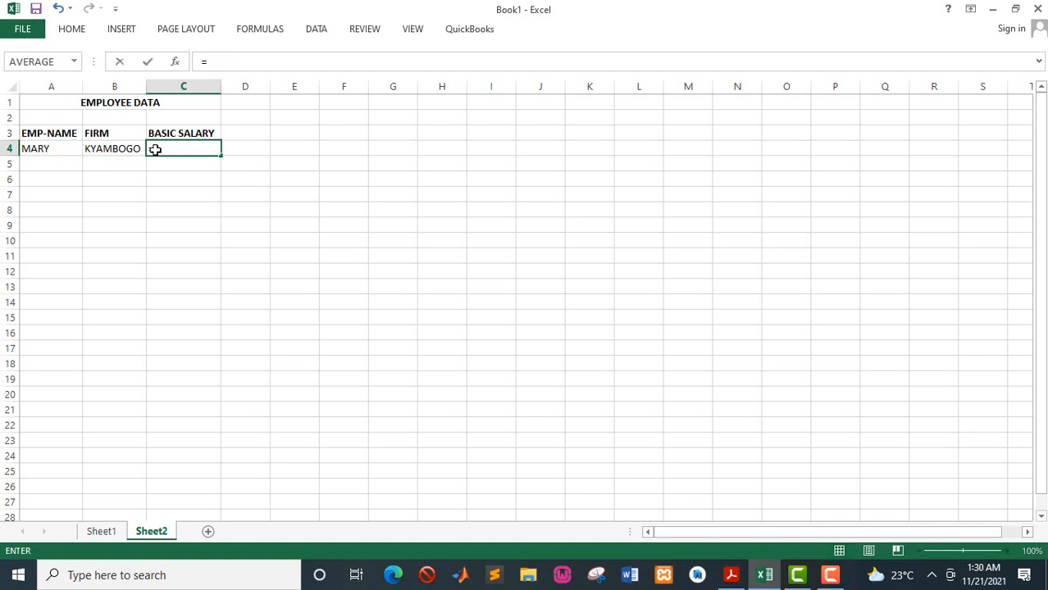
{"action": "type", "text": "vl"}
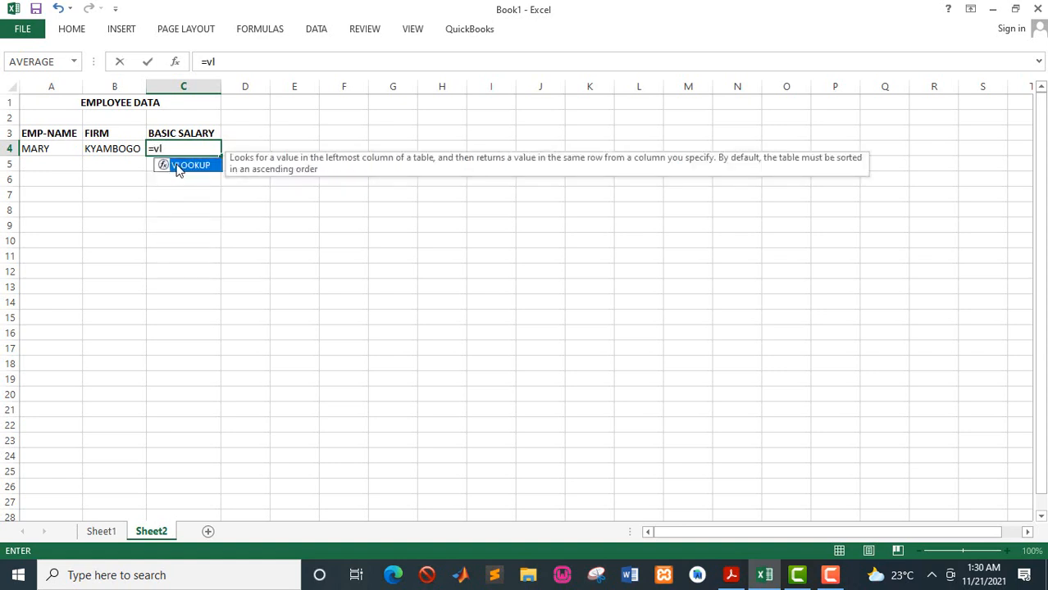
{"action": "double_click", "coordinate": [191, 165]}
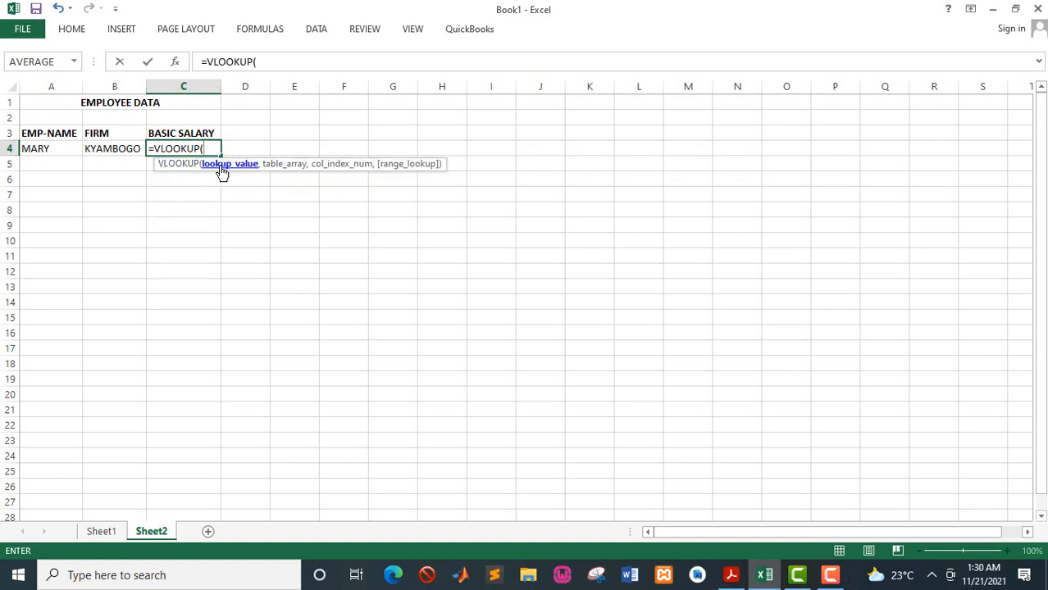
{"action": "left_click", "coordinate": [50, 150]}
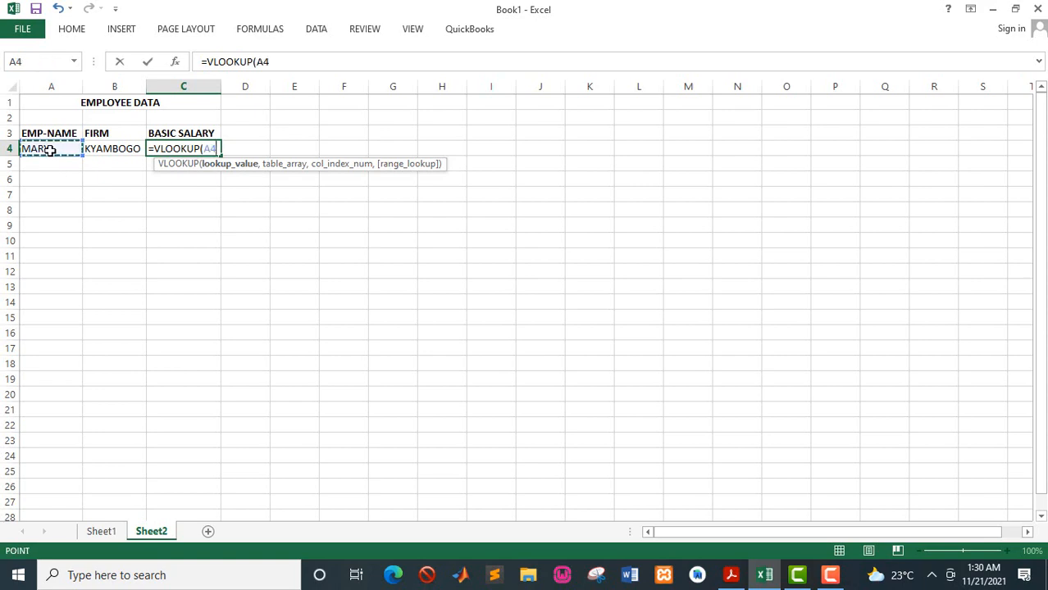
{"action": "type", "text": ","}
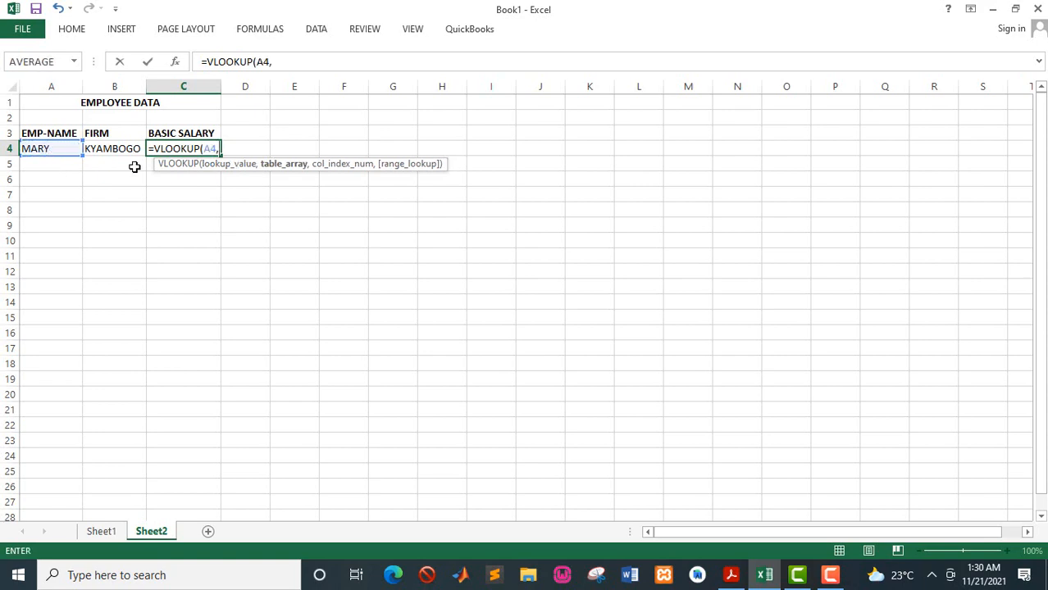
{"action": "type", "text": "empl"}
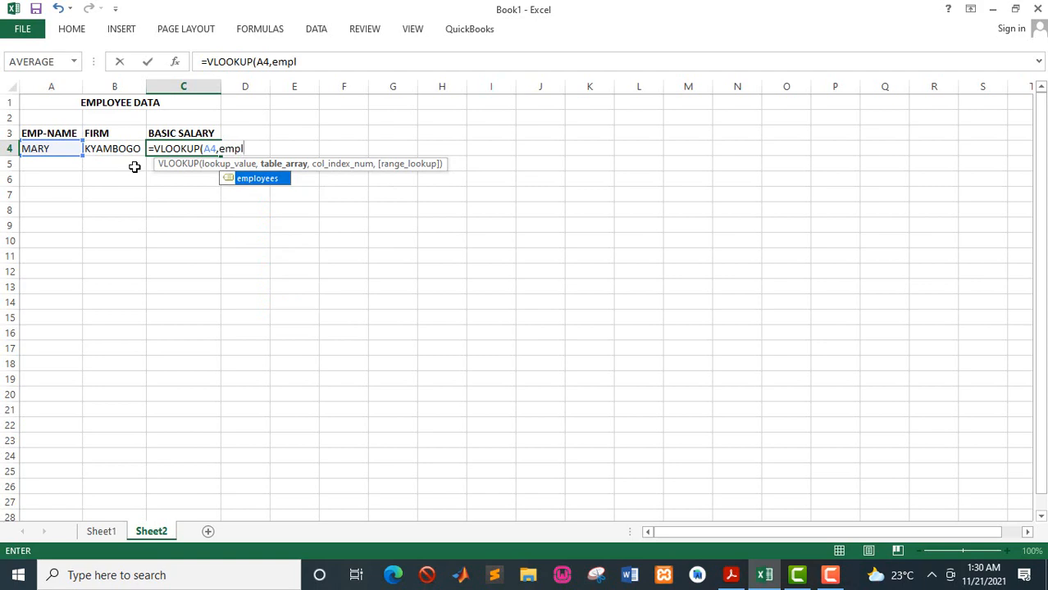
{"action": "double_click", "coordinate": [259, 178]}
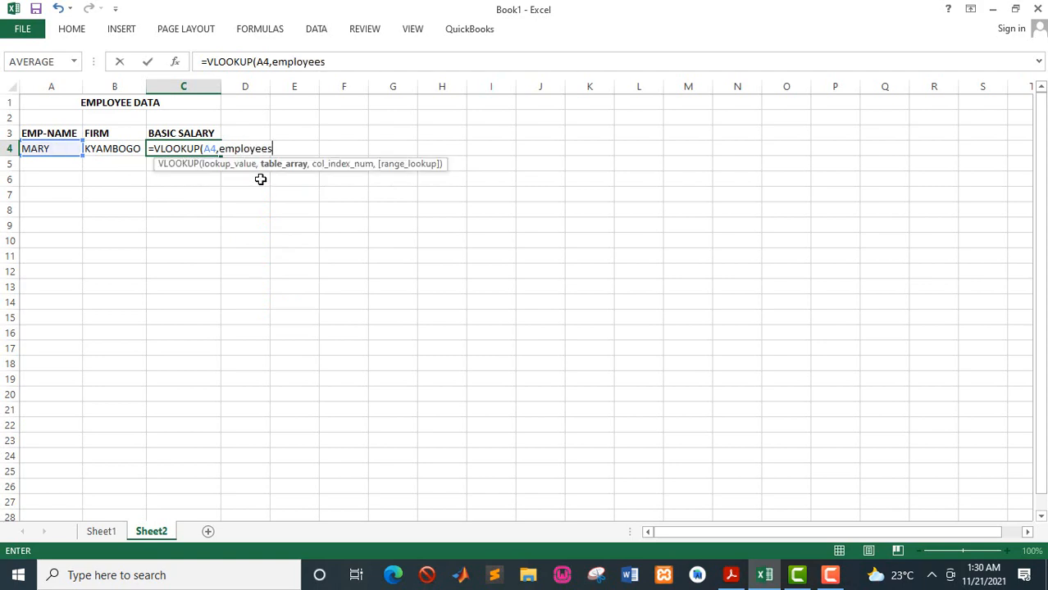
{"action": "type", "text": ",3"}
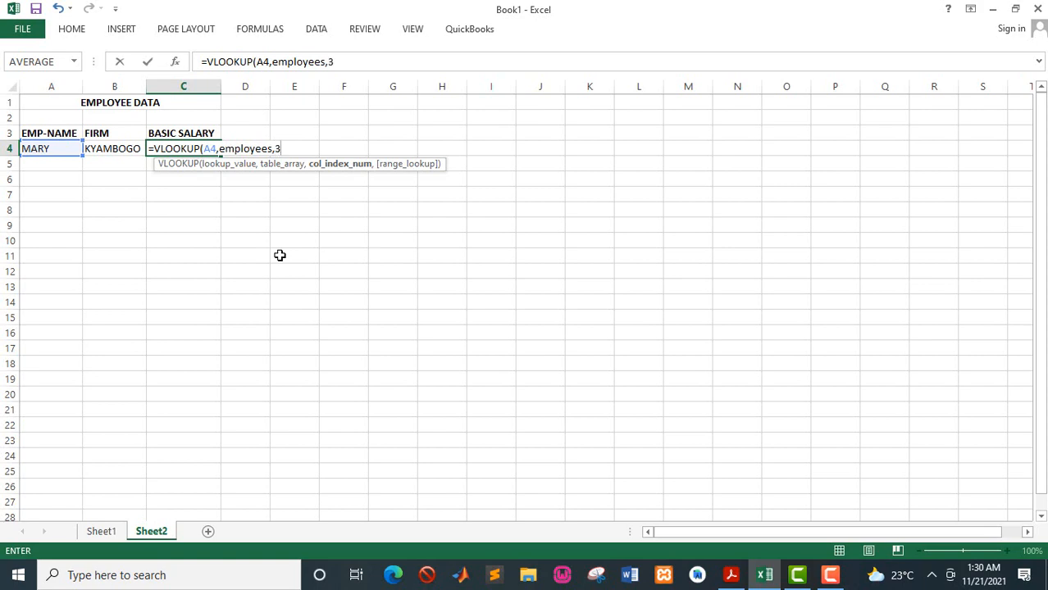
{"action": "type", "text": ","}
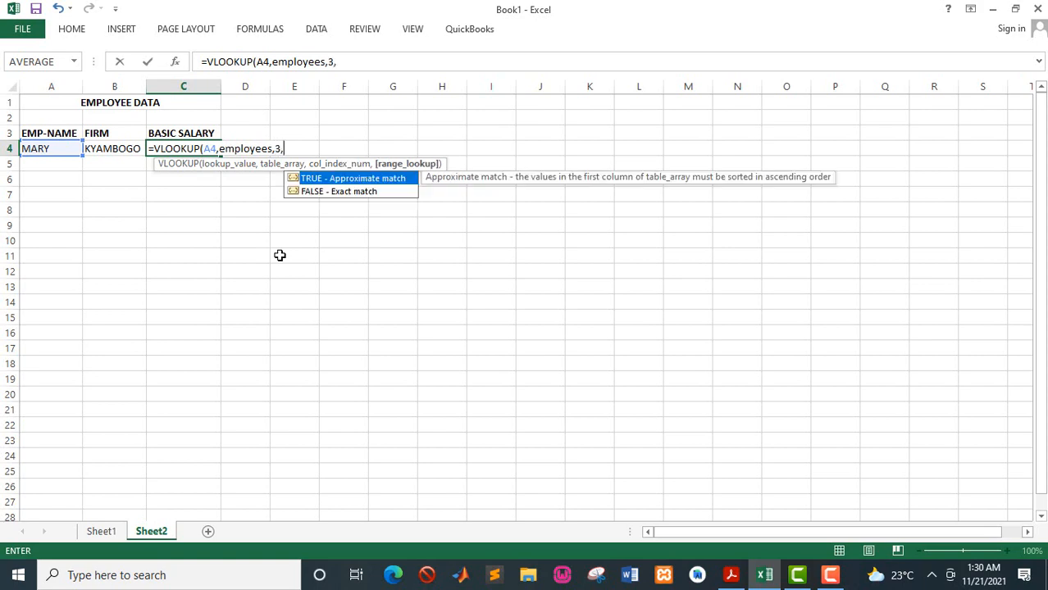
{"action": "double_click", "coordinate": [370, 193]}
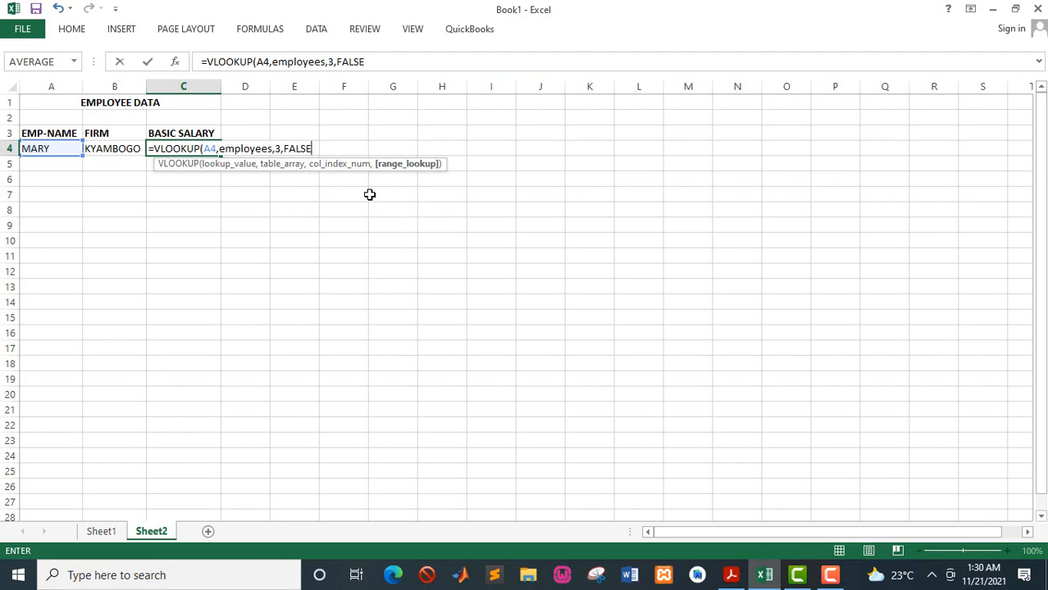
{"action": "key", "text": "Return"}
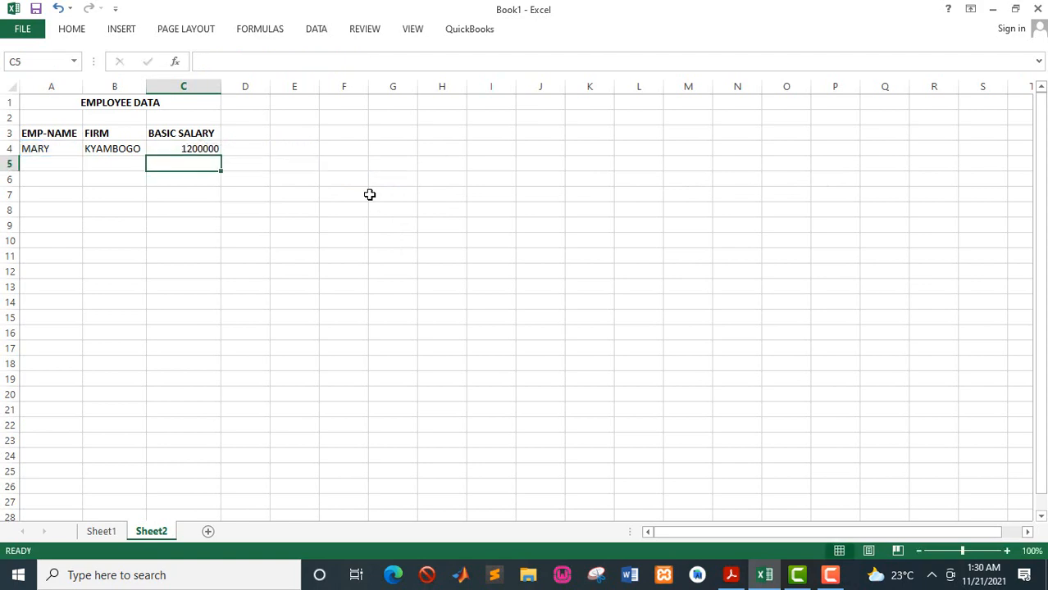
- Fill the FIRM formula in B4 and the BASIC SALARY formula in C4 down to row 18
{"action": "left_click", "coordinate": [129, 148]}
{"action": "left_click_drag", "start_coordinate": [148, 154], "coordinate": [152, 374]}
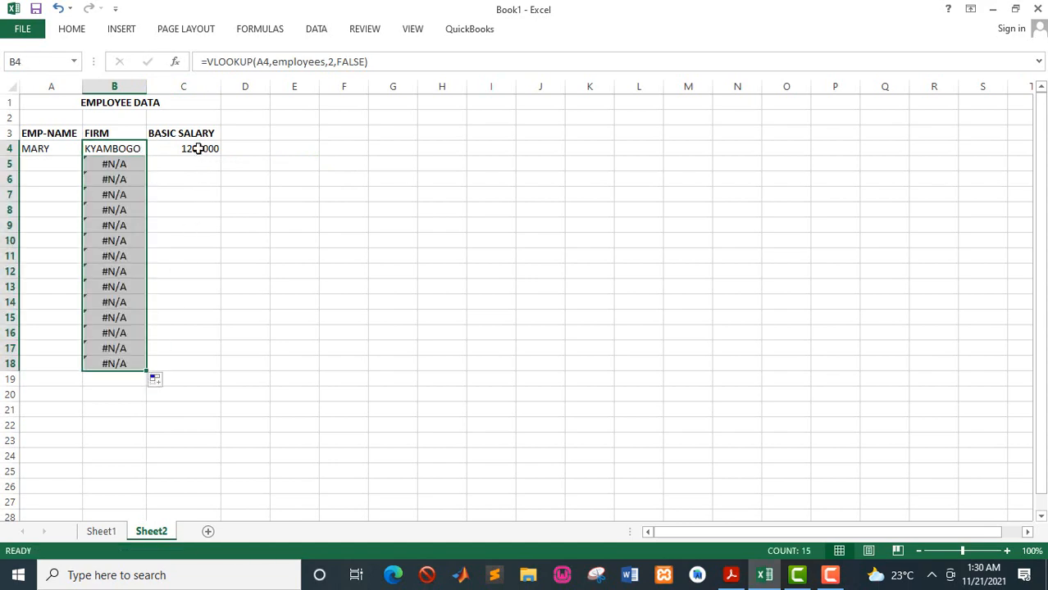
{"action": "left_click", "coordinate": [197, 149]}
{"action": "left_click_drag", "start_coordinate": [222, 155], "coordinate": [209, 375]}
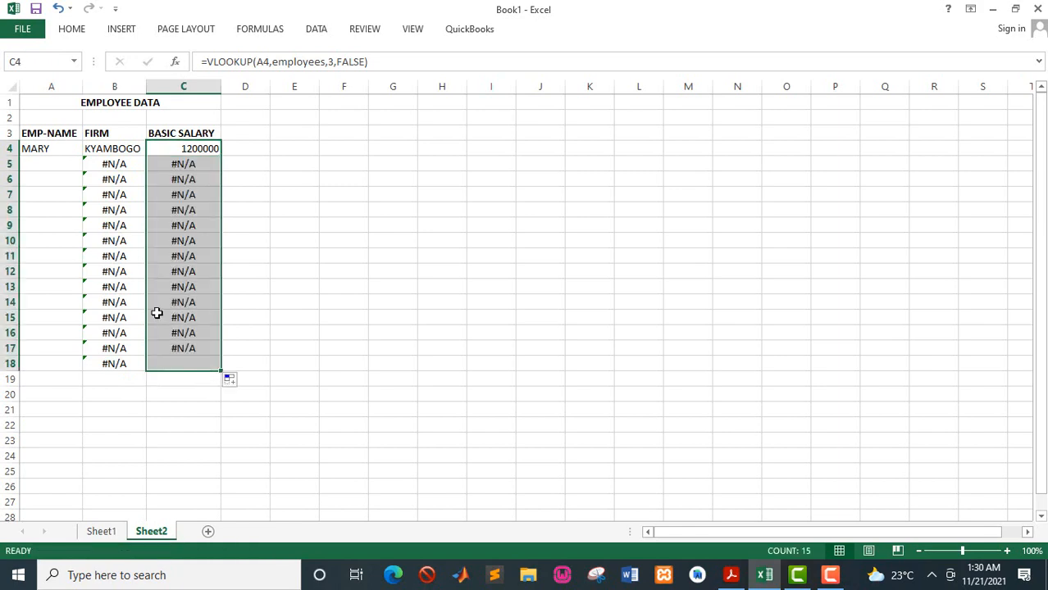
- Choose KASIM from the employee dropdown in A8
{"action": "left_click", "coordinate": [44, 207]}
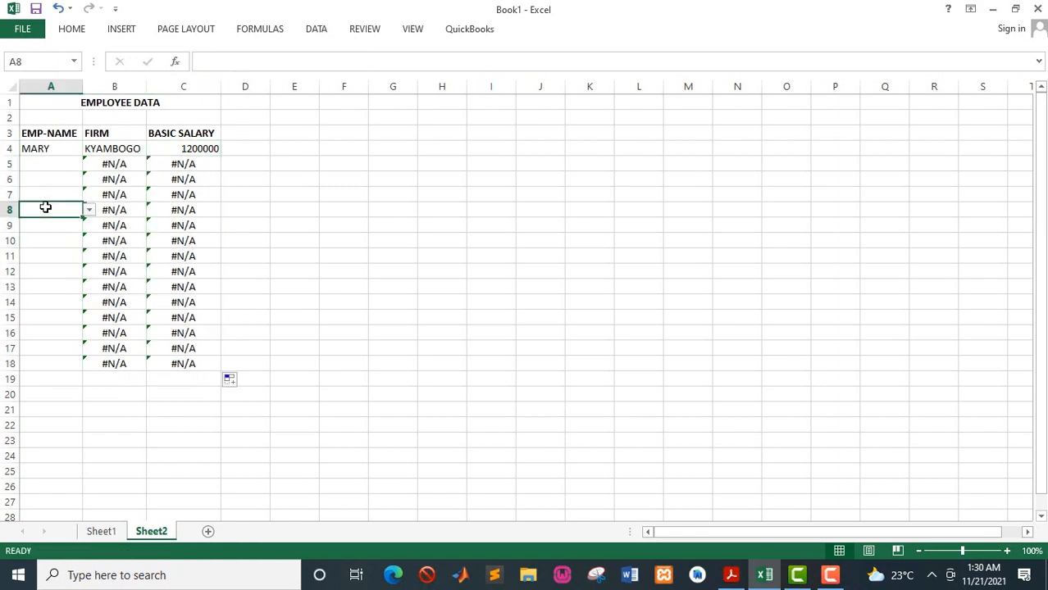
{"action": "left_click", "coordinate": [88, 210]}
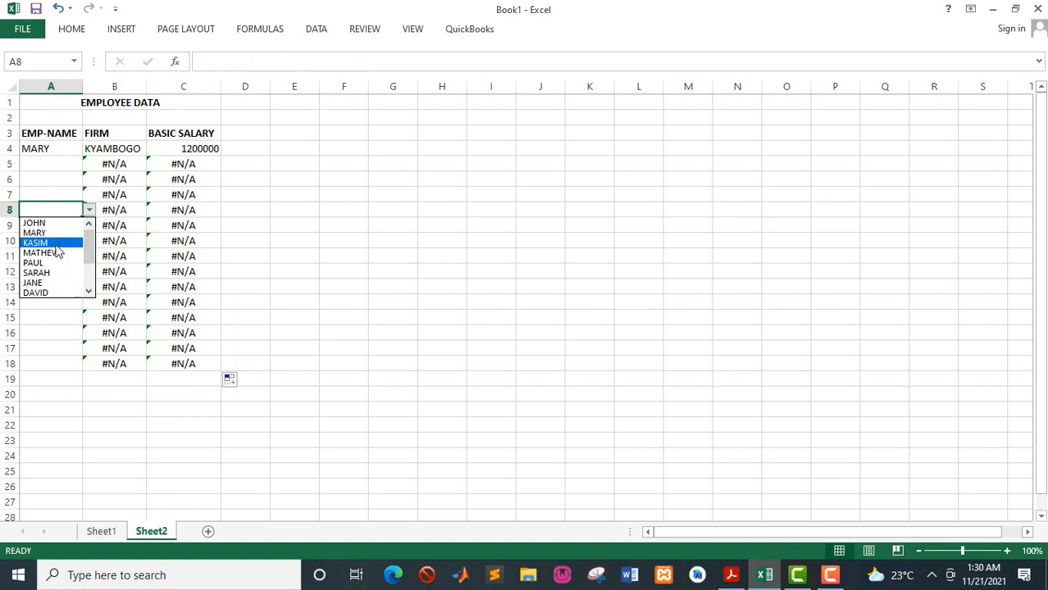
{"action": "left_click", "coordinate": [58, 248]}
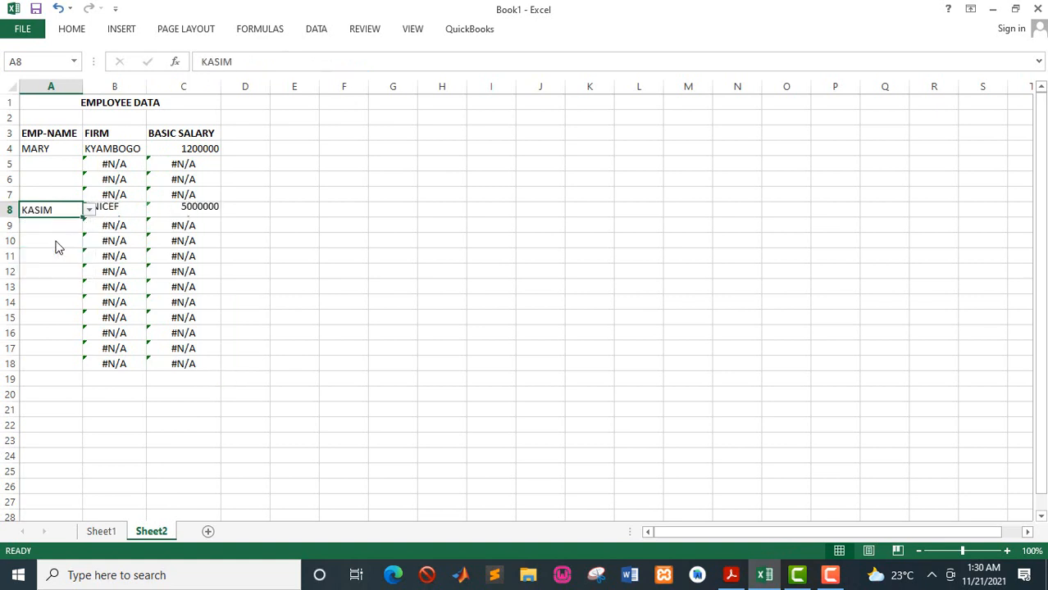
{"action": "left_click", "coordinate": [198, 189]}
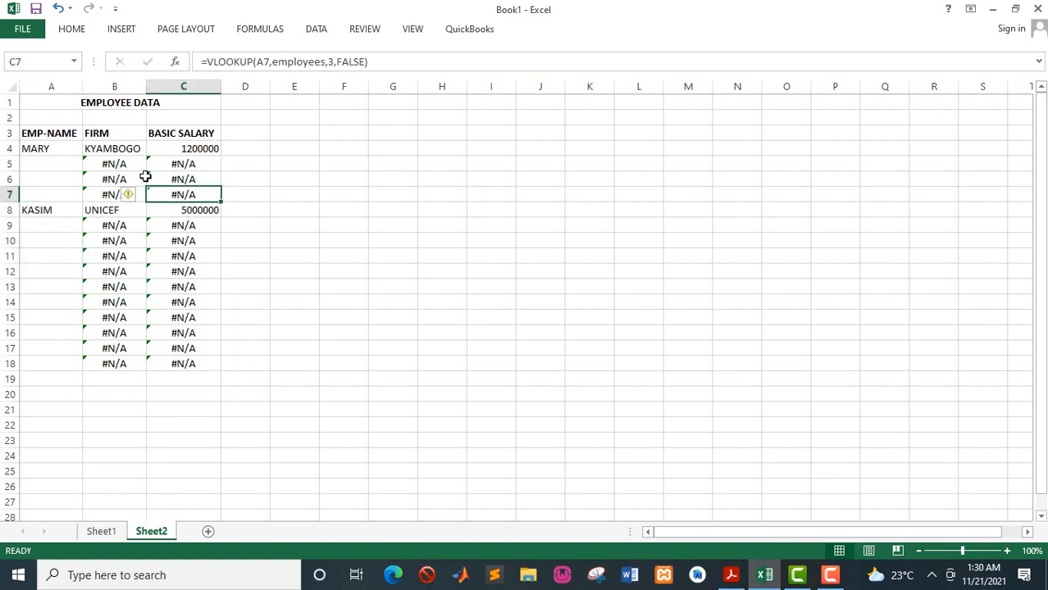
- Wrap the B4 formula as =IFERROR(VLOOKUP(A4,employees,2,FALSE),0) and fill it down to B18
{"action": "left_click", "coordinate": [118, 153]}
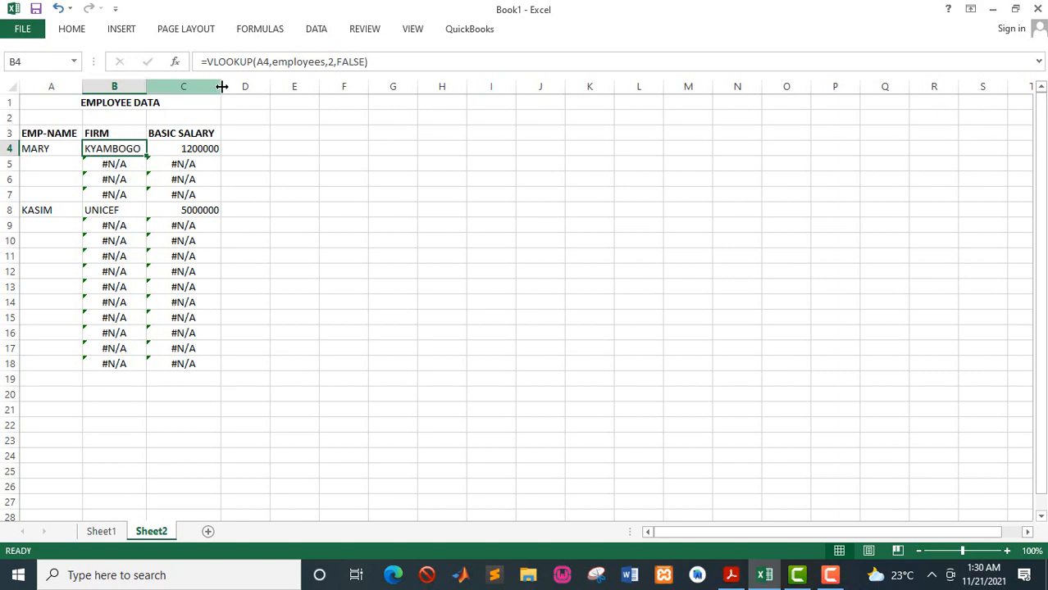
{"action": "left_click", "coordinate": [224, 62]}
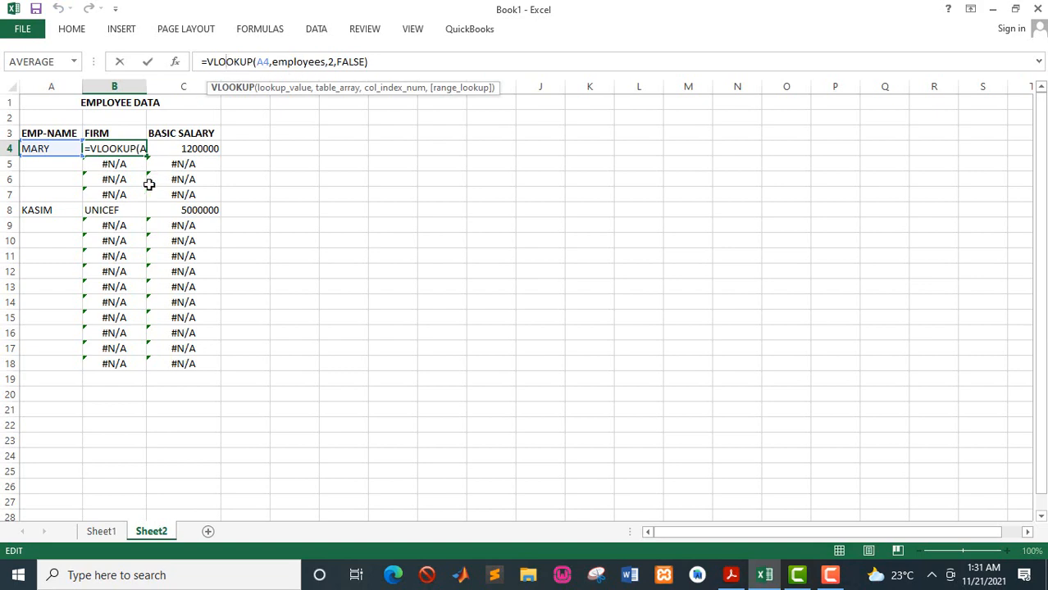
{"action": "left_click", "coordinate": [207, 64]}
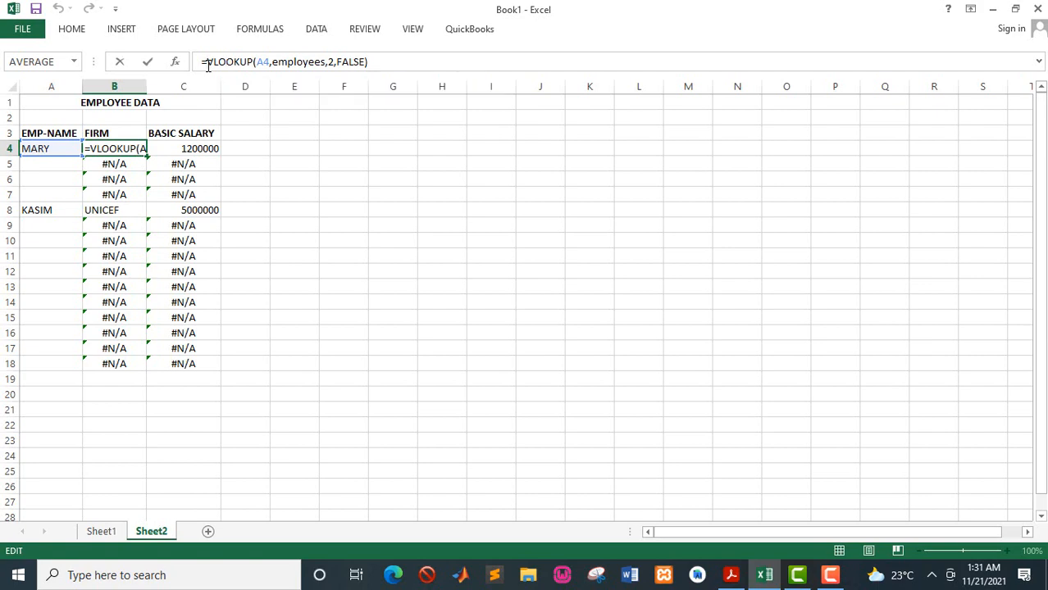
{"action": "type", "text": "if"}
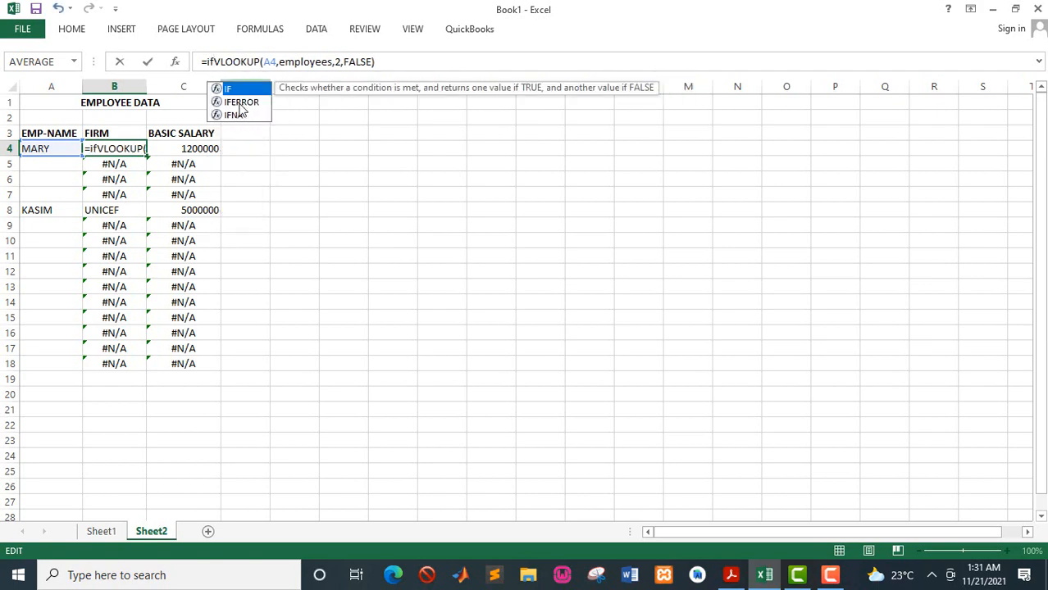
{"action": "double_click", "coordinate": [240, 102]}
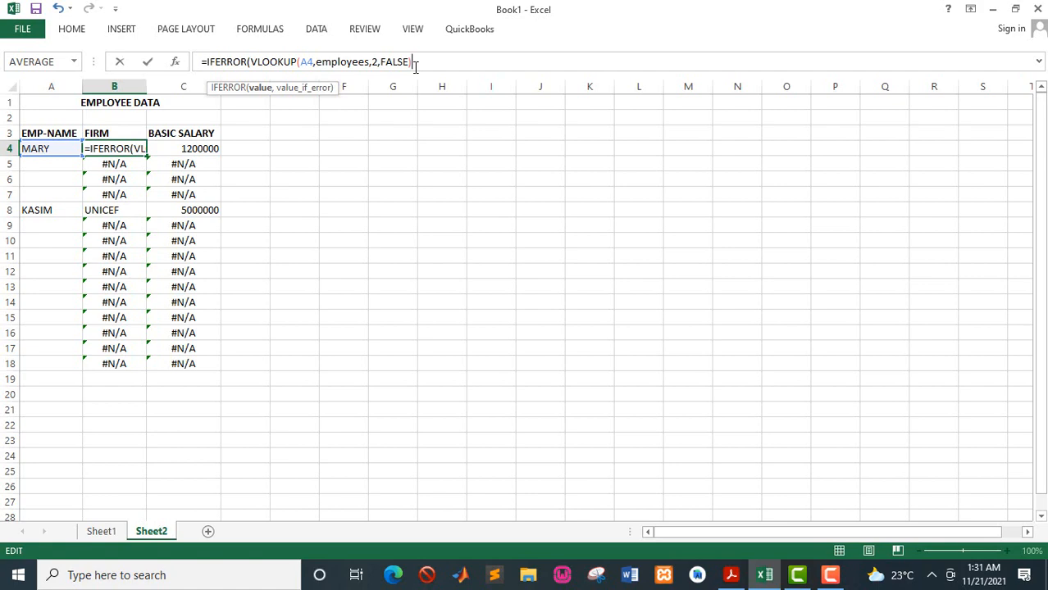
{"action": "type", "text": ",0"}
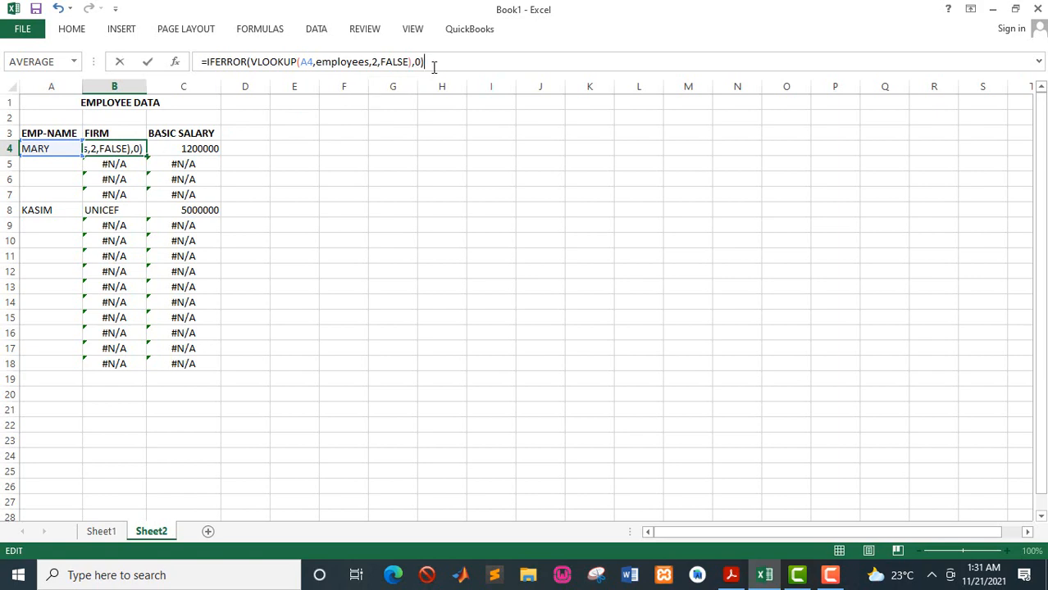
{"action": "key", "text": "Return"}
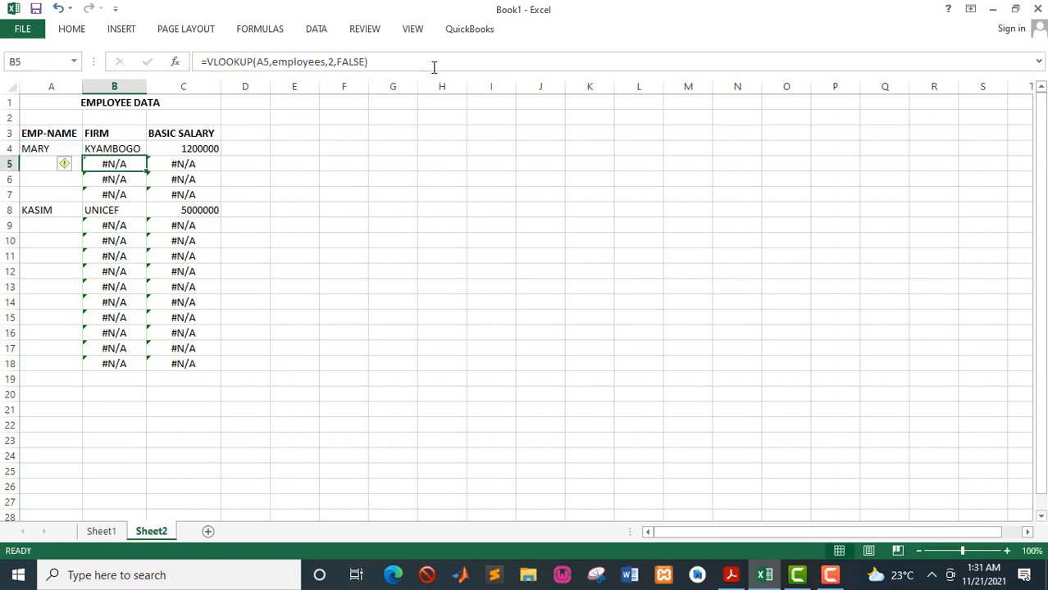
{"action": "left_click", "coordinate": [140, 149]}
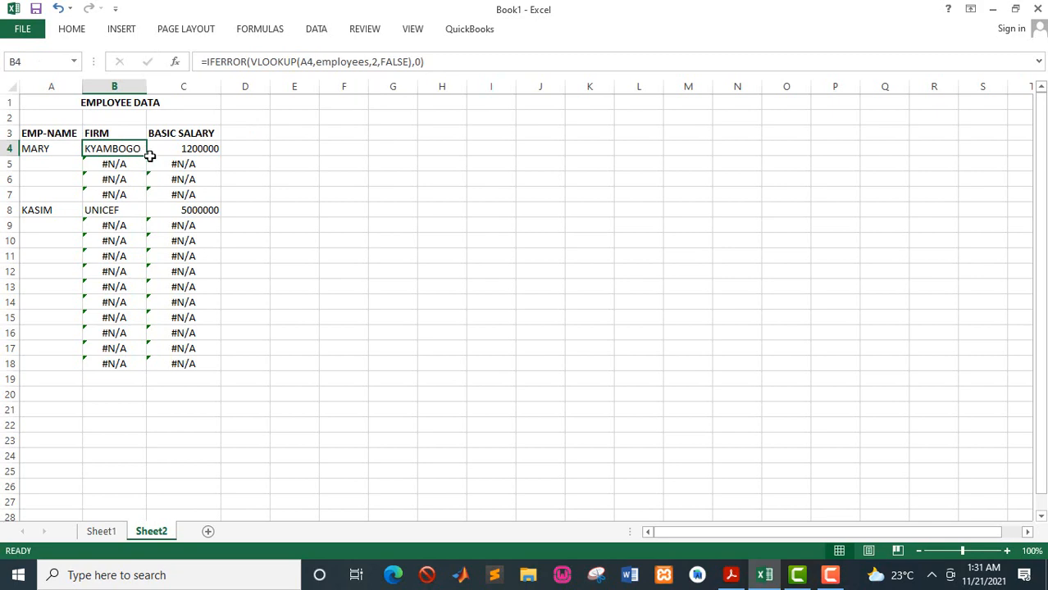
{"action": "left_click_drag", "start_coordinate": [147, 156], "coordinate": [133, 377]}
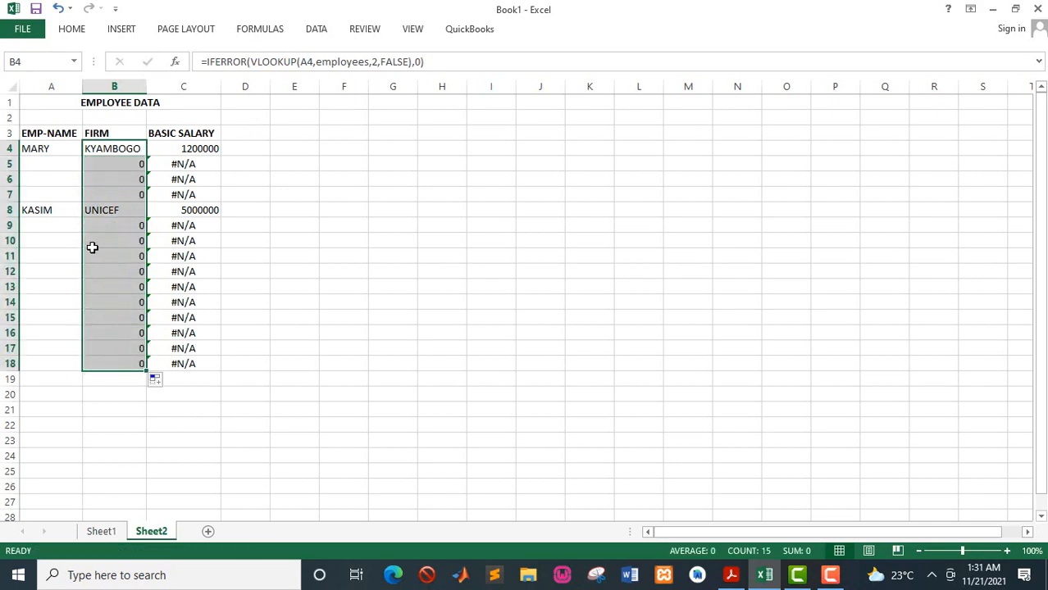
- Choose MATHEW from the employee dropdown in A6
{"action": "left_click", "coordinate": [53, 178]}
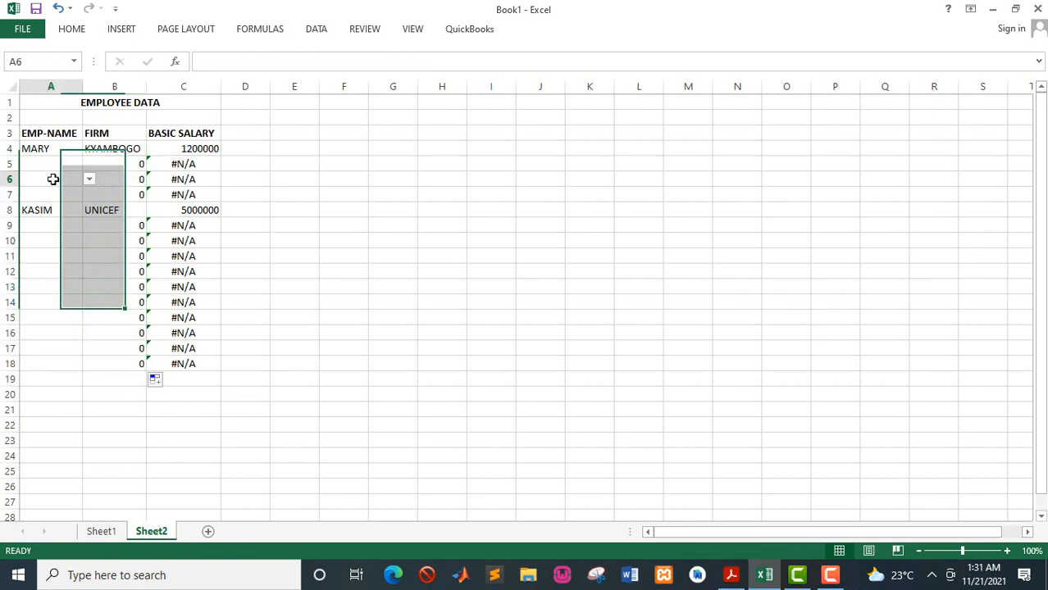
{"action": "left_click", "coordinate": [89, 180]}
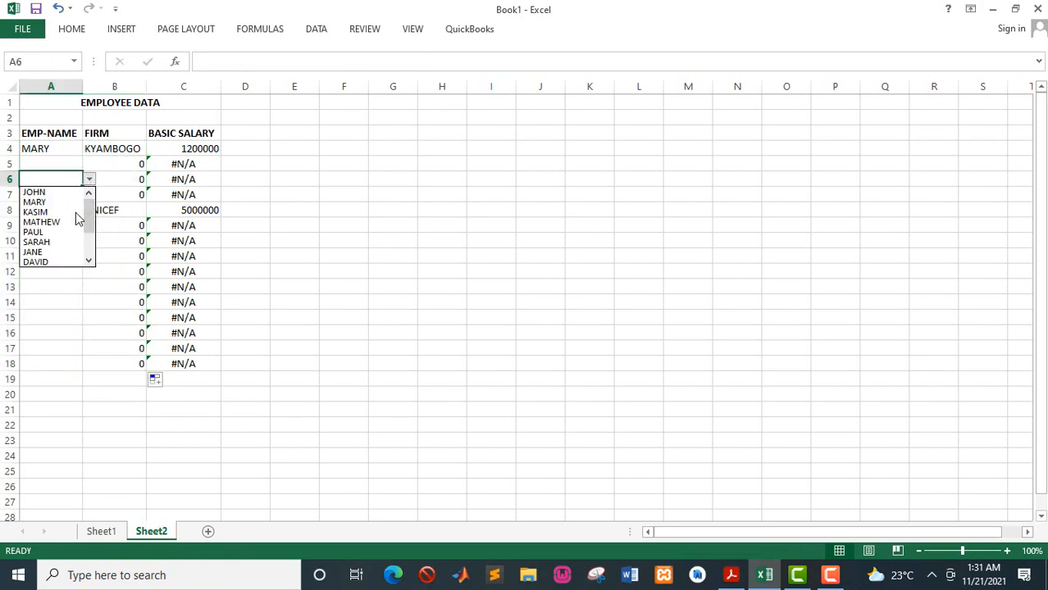
{"action": "left_click", "coordinate": [60, 223]}
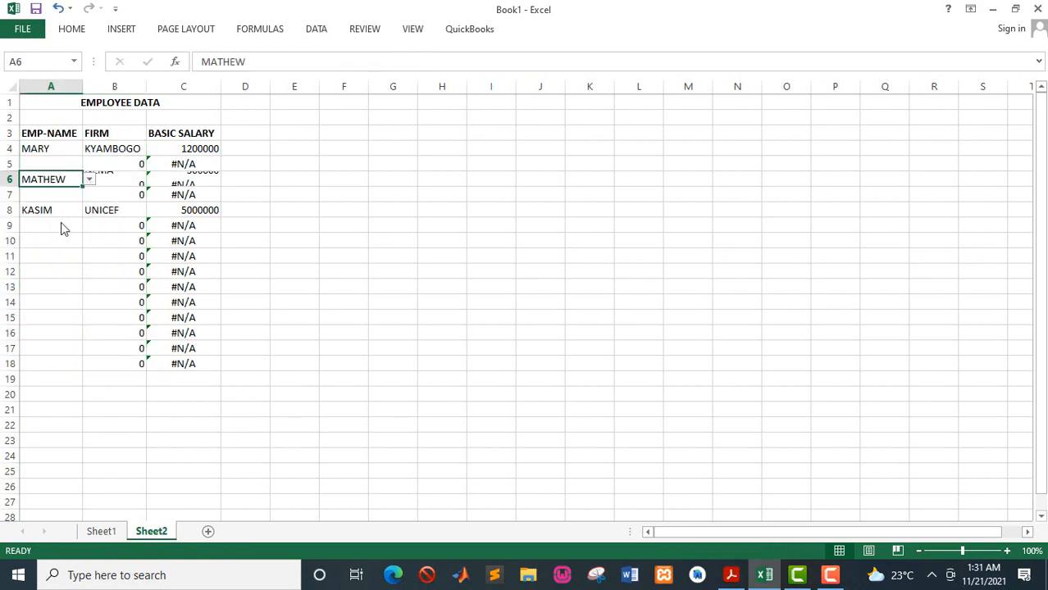
- Wrap the C4 formula as =IFERROR(VLOOKUP(A4,employees,3,FALSE),0) and fill it down to C18
{"action": "left_click", "coordinate": [197, 148]}
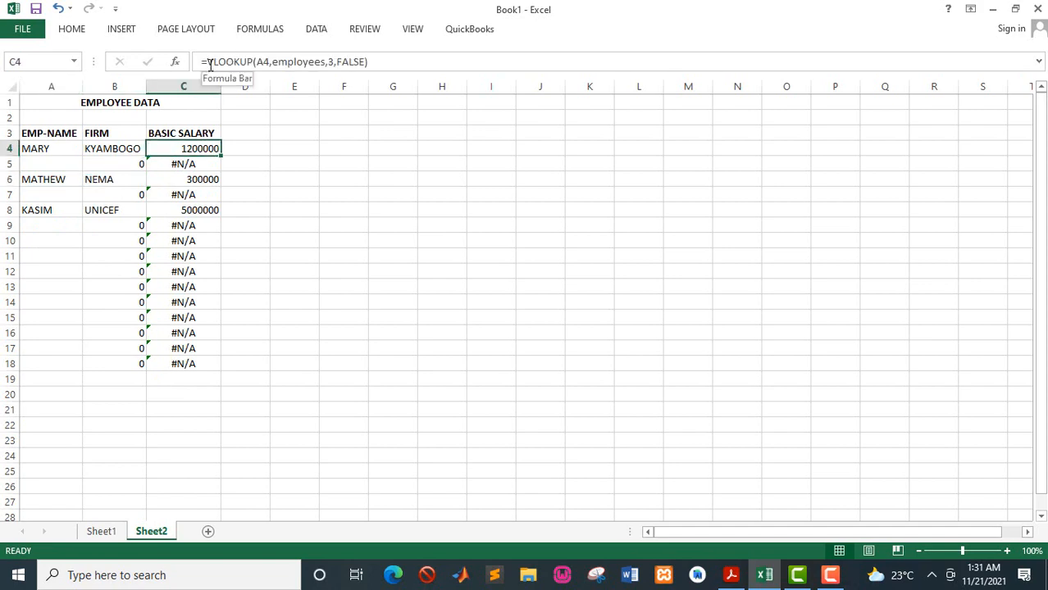
{"action": "left_click", "coordinate": [210, 64]}
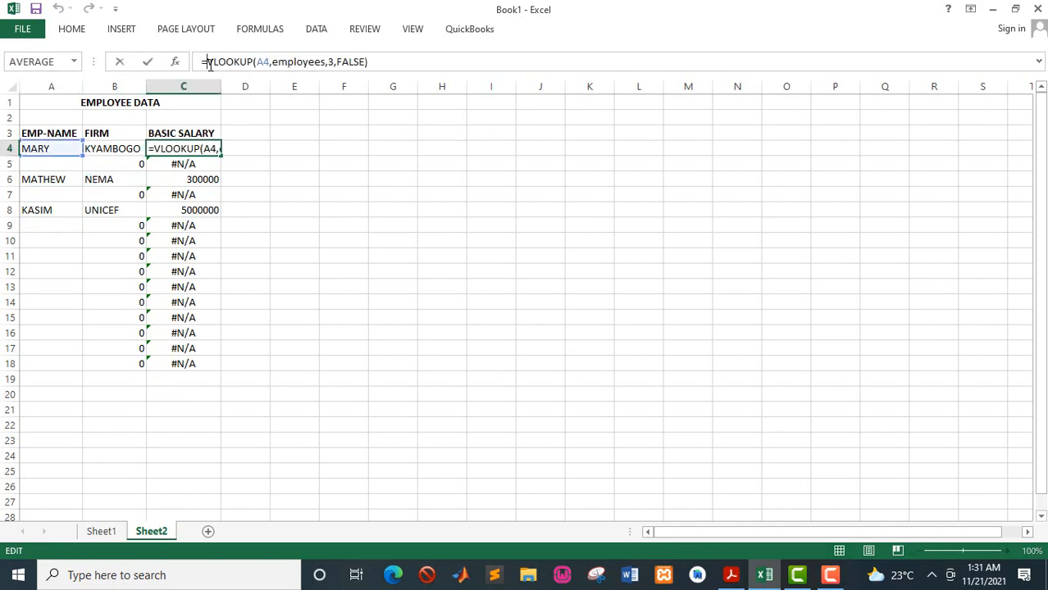
{"action": "type", "text": "if"}
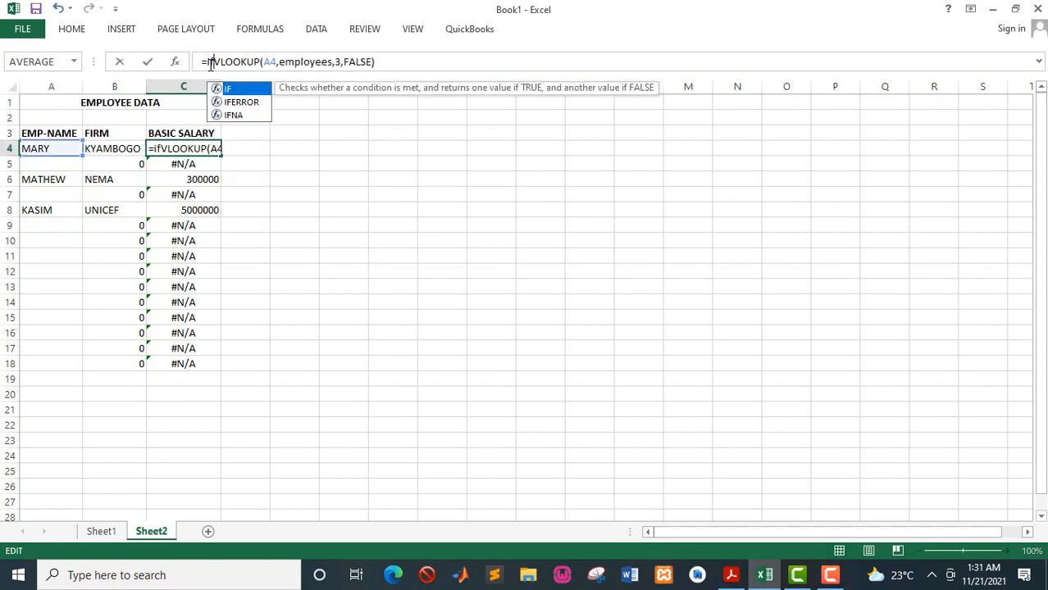
{"action": "double_click", "coordinate": [230, 104]}
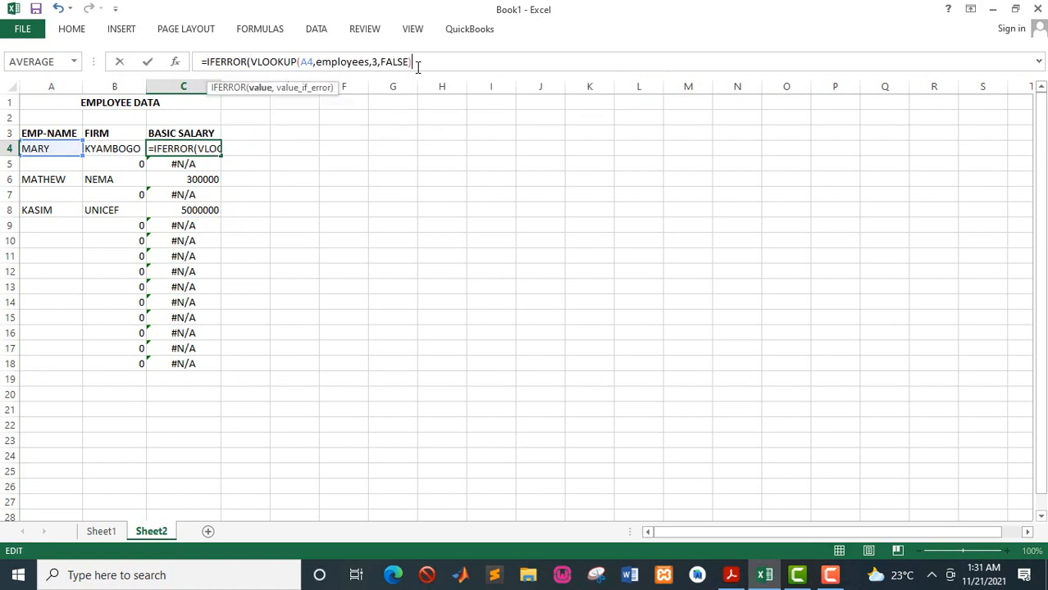
{"action": "type", "text": ",0"}
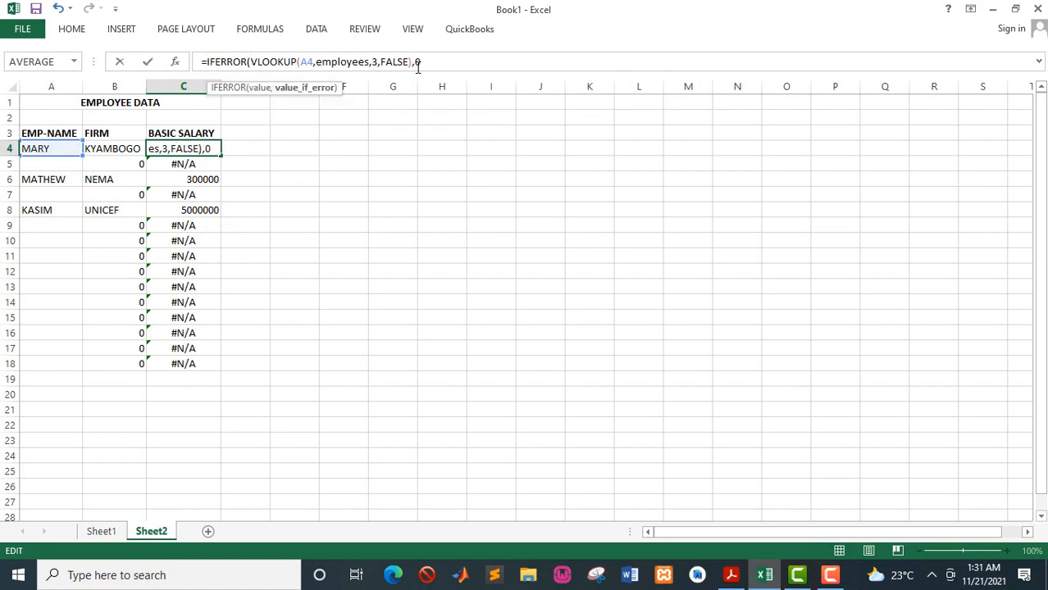
{"action": "key", "text": "Return"}
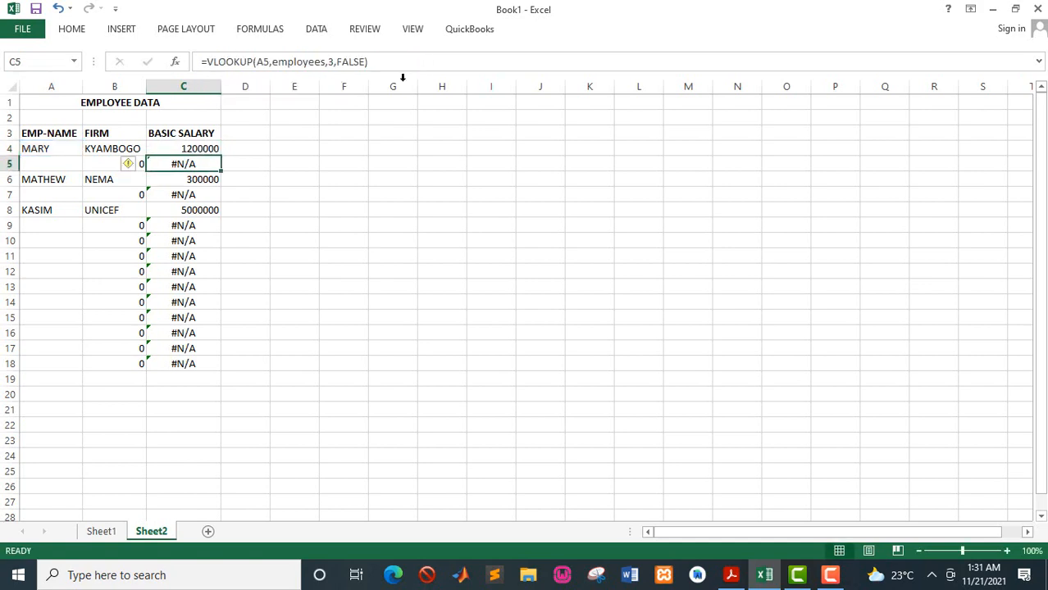
{"action": "left_click", "coordinate": [195, 147]}
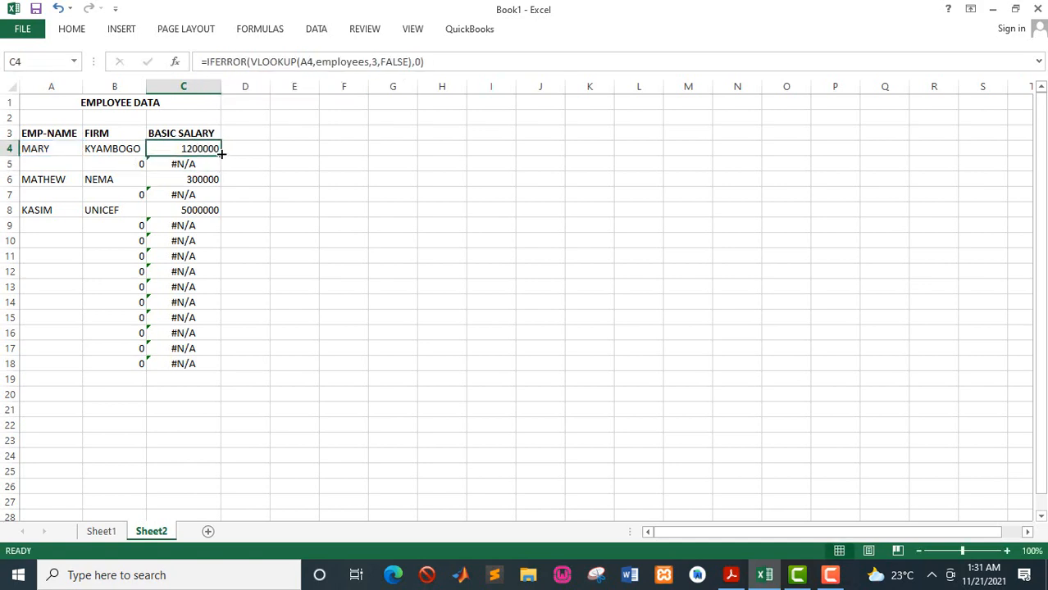
{"action": "left_click_drag", "start_coordinate": [220, 153], "coordinate": [215, 371]}
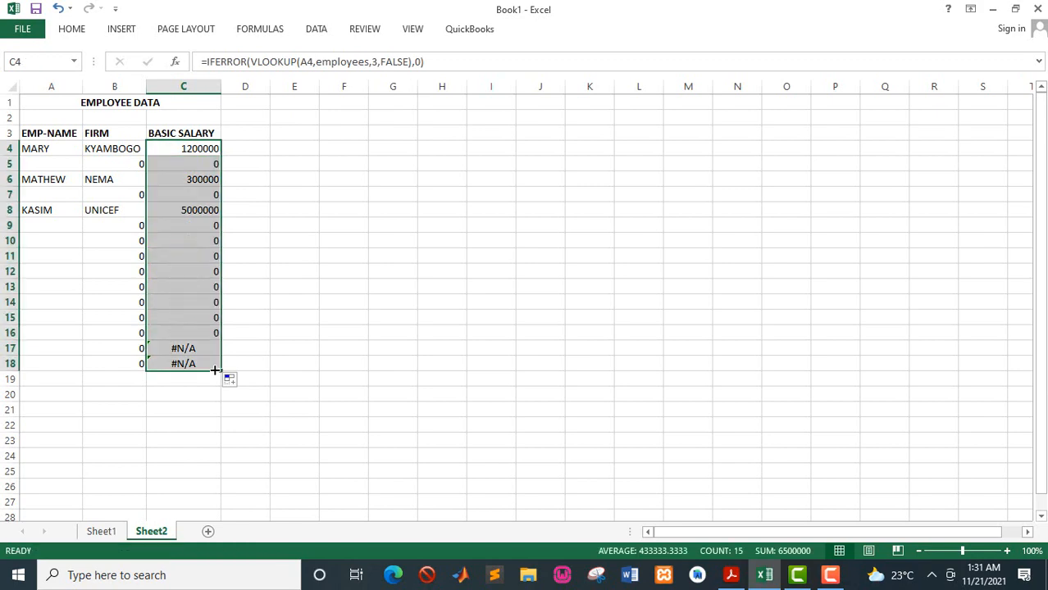
- Check the IFERROR formula in B4 and re-read the task list in the PDF guide
{"action": "left_click", "coordinate": [108, 150]}
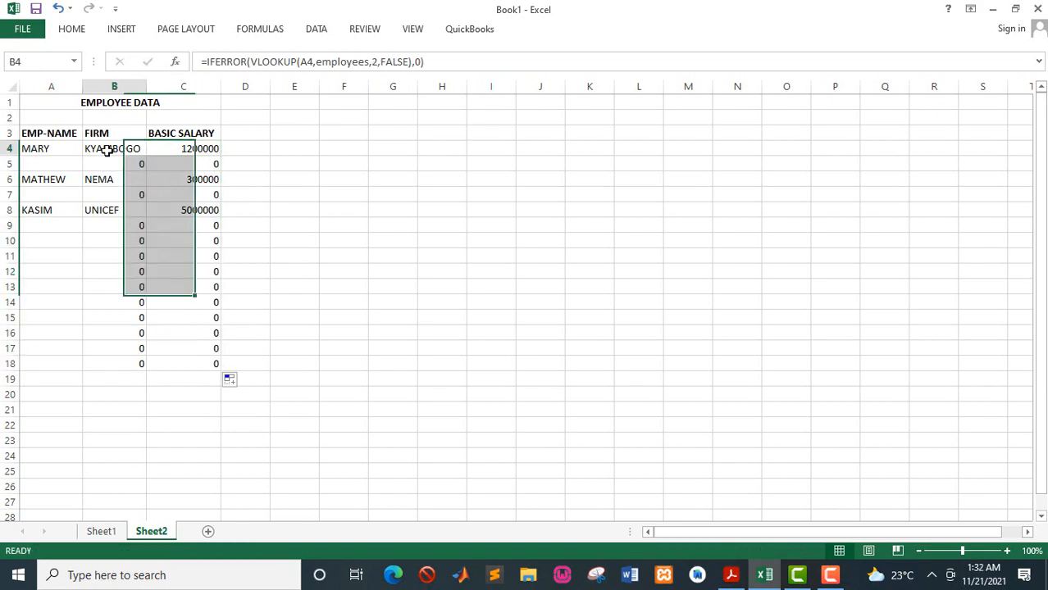
{"action": "left_click", "coordinate": [258, 61]}
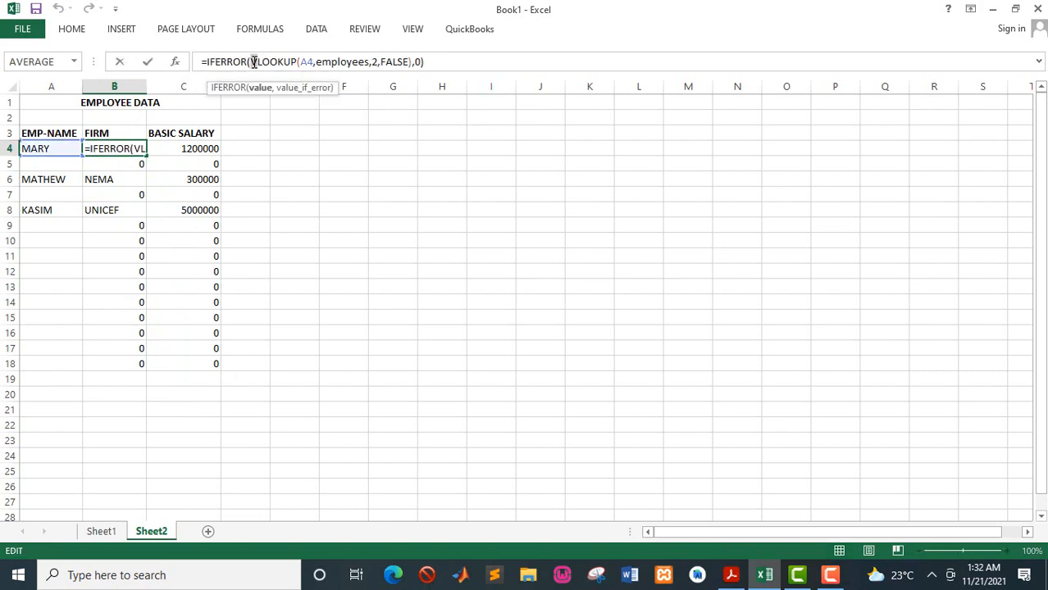
{"action": "left_click", "coordinate": [427, 63]}
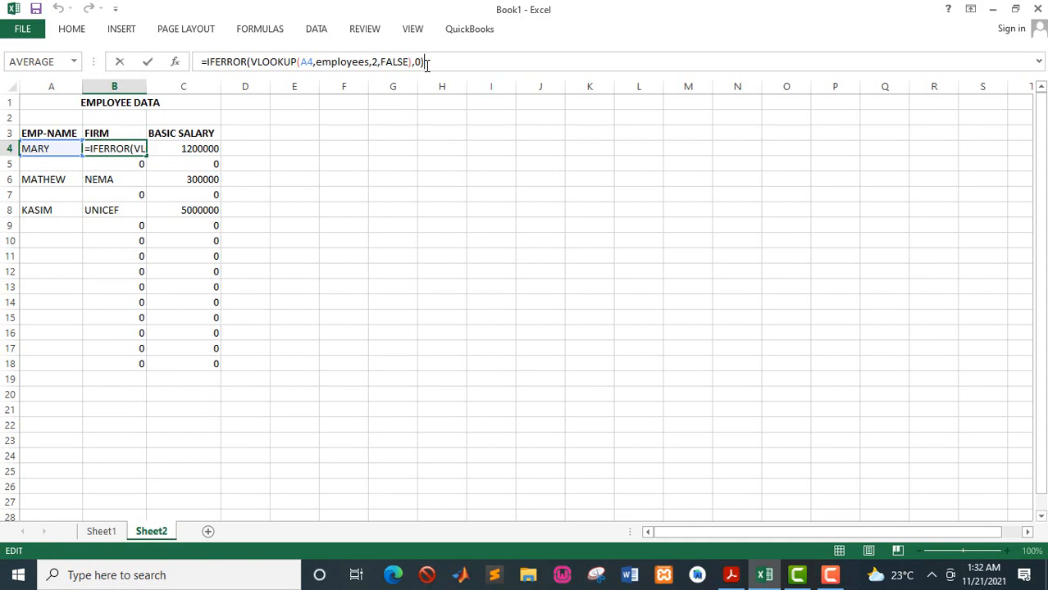
{"action": "key", "text": "Return"}
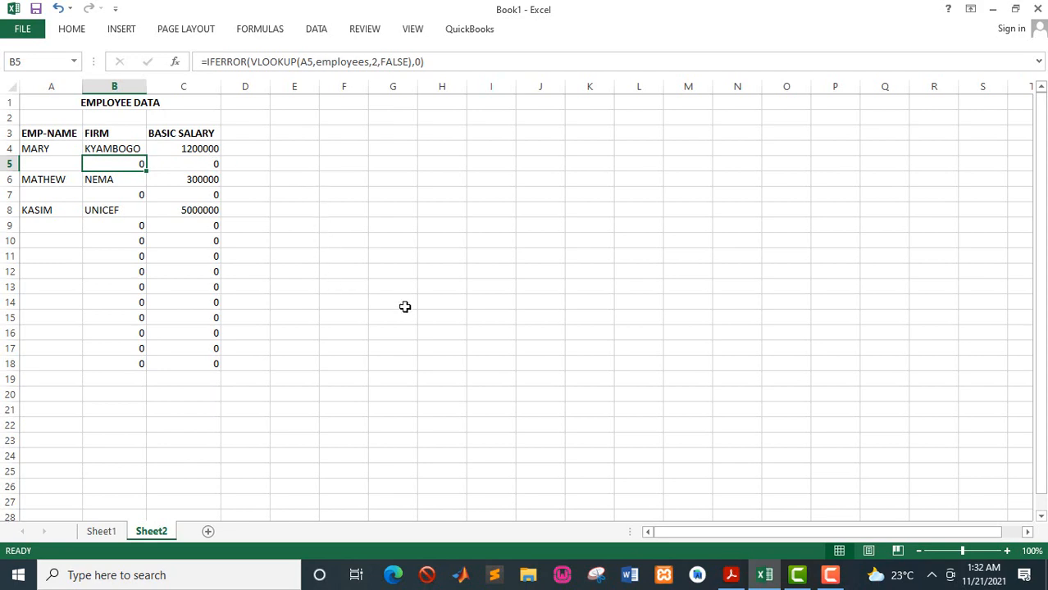
{"action": "left_click", "coordinate": [730, 575]}
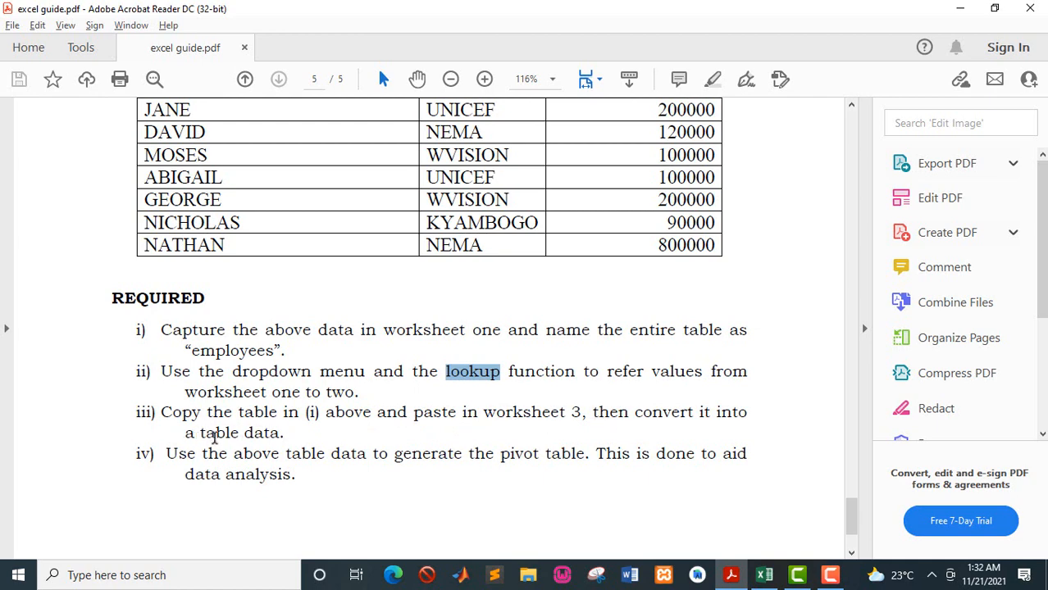
{"action": "left_click", "coordinate": [766, 576]}
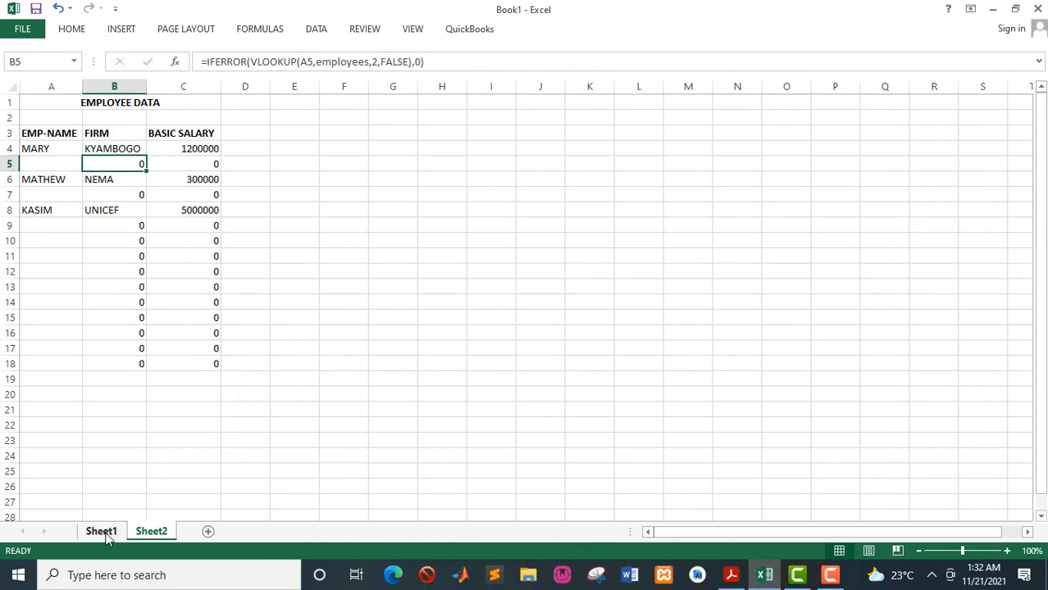
- Copy the employee table A3:C16 from Sheet1 into A3 of a new Sheet3 and autofit its columns
{"action": "left_click", "coordinate": [105, 535]}
{"action": "left_click", "coordinate": [49, 144]}
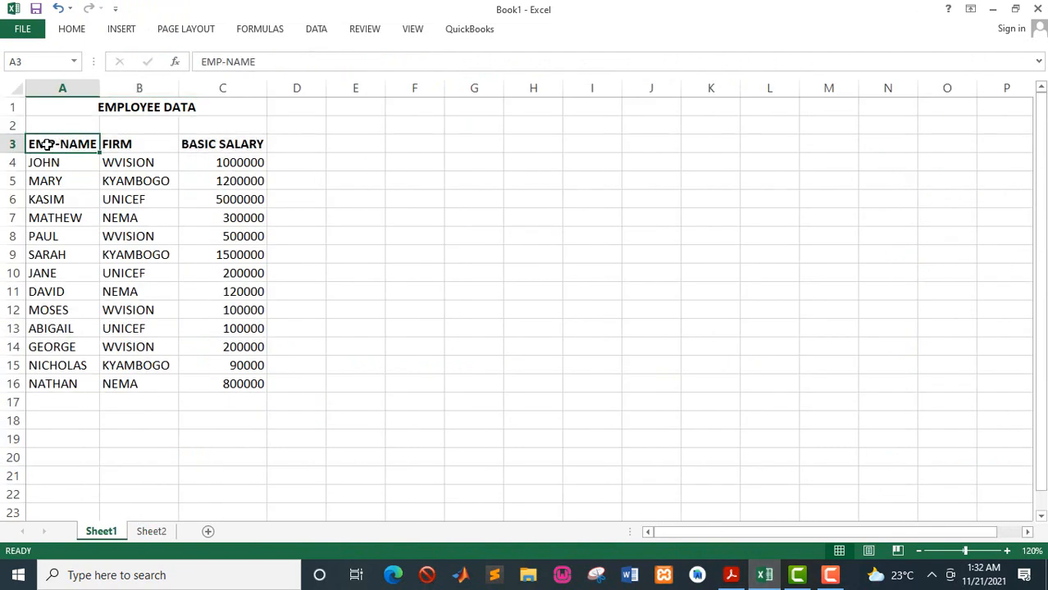
{"action": "left_click_drag", "start_coordinate": [48, 144], "coordinate": [257, 383]}
{"action": "key", "text": "ctrl+c"}
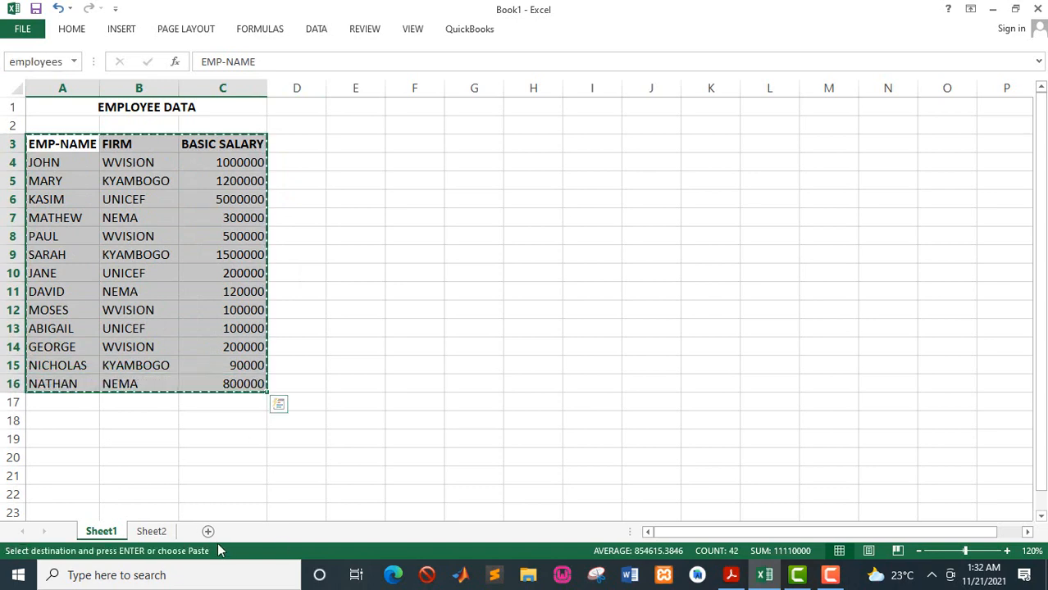
{"action": "left_click", "coordinate": [207, 532]}
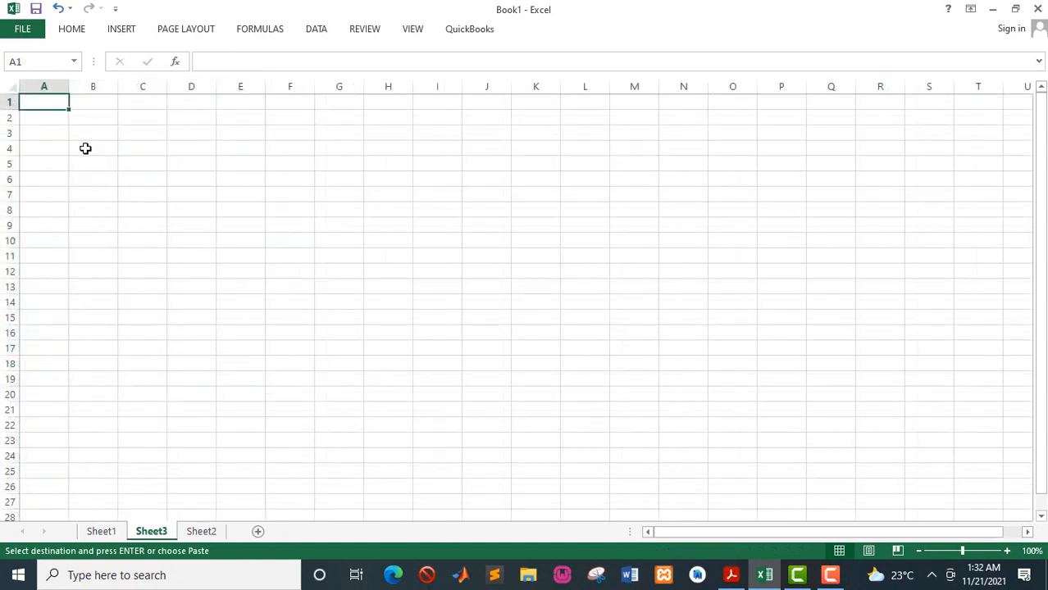
{"action": "left_click", "coordinate": [57, 137]}
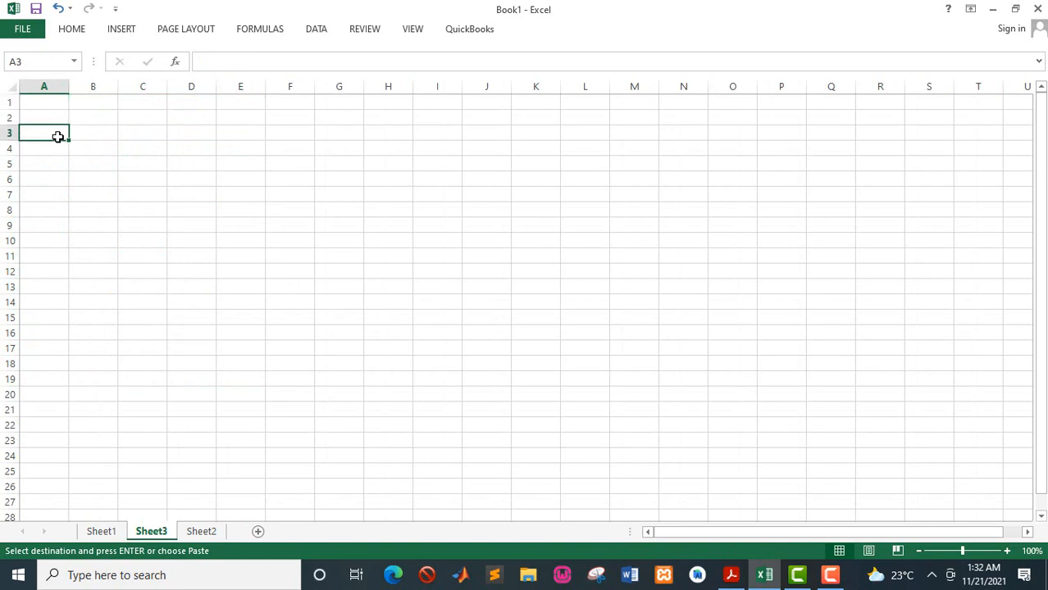
{"action": "key", "text": "ctrl+v"}
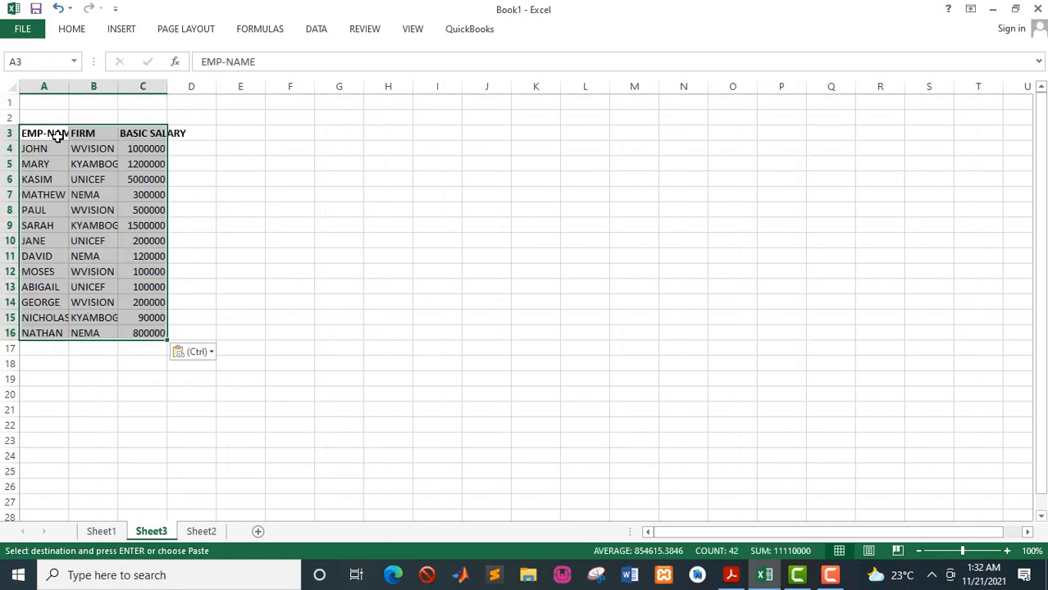
{"action": "double_click", "coordinate": [164, 87]}
{"action": "double_click", "coordinate": [118, 86]}
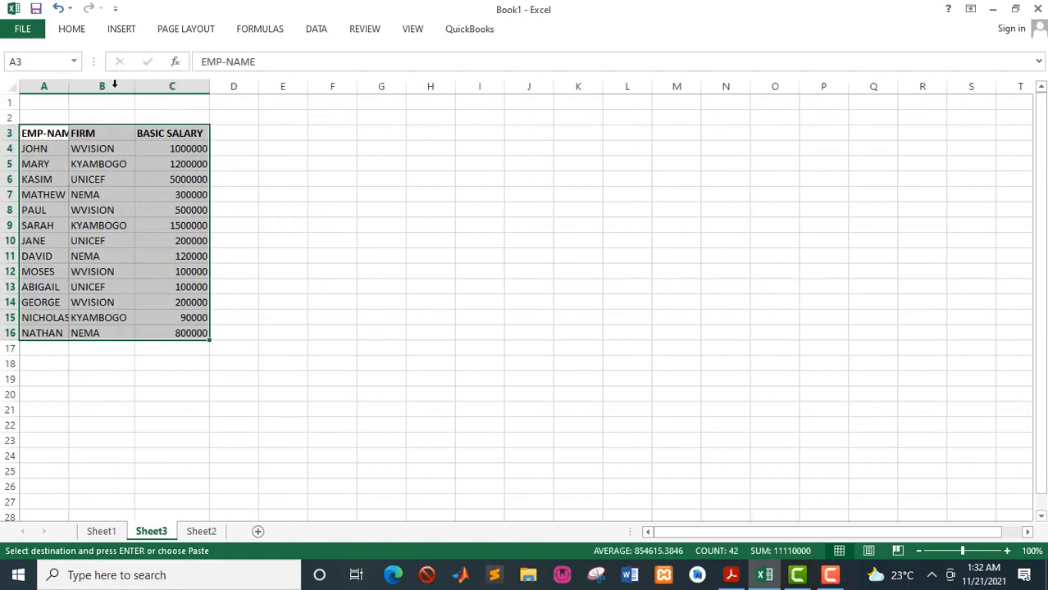
{"action": "double_click", "coordinate": [73, 87]}
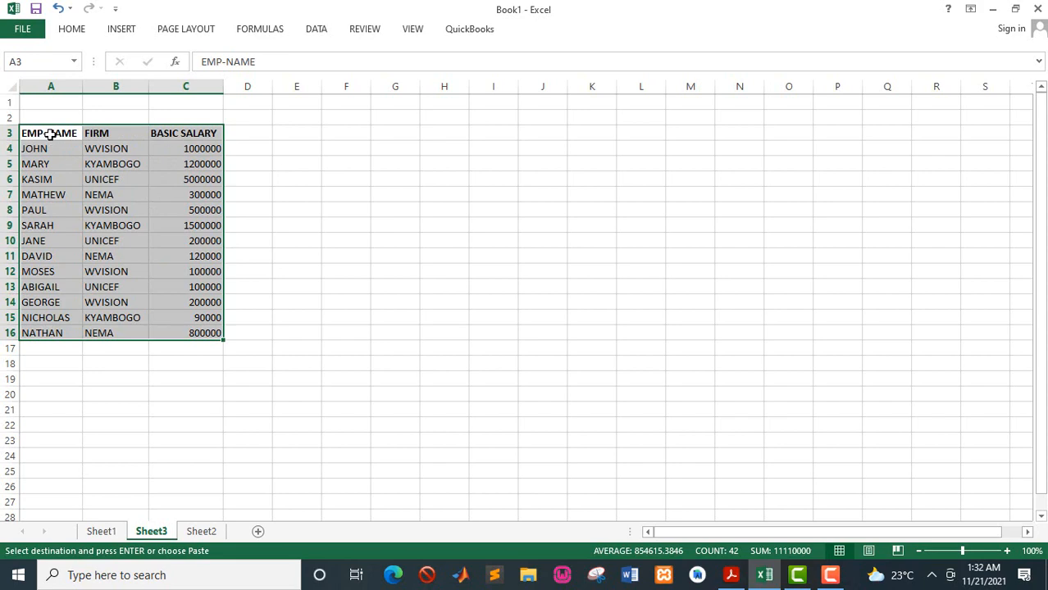
- Convert the pasted range A3:C16 on Sheet3 into a table with headers
{"action": "left_click_drag", "start_coordinate": [49, 134], "coordinate": [215, 331]}
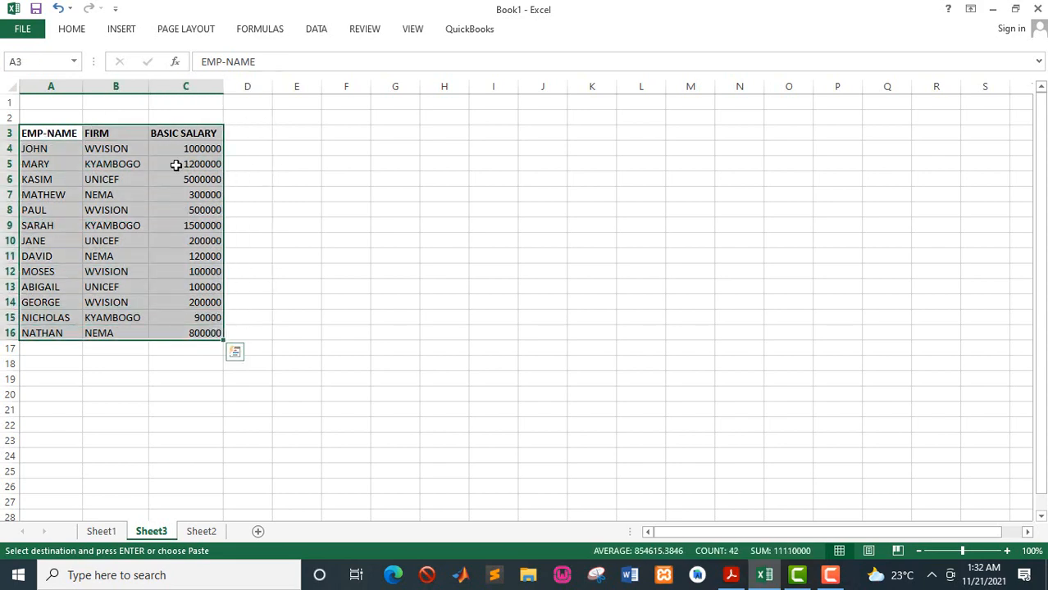
{"action": "left_click", "coordinate": [125, 33]}
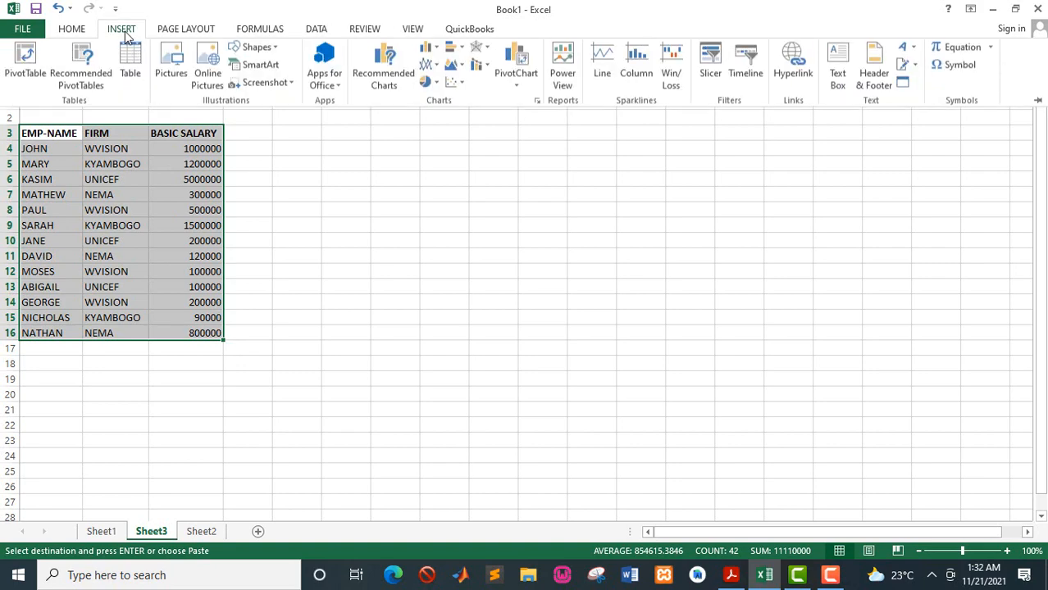
{"action": "left_click", "coordinate": [131, 65]}
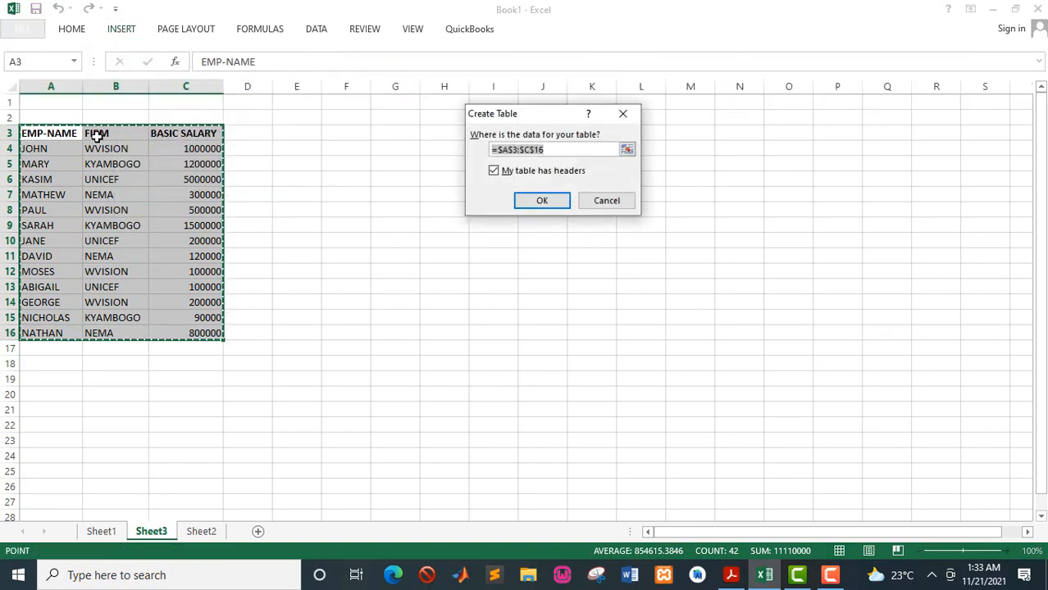
{"action": "left_click", "coordinate": [542, 201]}
{"action": "left_click", "coordinate": [152, 197]}
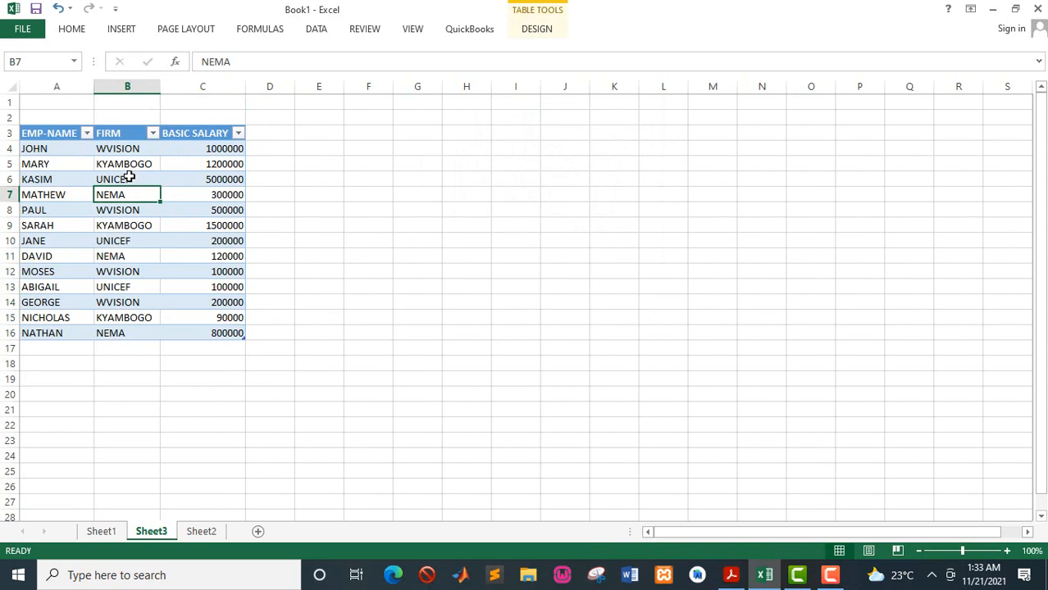
- Filter the table's FIRM column to show only KYAMBOGO
{"action": "left_click", "coordinate": [101, 531]}
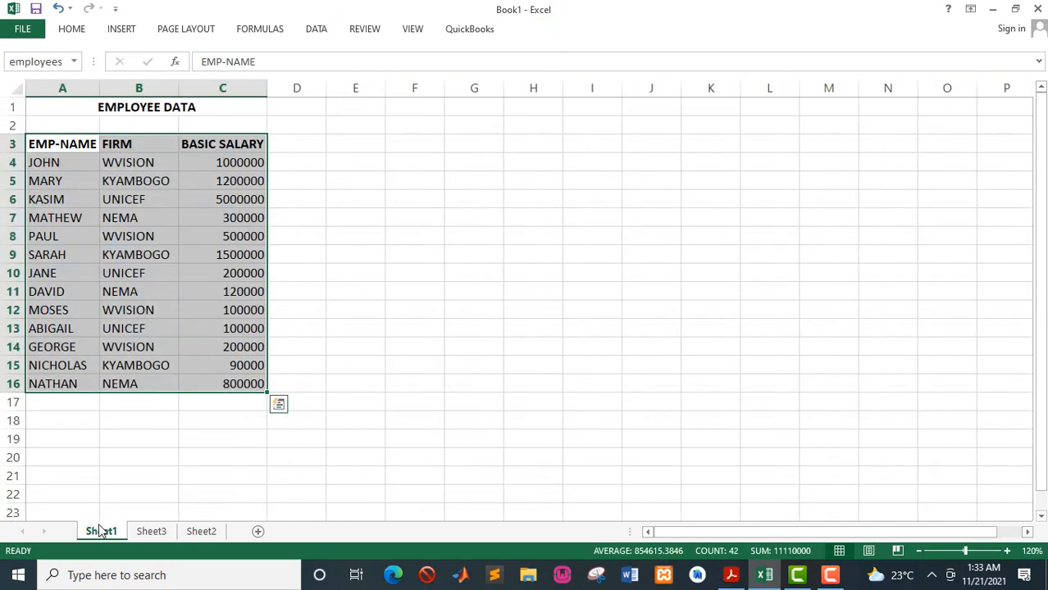
{"action": "left_click", "coordinate": [151, 532]}
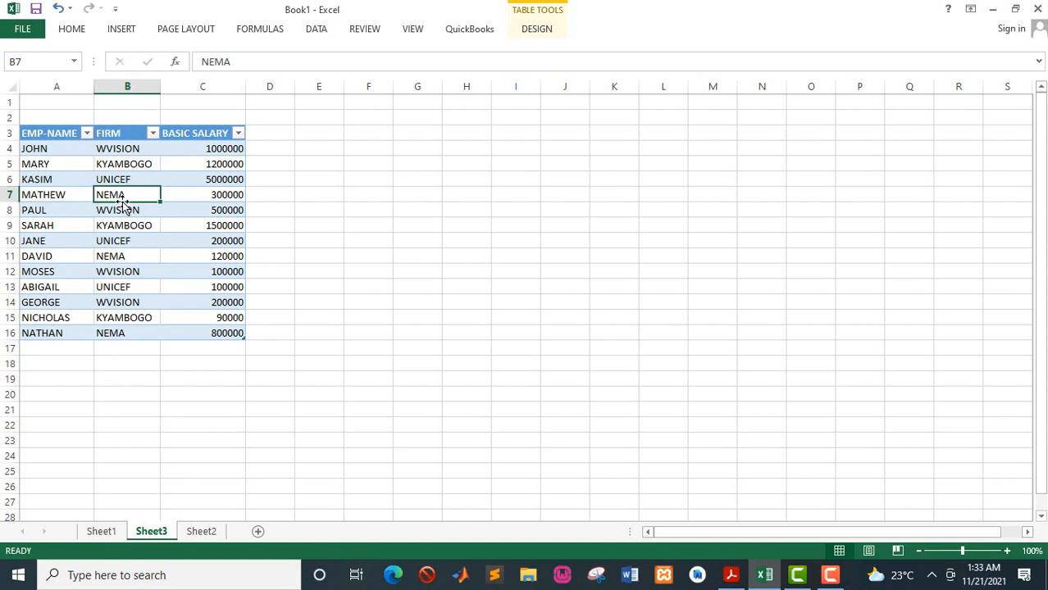
{"action": "left_click", "coordinate": [154, 134]}
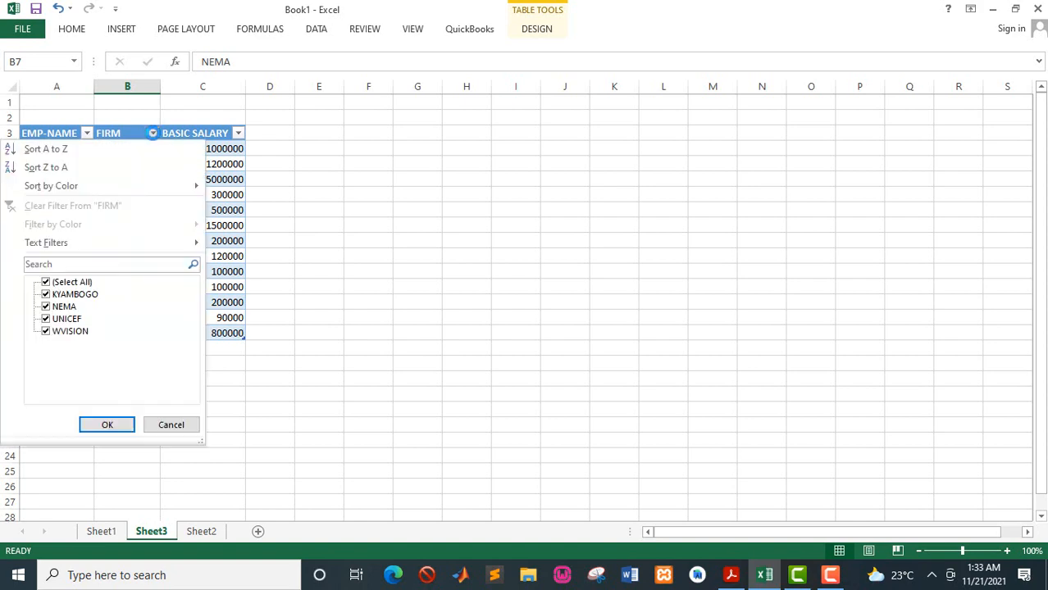
{"action": "left_click", "coordinate": [46, 283]}
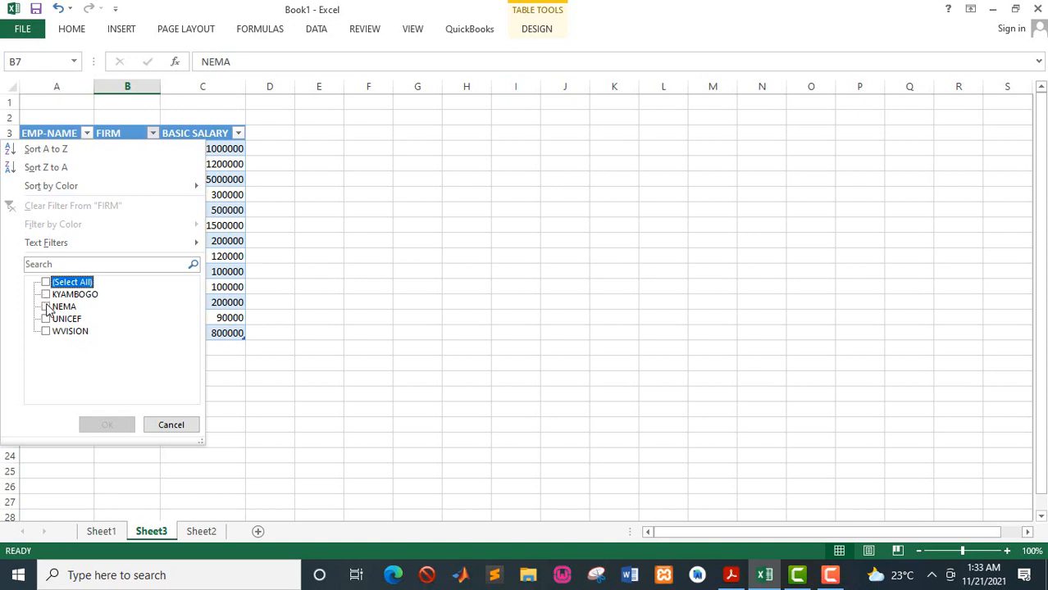
{"action": "left_click", "coordinate": [46, 295]}
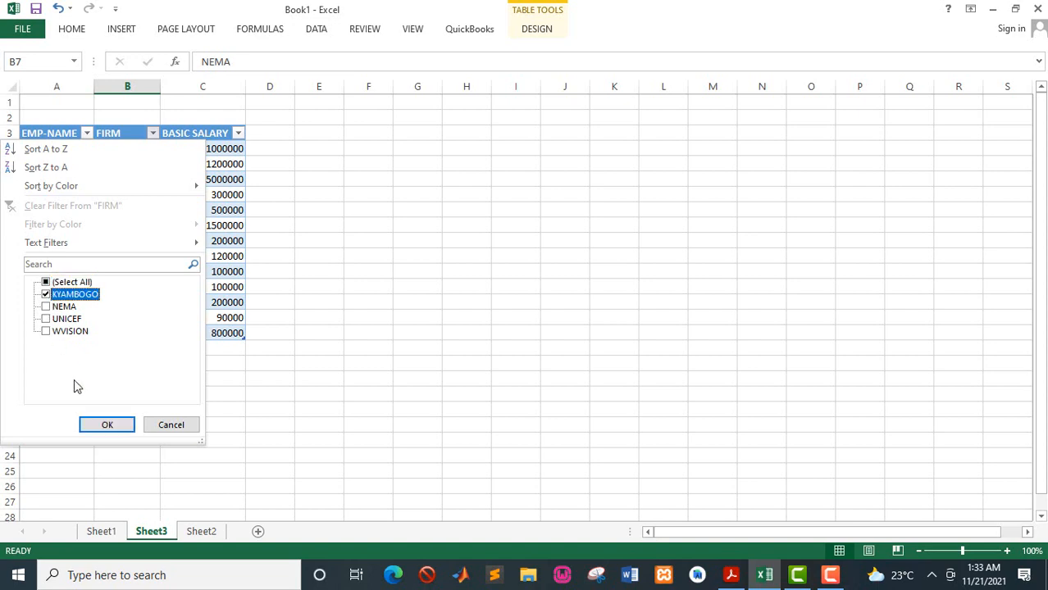
{"action": "left_click", "coordinate": [107, 426]}
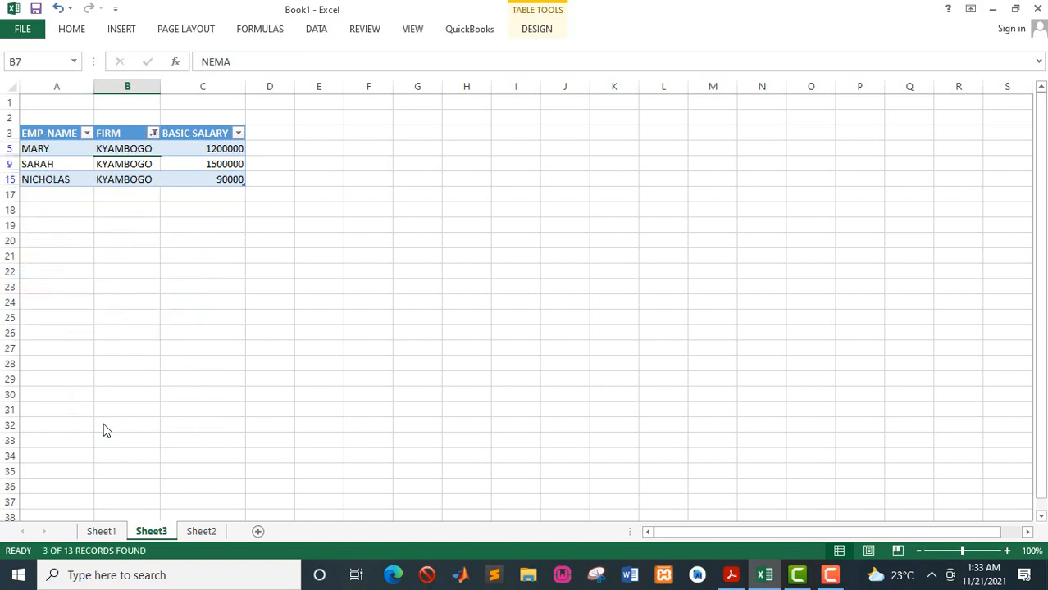
- Reselect all firms in the FIRM column filter
{"action": "left_click", "coordinate": [153, 134]}
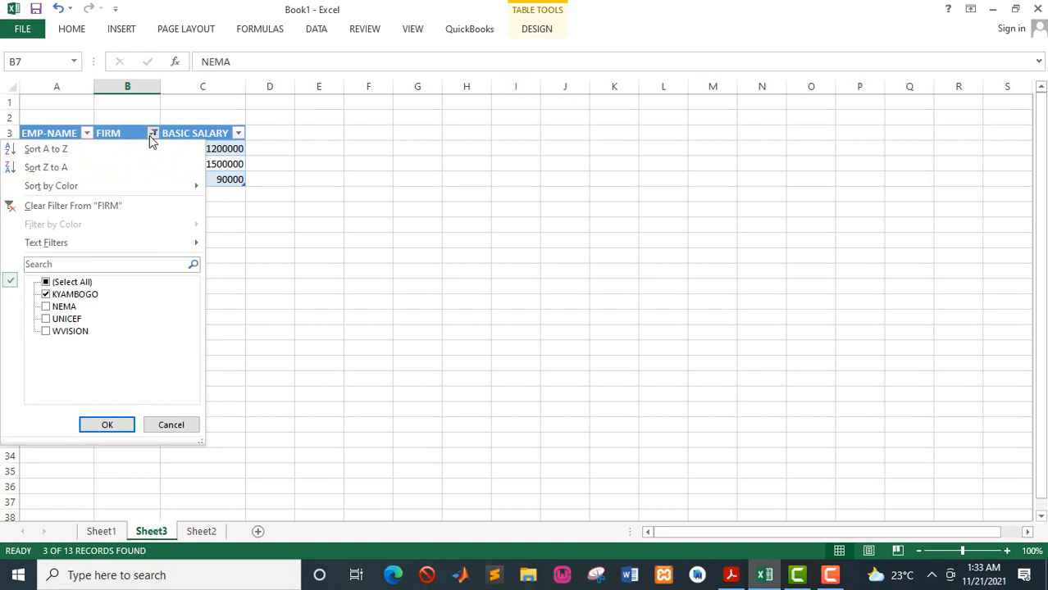
{"action": "left_click", "coordinate": [46, 283]}
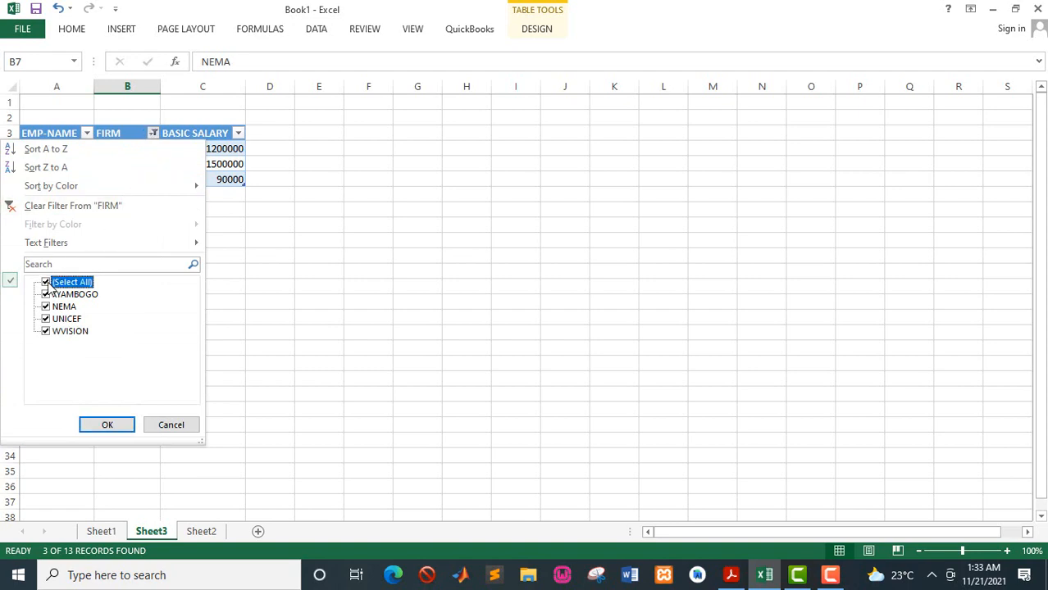
{"action": "left_click", "coordinate": [104, 425]}
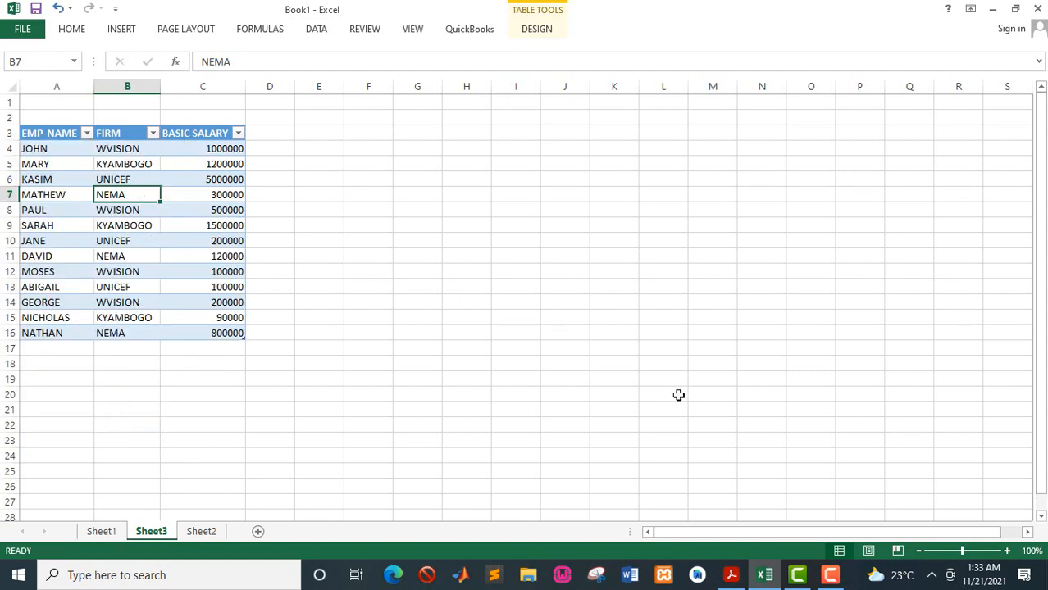
- Switch to the PDF guide to read the next required task
{"action": "left_click", "coordinate": [732, 575]}
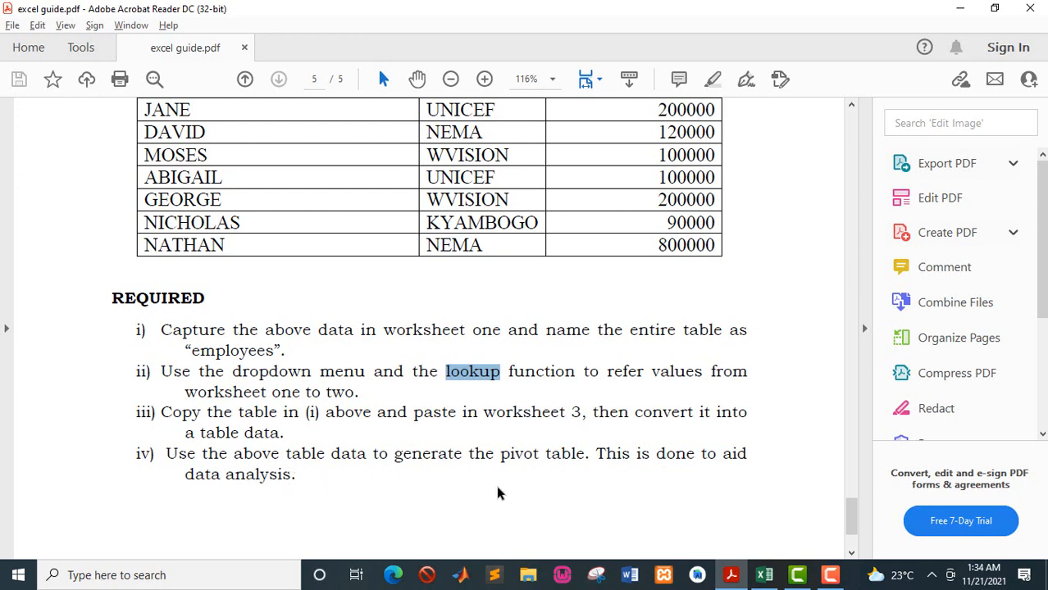
- Switch back to Excel and create a PivotTable from the Sheet3 table on a new worksheet
{"action": "left_click", "coordinate": [764, 576]}
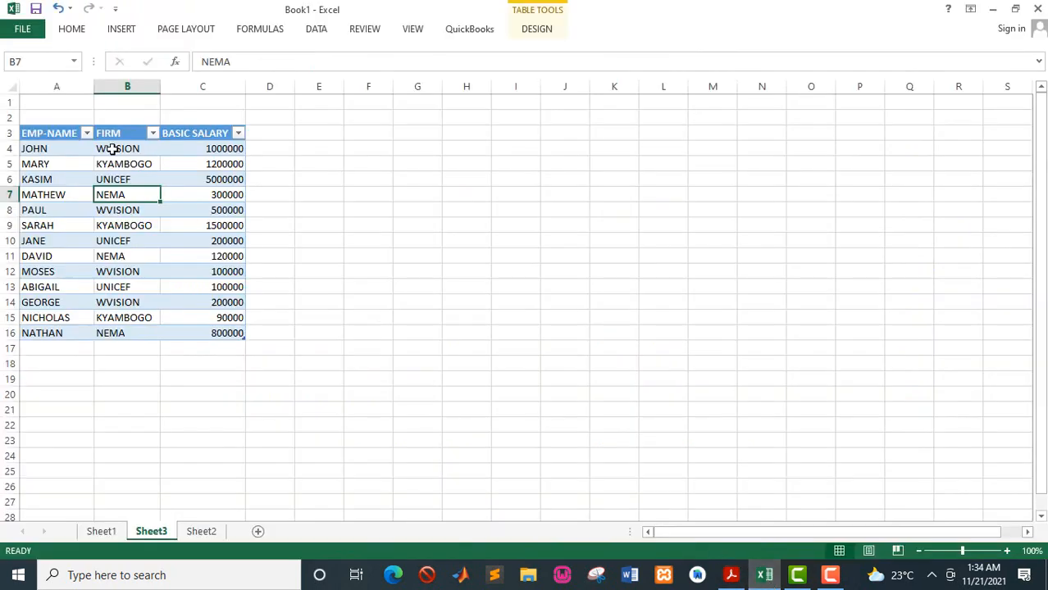
{"action": "left_click_drag", "start_coordinate": [48, 133], "coordinate": [222, 338]}
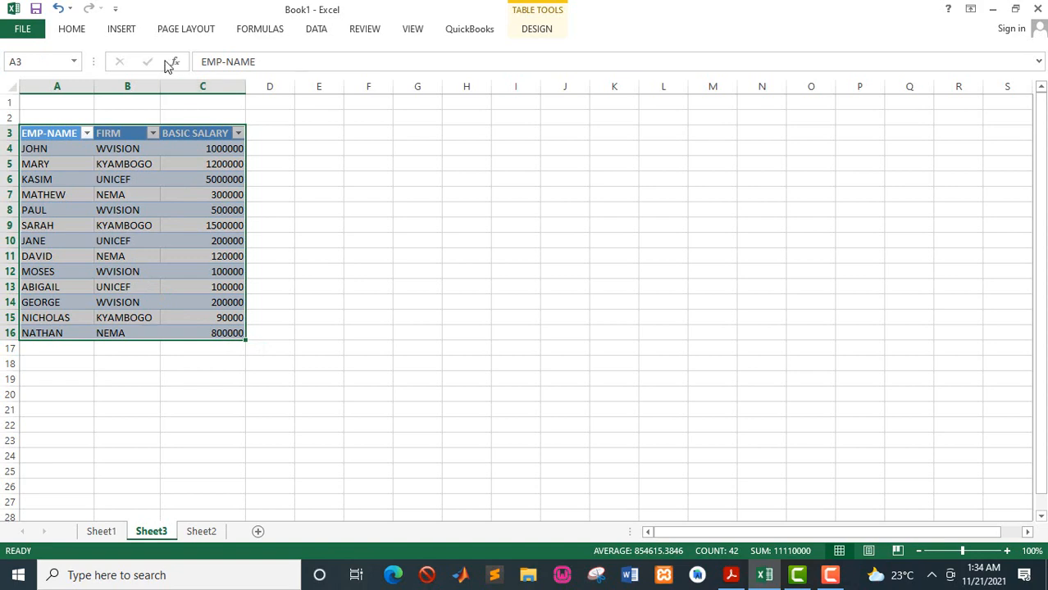
{"action": "left_click", "coordinate": [122, 31]}
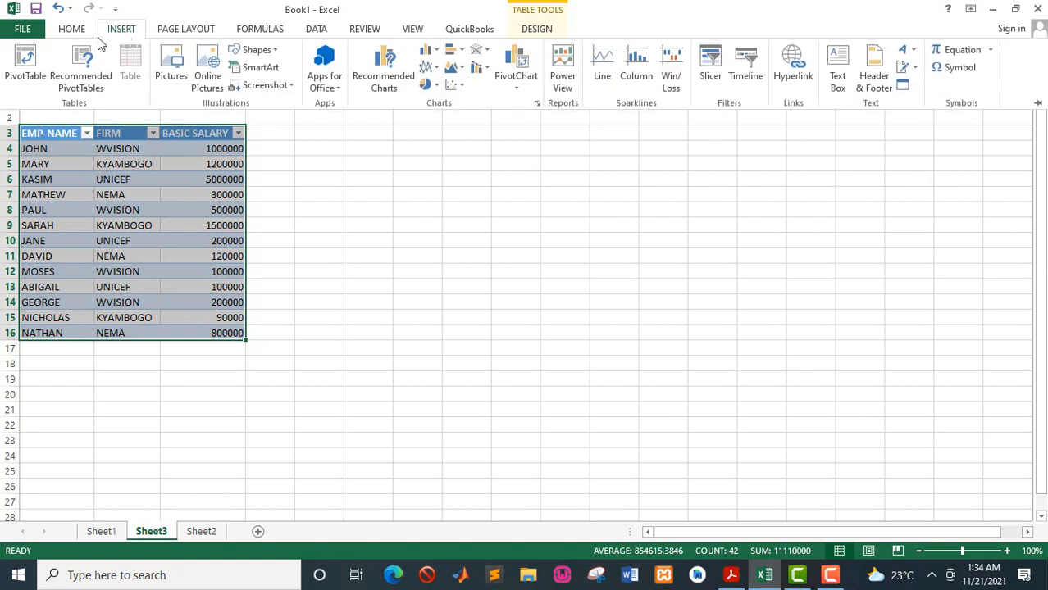
{"action": "left_click", "coordinate": [25, 64]}
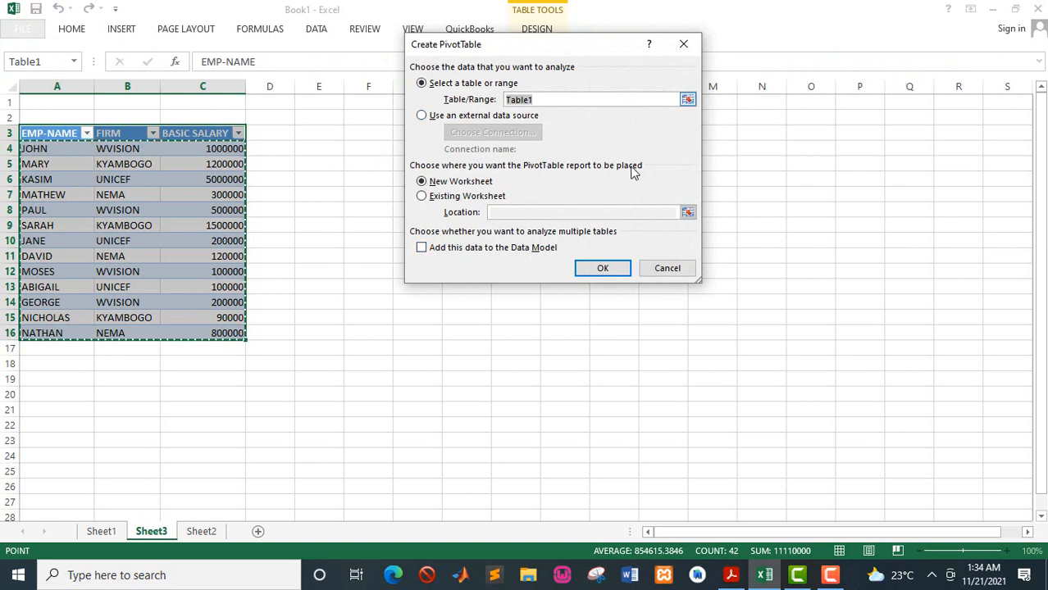
{"action": "left_click", "coordinate": [620, 269]}
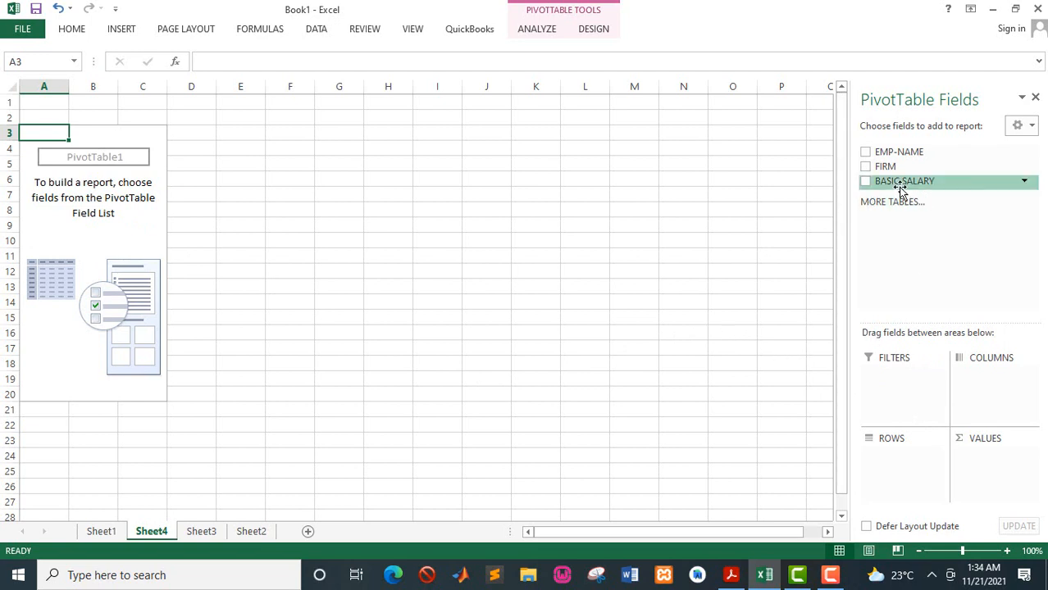
- Lay out the pivot with BASIC SALARY as the summed value and FIRM and EMP-NAME as row fields
{"action": "left_click_drag", "start_coordinate": [900, 189], "coordinate": [982, 457]}
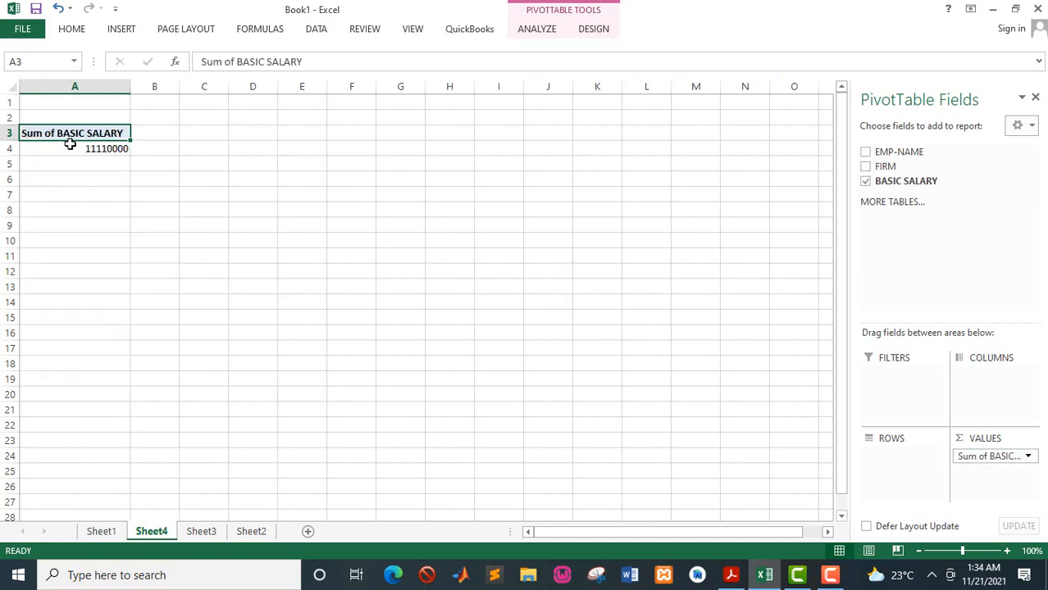
{"action": "mouse_move", "coordinate": [70, 143]}
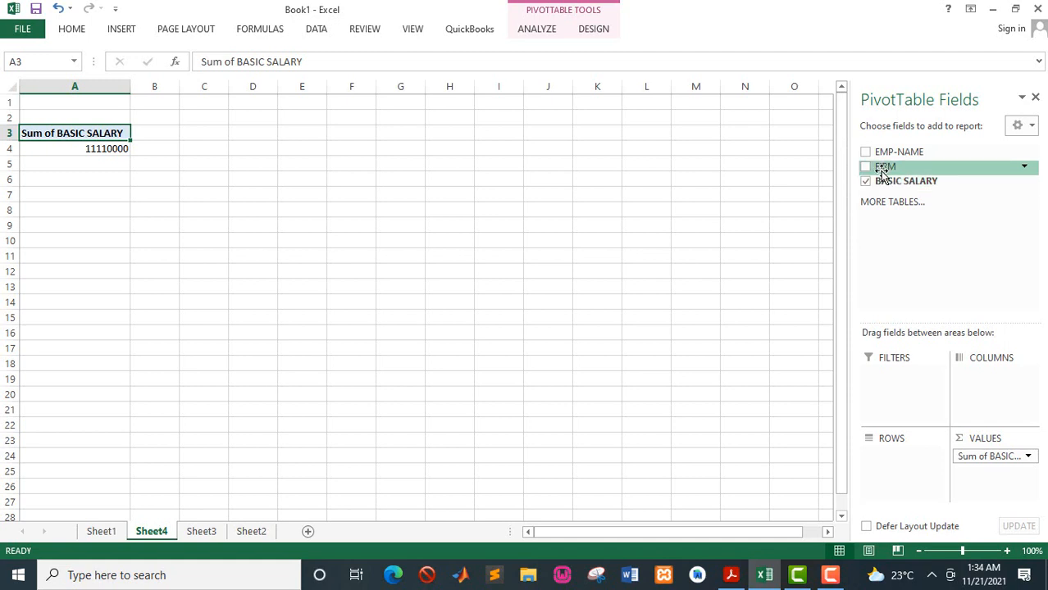
{"action": "left_click_drag", "start_coordinate": [883, 175], "coordinate": [898, 462]}
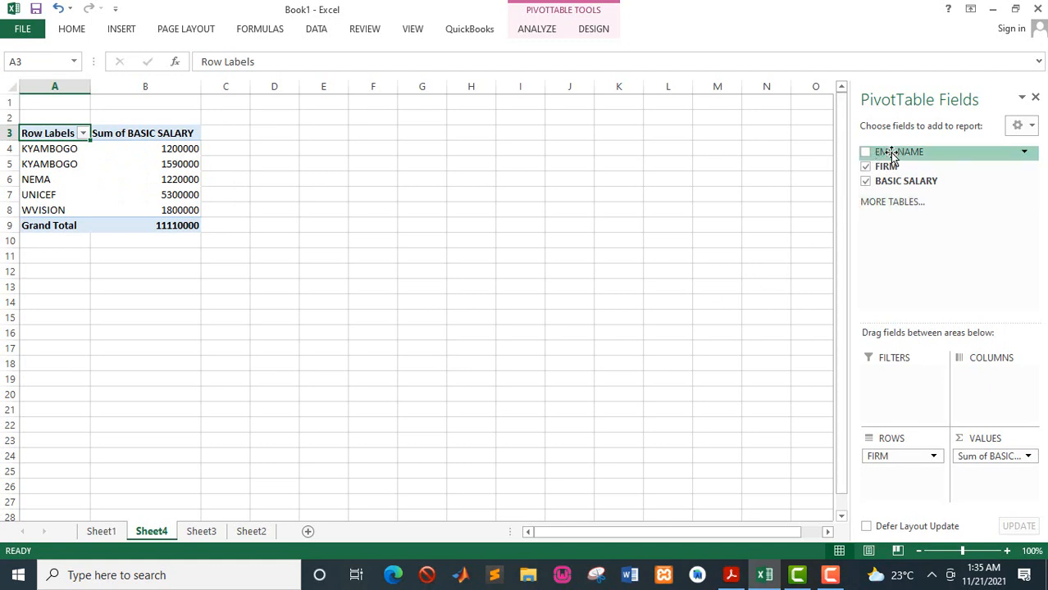
{"action": "left_click_drag", "start_coordinate": [892, 156], "coordinate": [901, 484]}
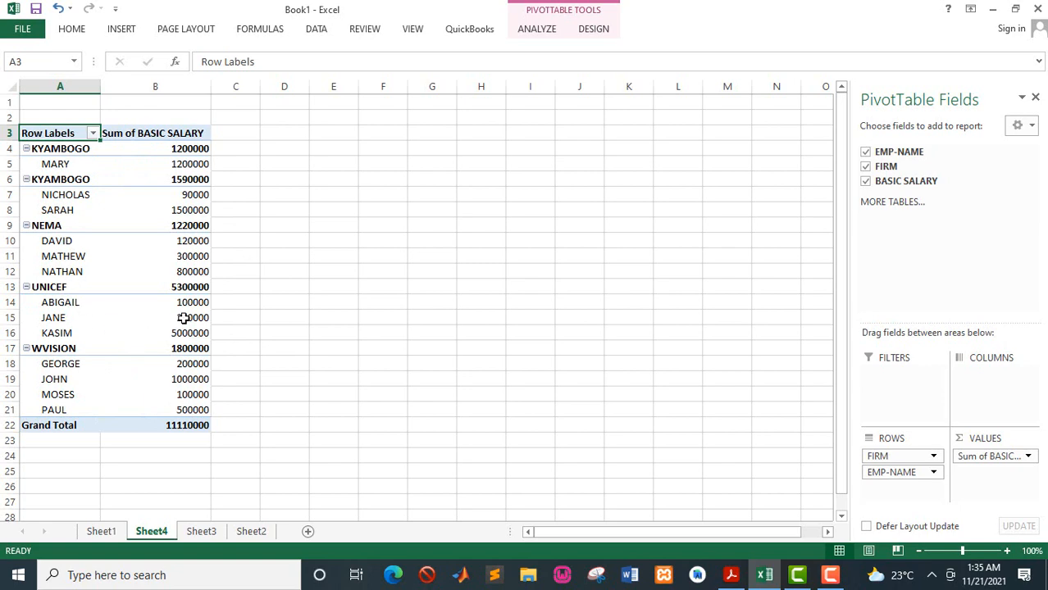
- Insert a clustered column PivotChart from the pivot table and move it beside the table
{"action": "left_click", "coordinate": [583, 36]}
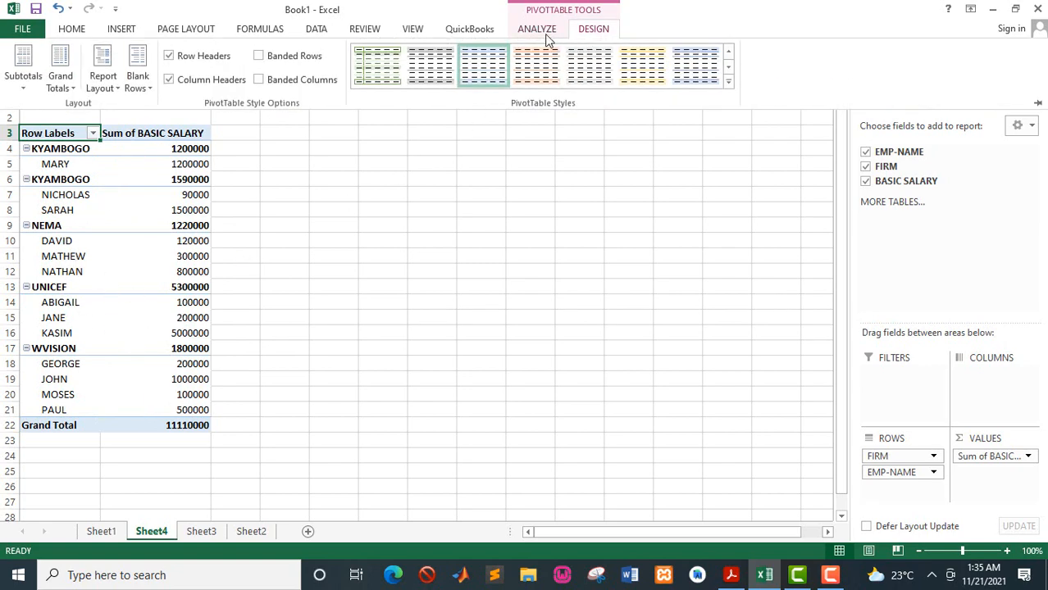
{"action": "left_click", "coordinate": [542, 31]}
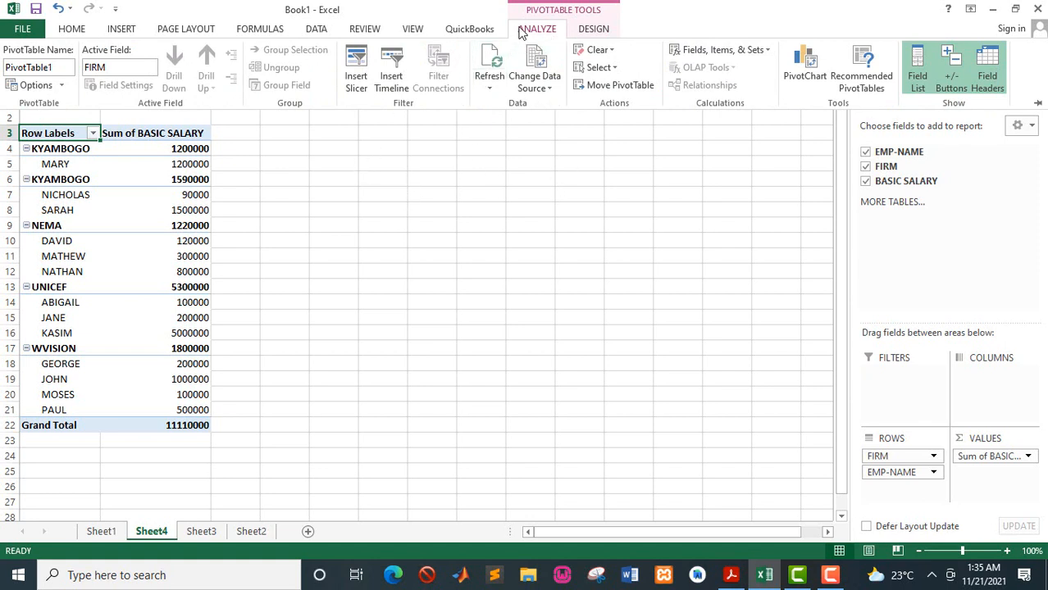
{"action": "left_click", "coordinate": [815, 83]}
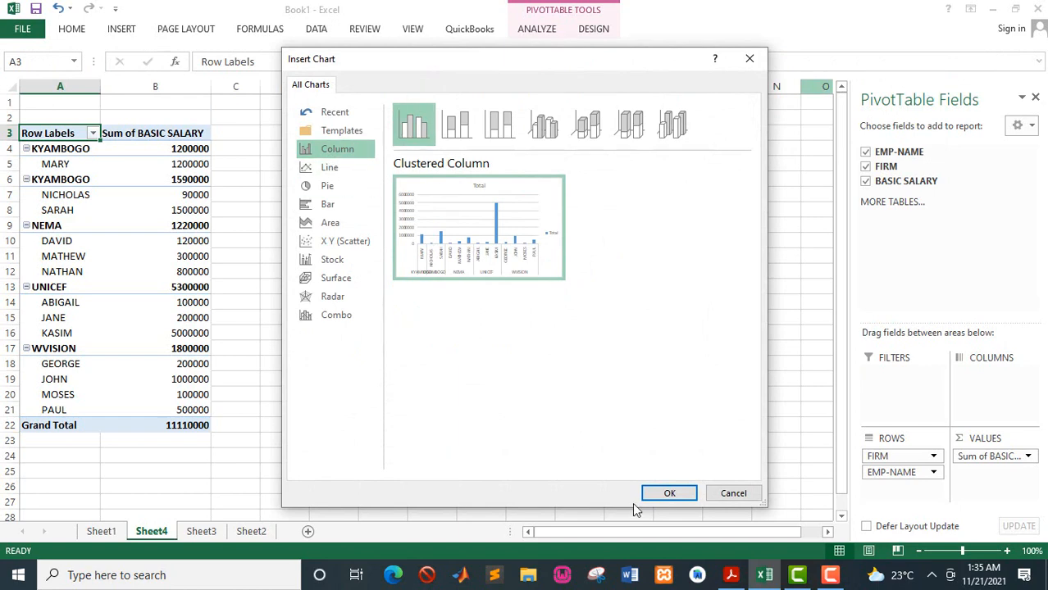
{"action": "left_click", "coordinate": [667, 494]}
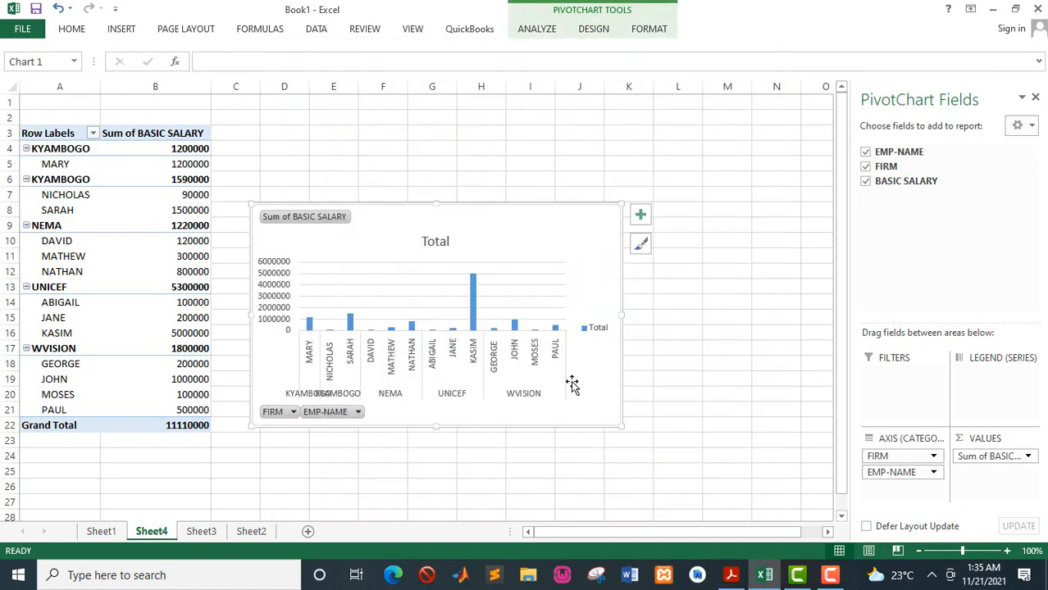
{"action": "left_click_drag", "start_coordinate": [409, 225], "coordinate": [596, 232]}
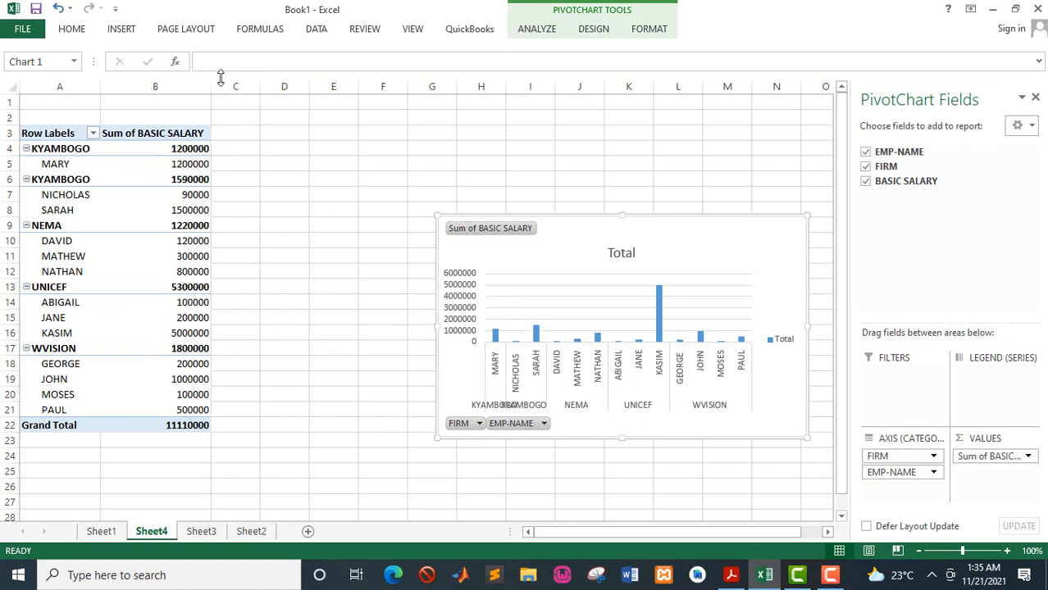
- Insert a slicer for the FIRM field and move it next to the pivot table
{"action": "left_click", "coordinate": [121, 29]}
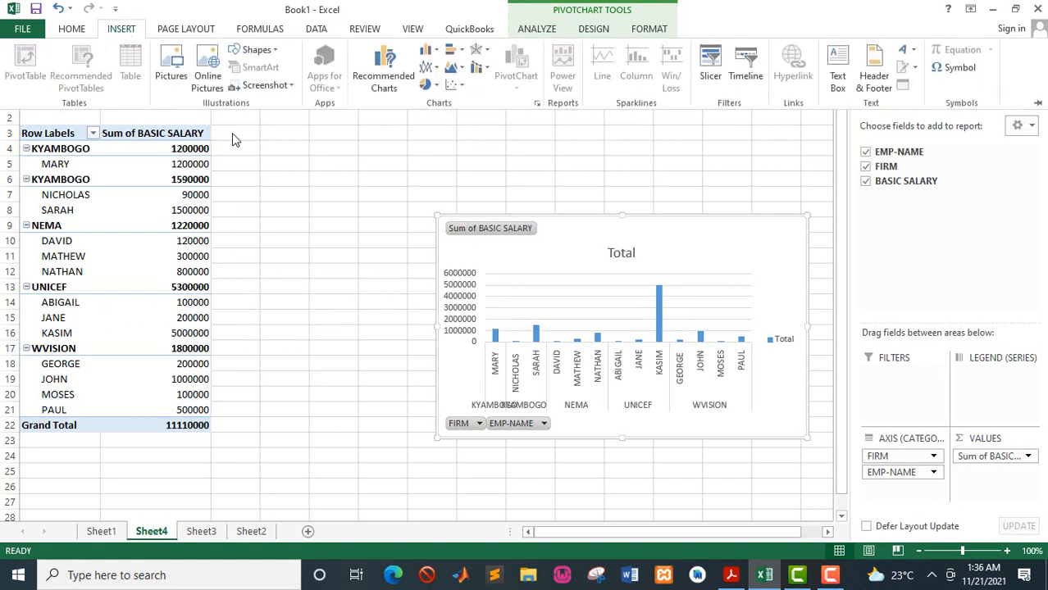
{"action": "left_click", "coordinate": [712, 70]}
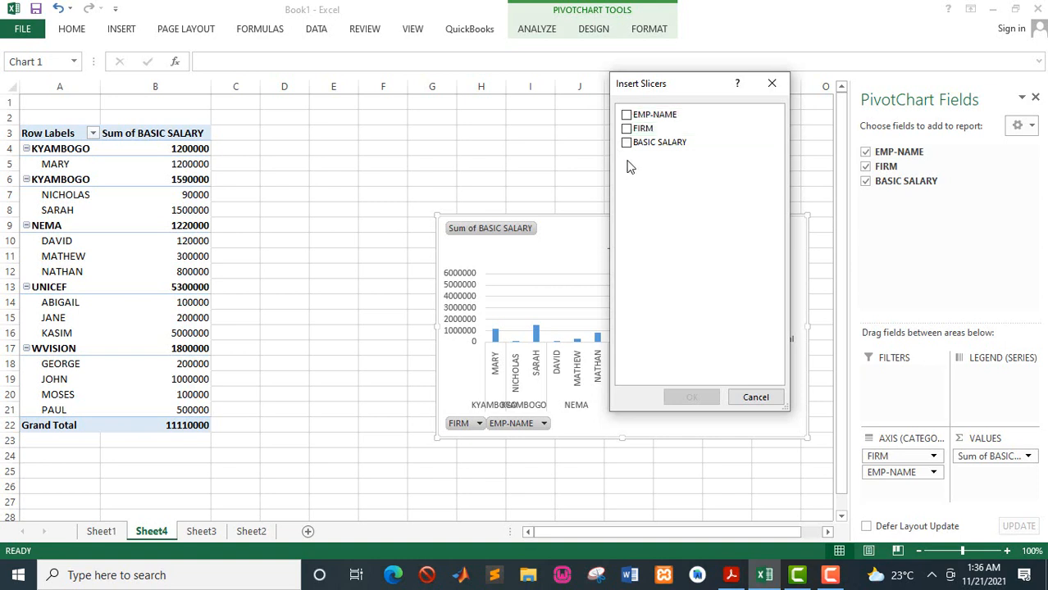
{"action": "left_click", "coordinate": [627, 129]}
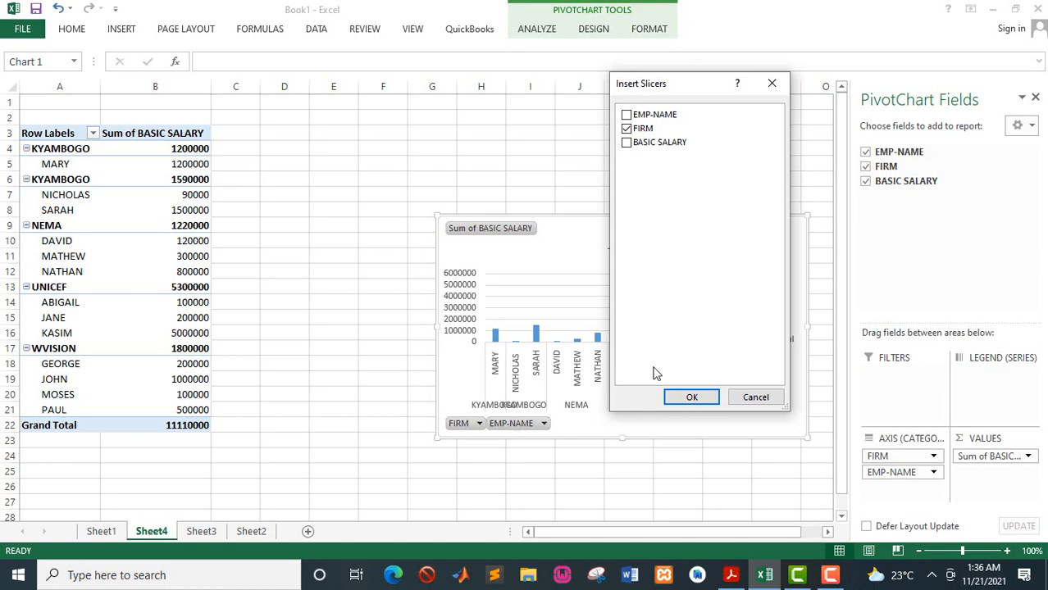
{"action": "left_click", "coordinate": [692, 398]}
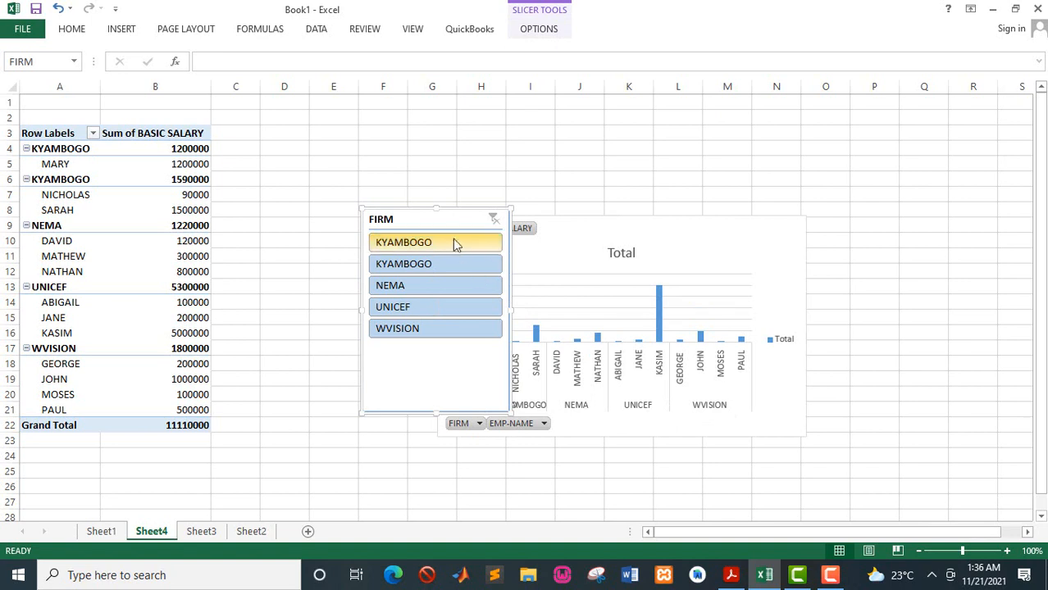
{"action": "left_click_drag", "start_coordinate": [441, 220], "coordinate": [369, 137]}
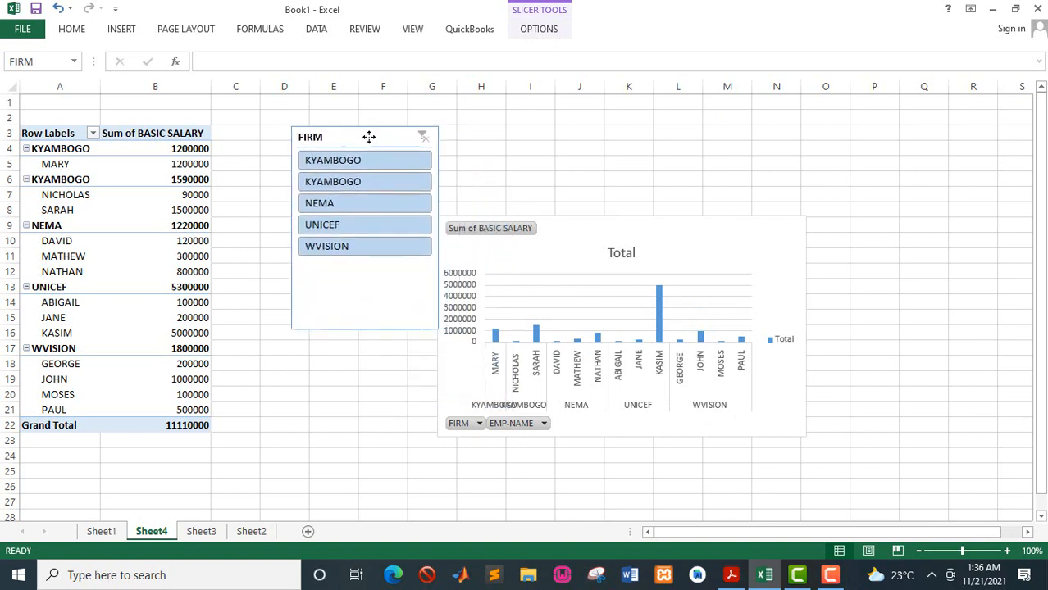
- Filter the pivot table and chart with the FIRM slicer, choosing NEMA and then UNICEF
{"action": "left_click", "coordinate": [334, 203]}
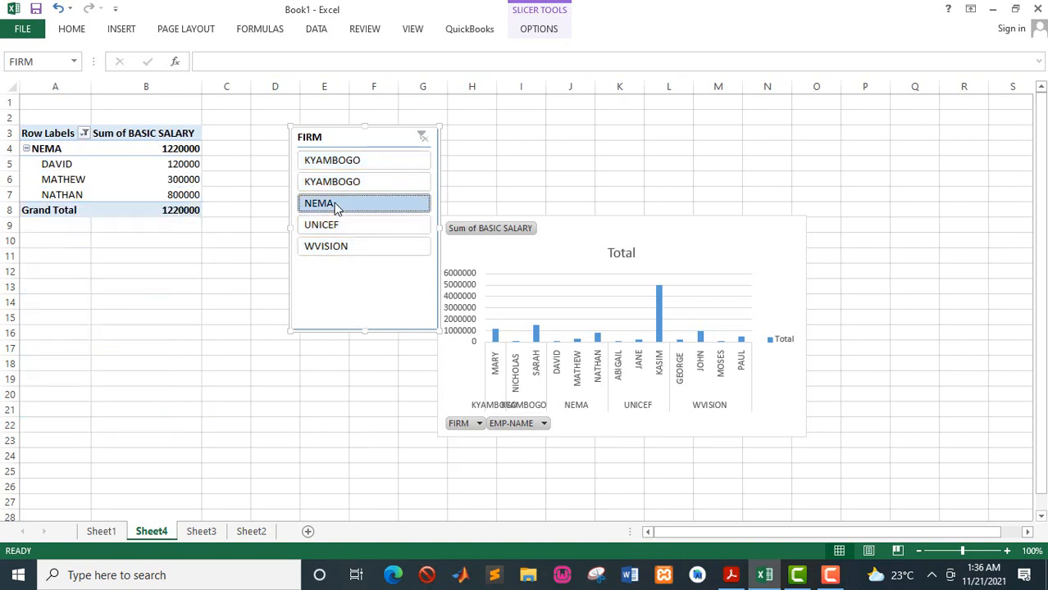
{"action": "left_click", "coordinate": [336, 226]}
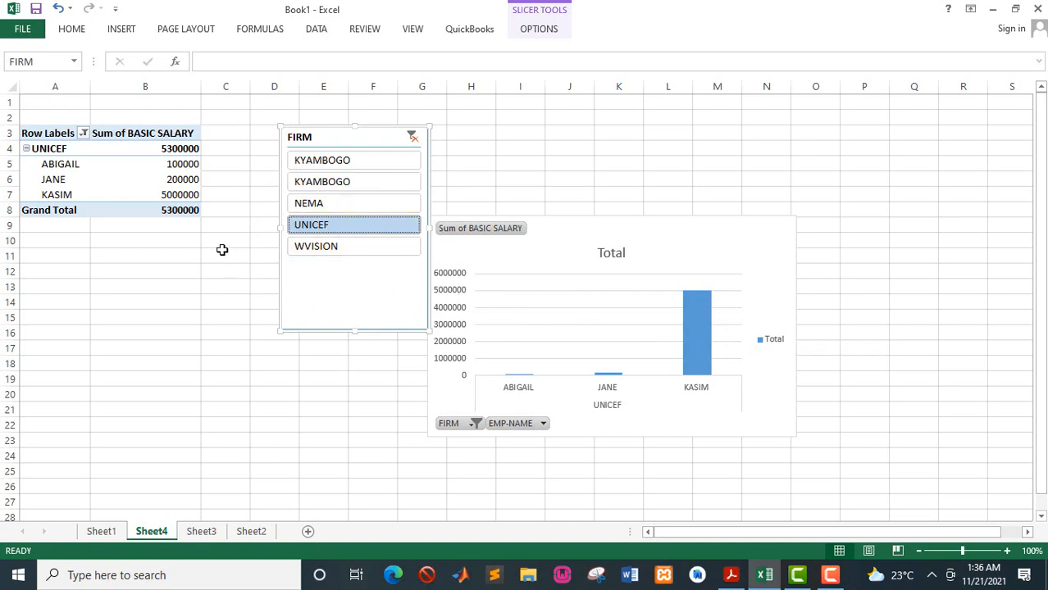
{"action": "left_click", "coordinate": [136, 177]}
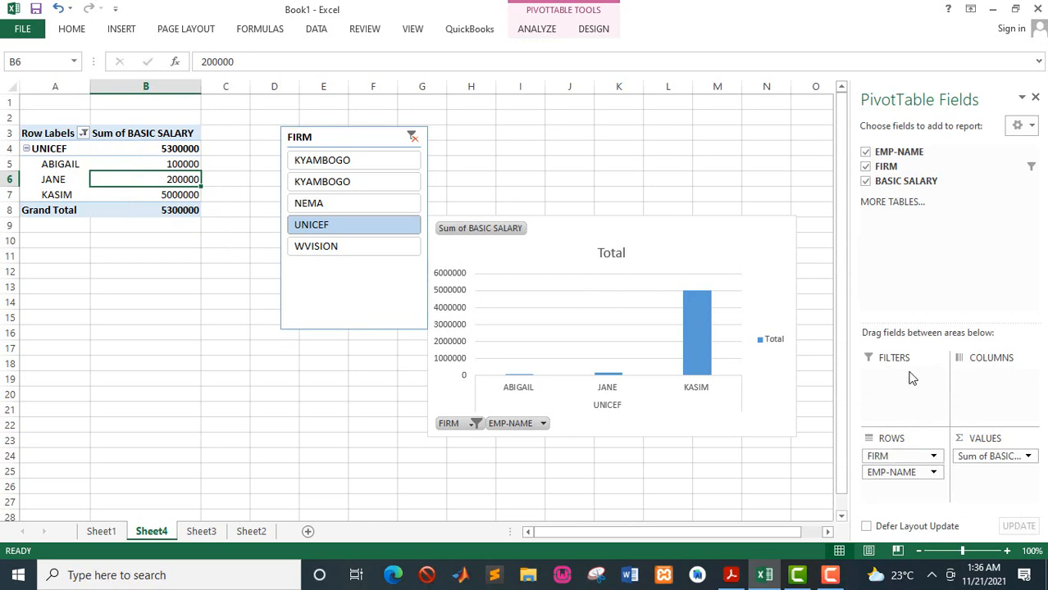
{"action": "left_click", "coordinate": [282, 399]}
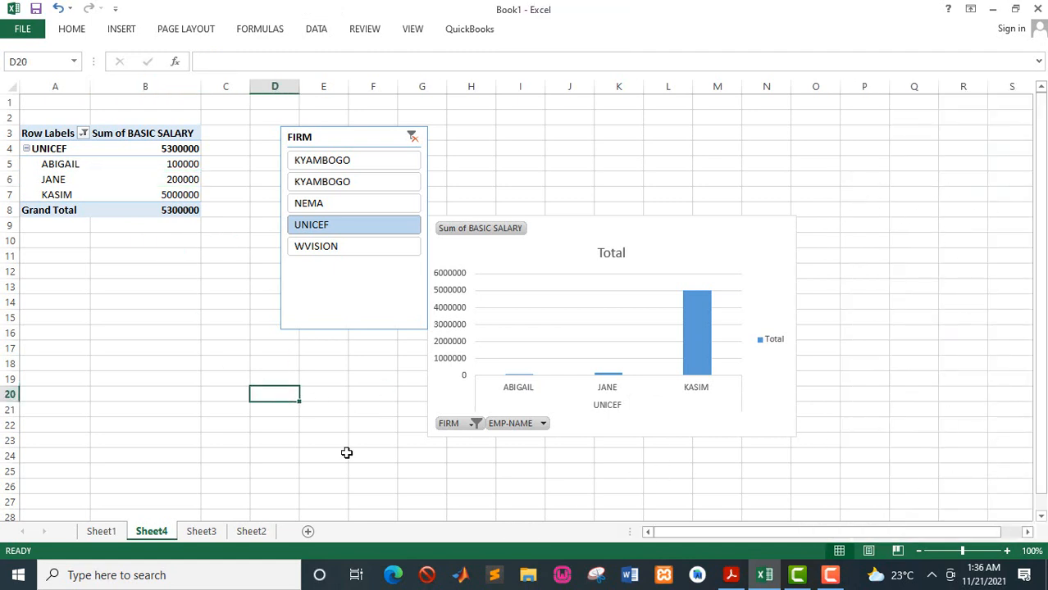
{"action": "left_click", "coordinate": [101, 175]}
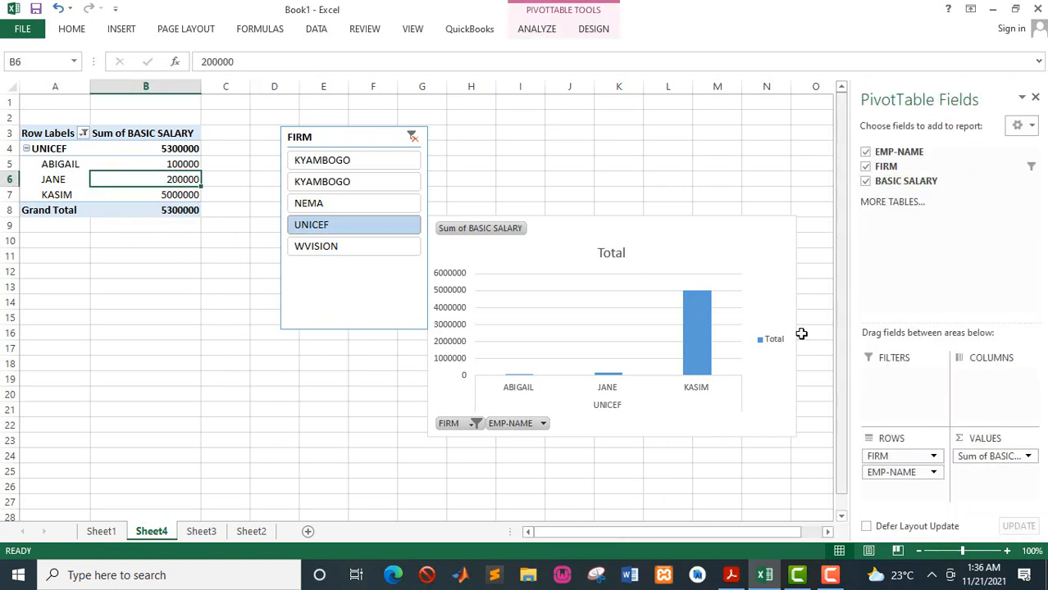